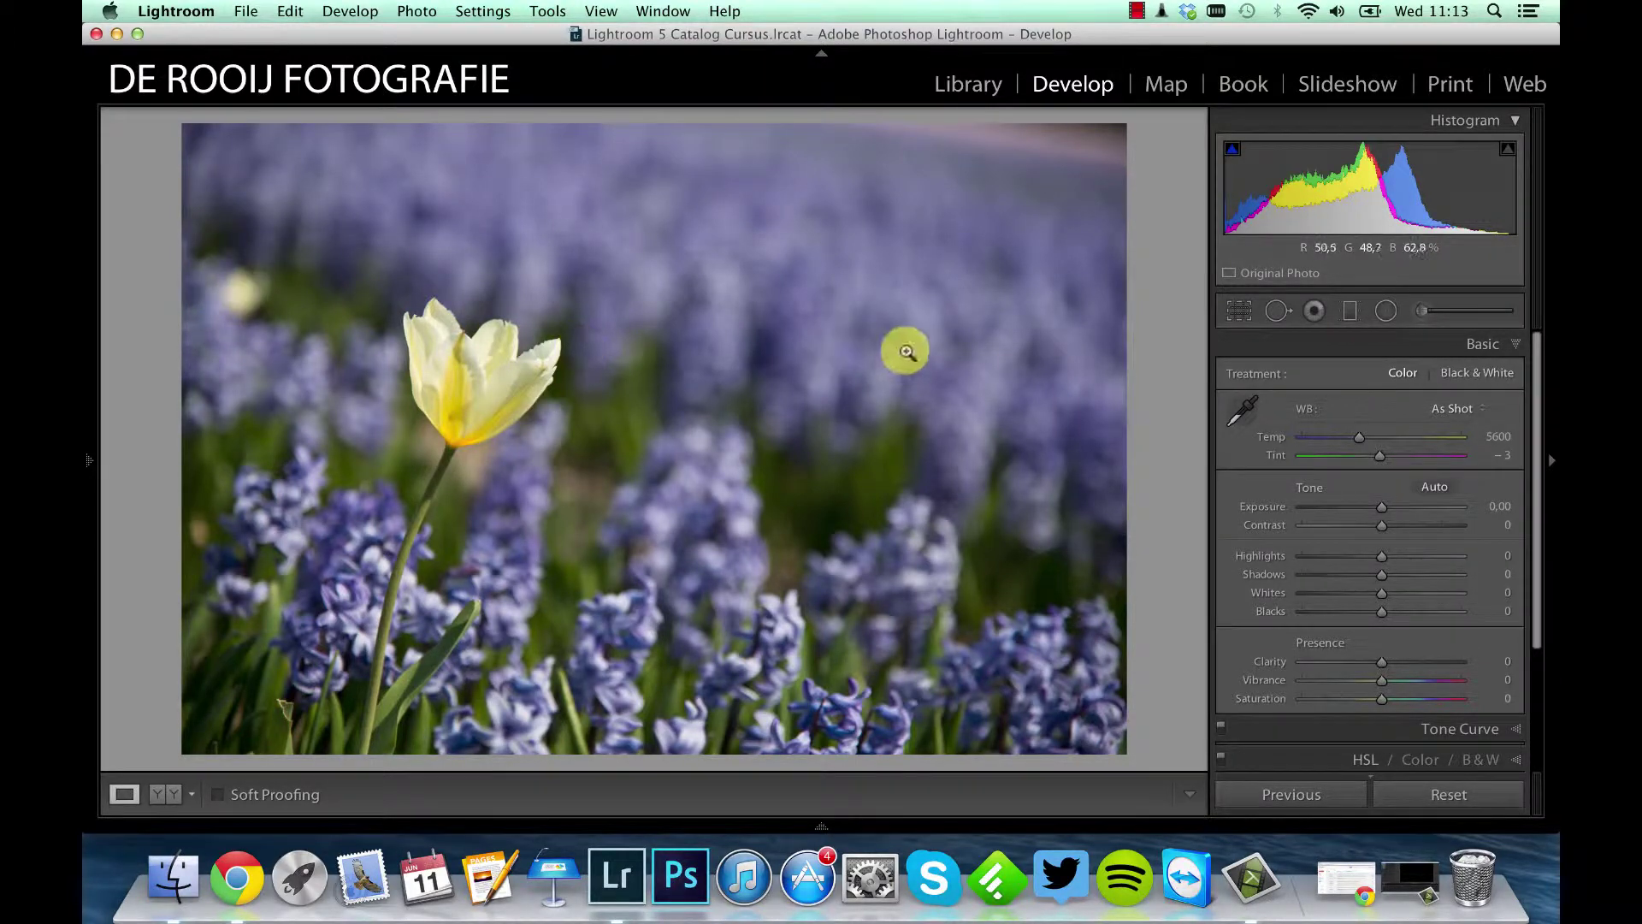
- Rotate the crop to an angle of -2.99°, reposition the photo in the frame and apply it
left_click(1238, 311)
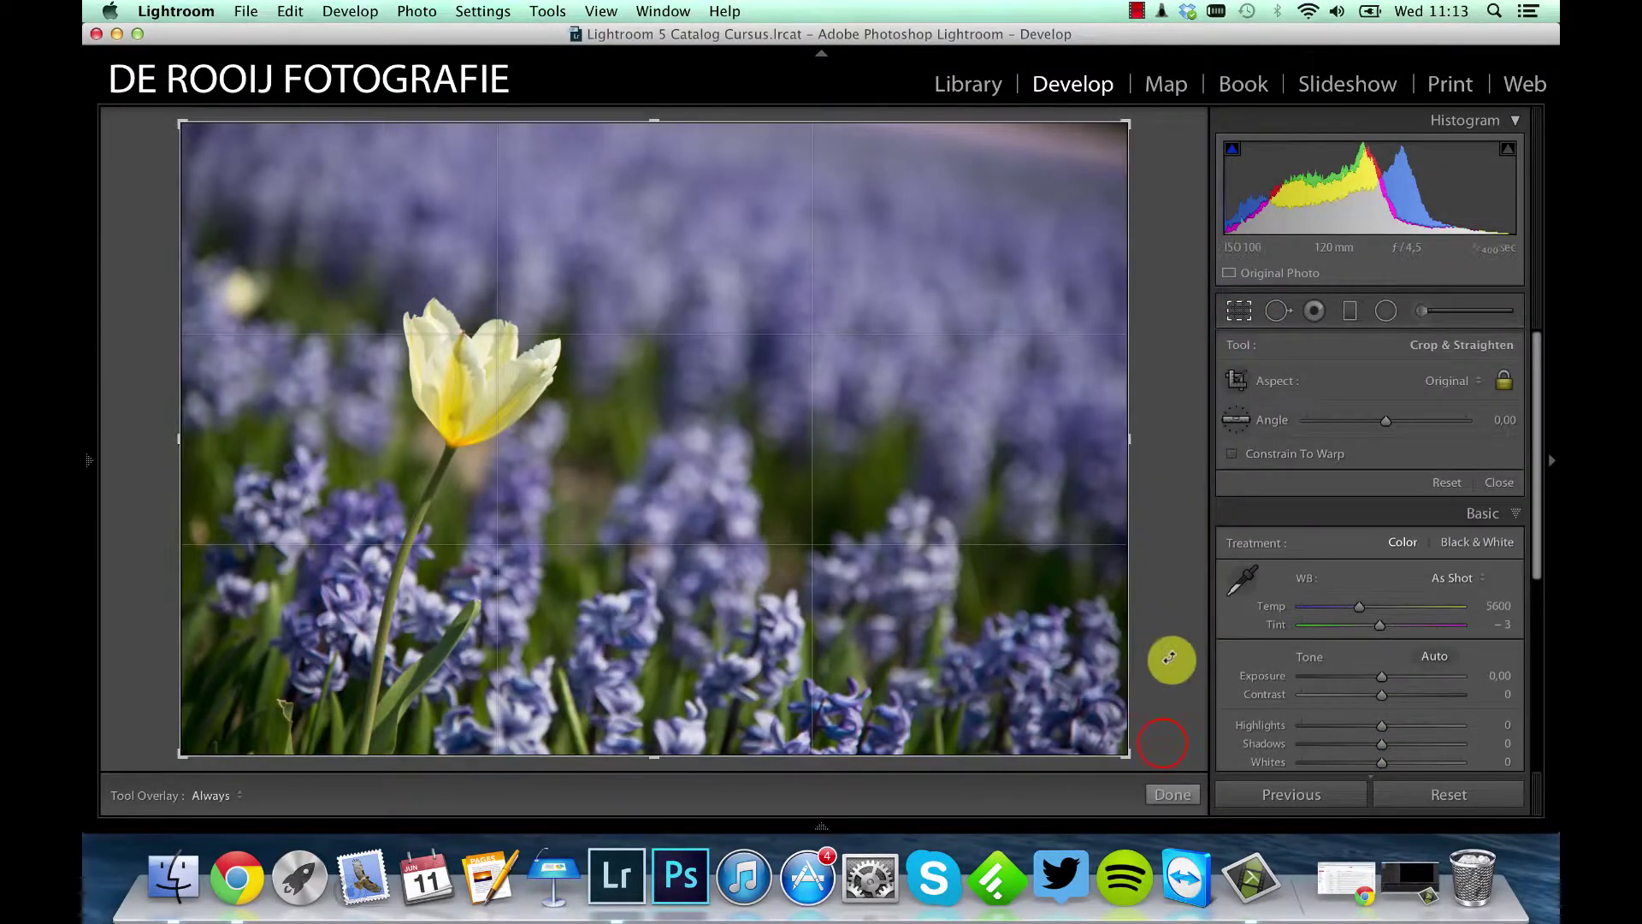
left_click_drag(1165, 743, 1179, 715)
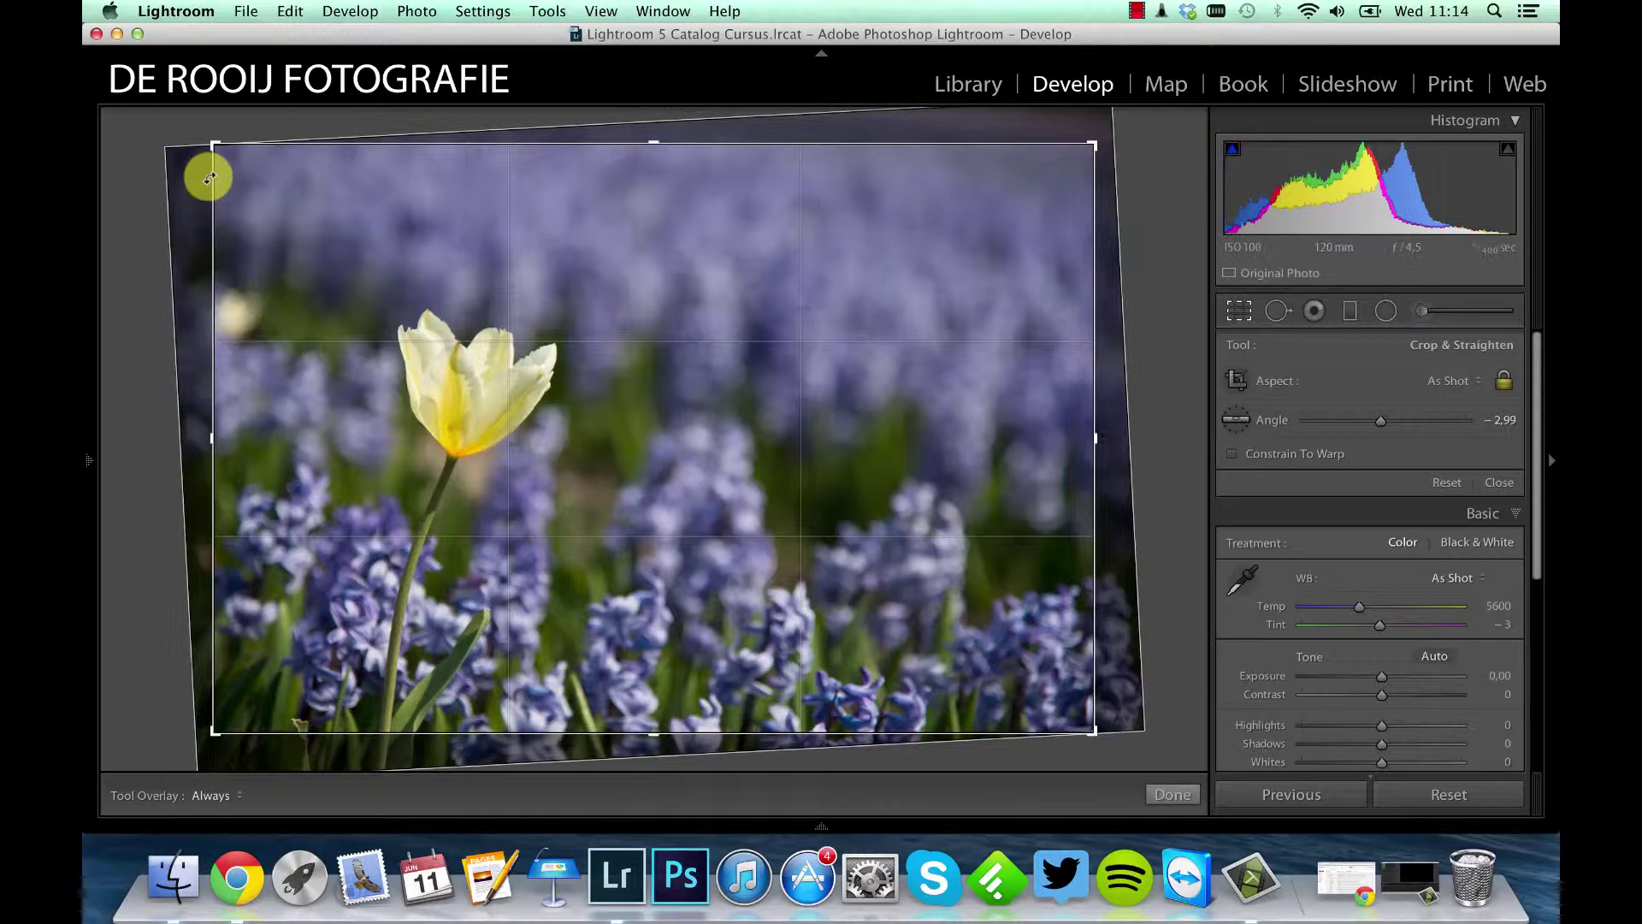
left_click_drag(213, 140, 224, 160)
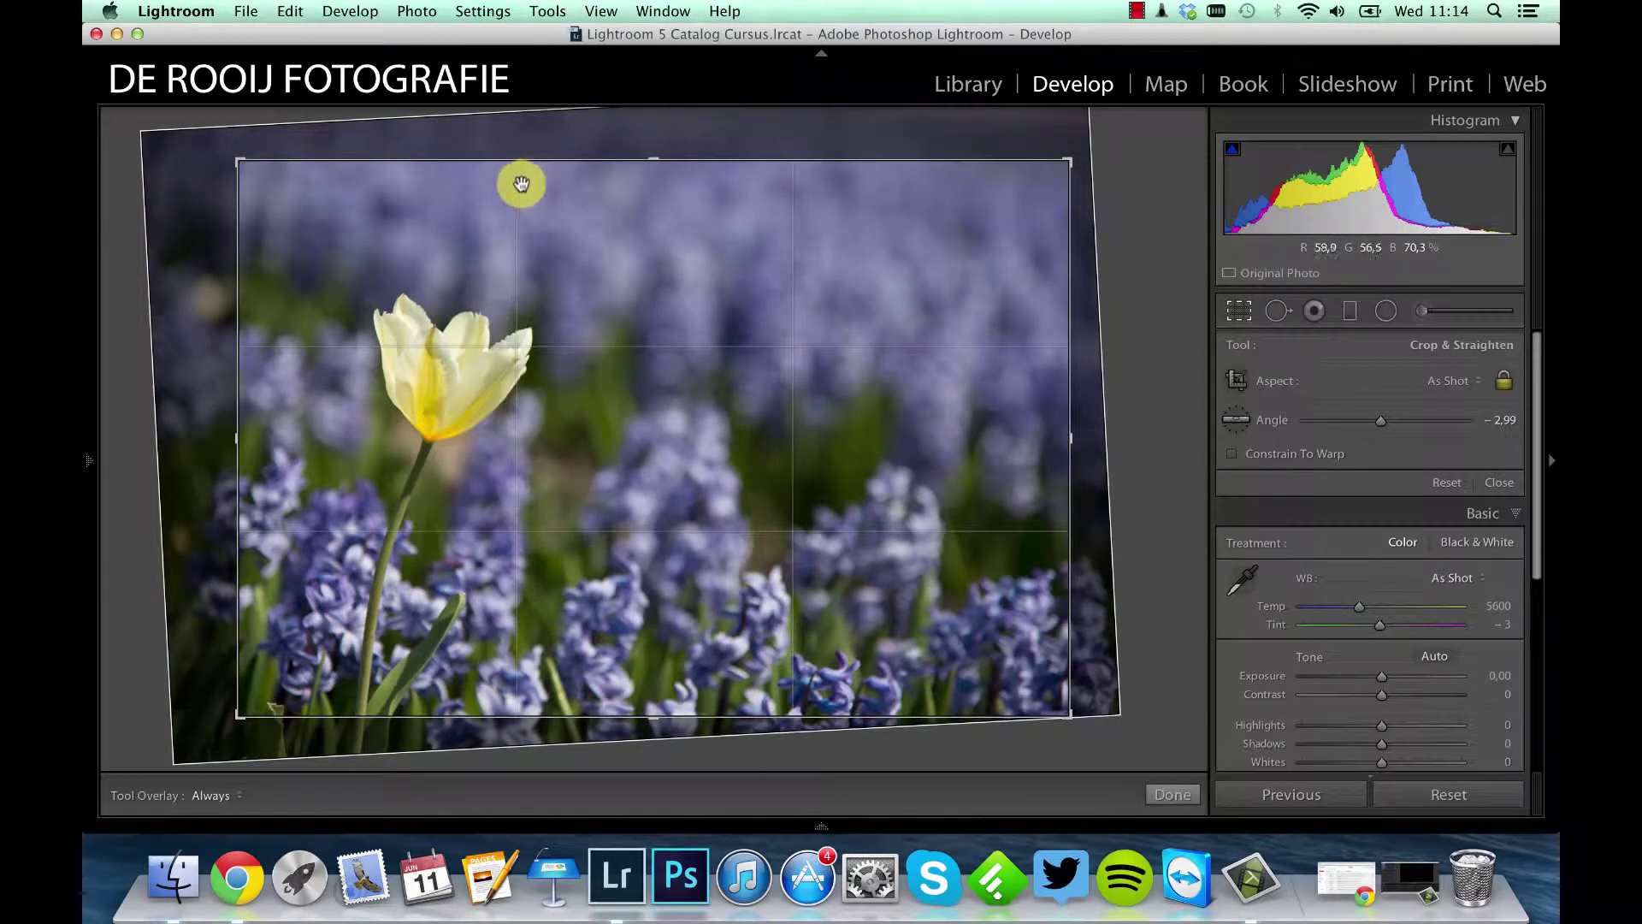
key("Return")
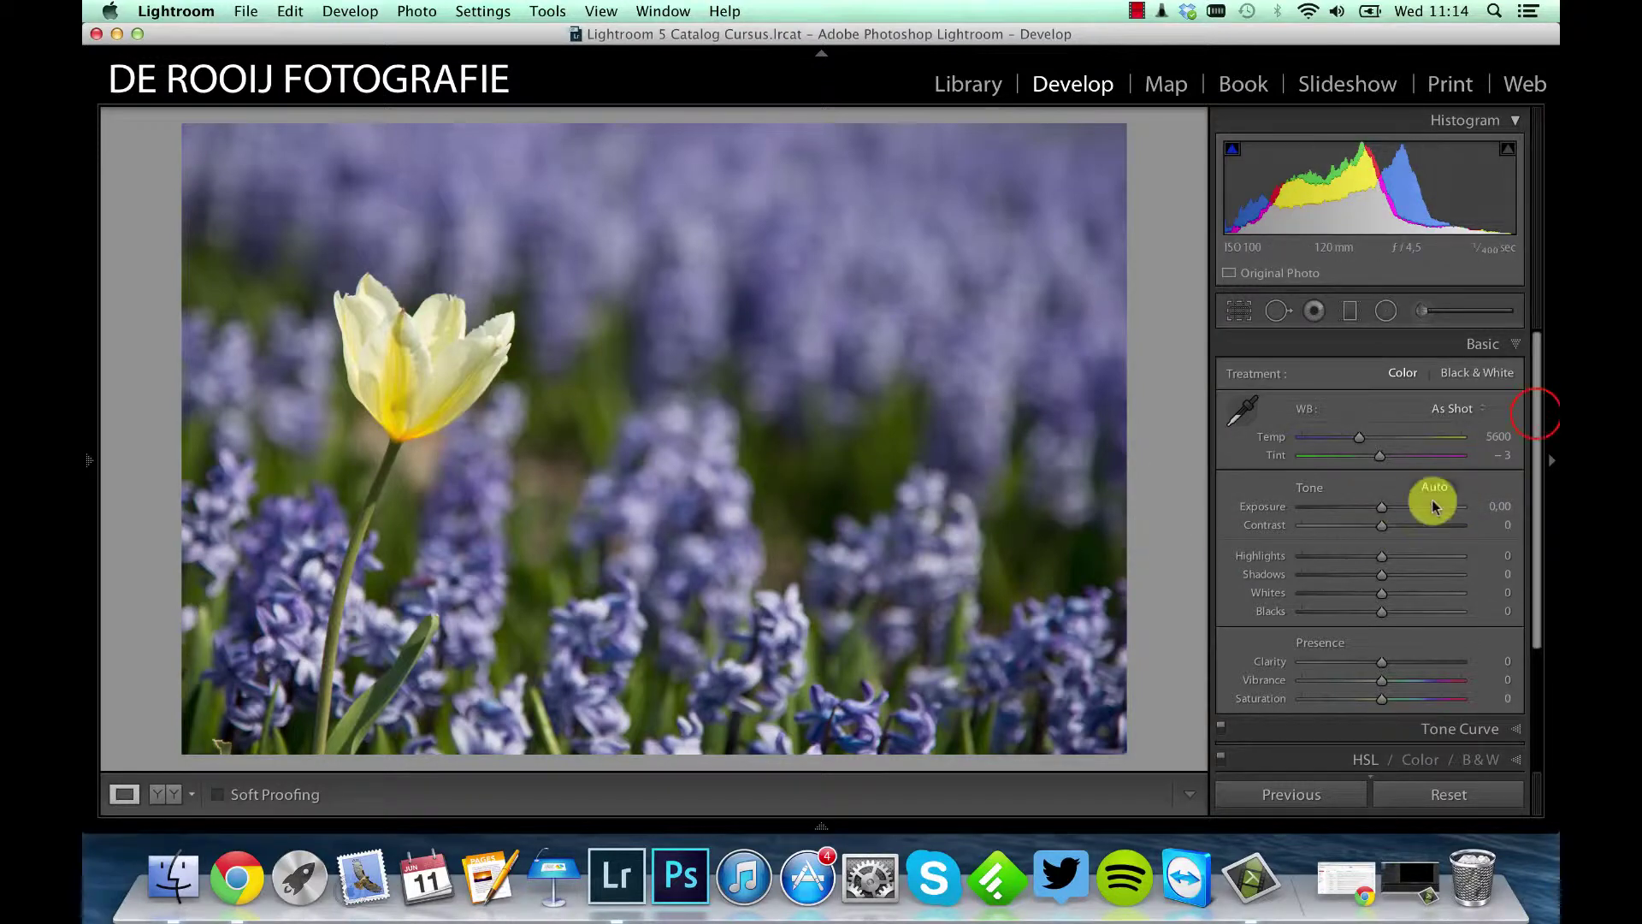
- In the Basic panel, set Highlights -41, Whites +22 and Blacks -23 using the clipping preview
left_click(1534, 417)
scroll(1535, 417, "down", 2)
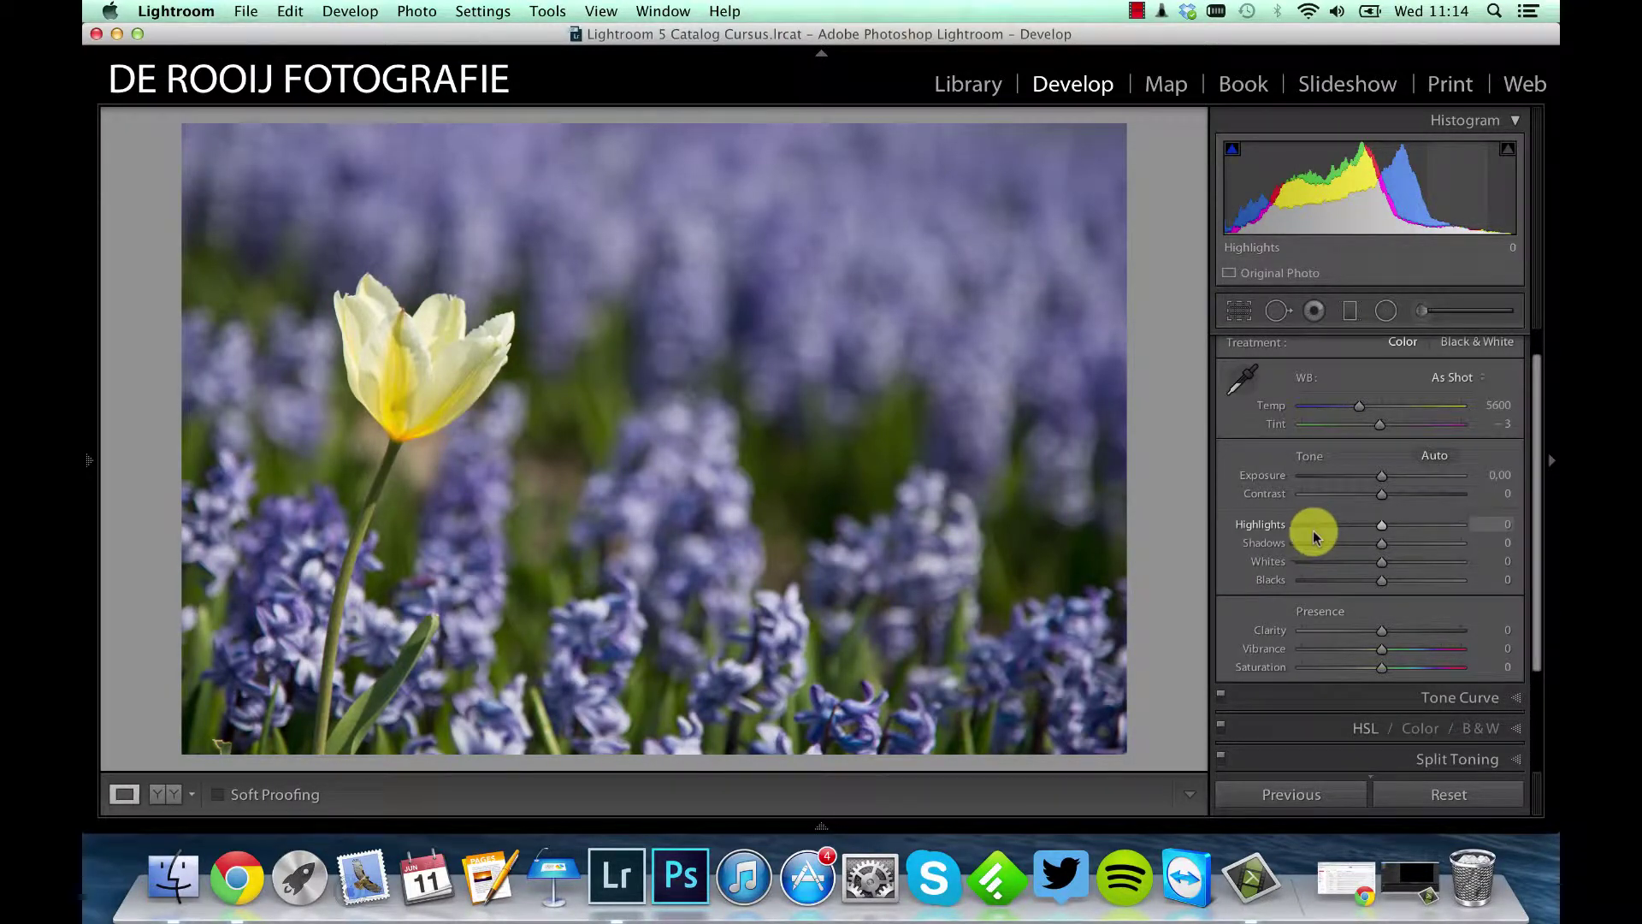
left_click(1386, 530)
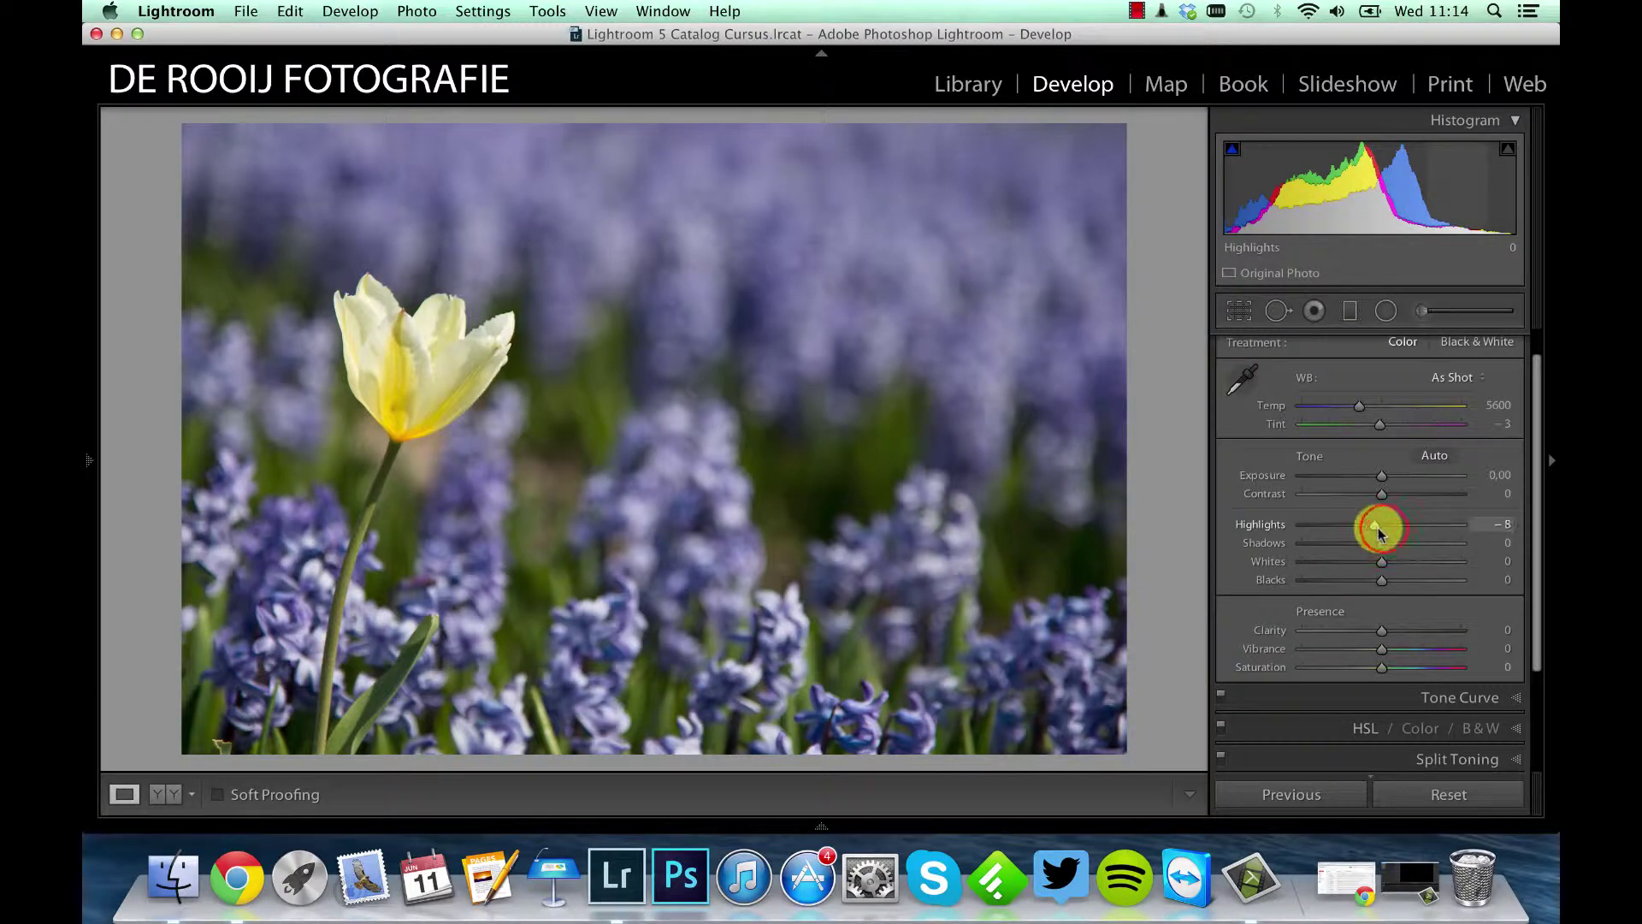
left_click_drag(1354, 525, 1352, 525)
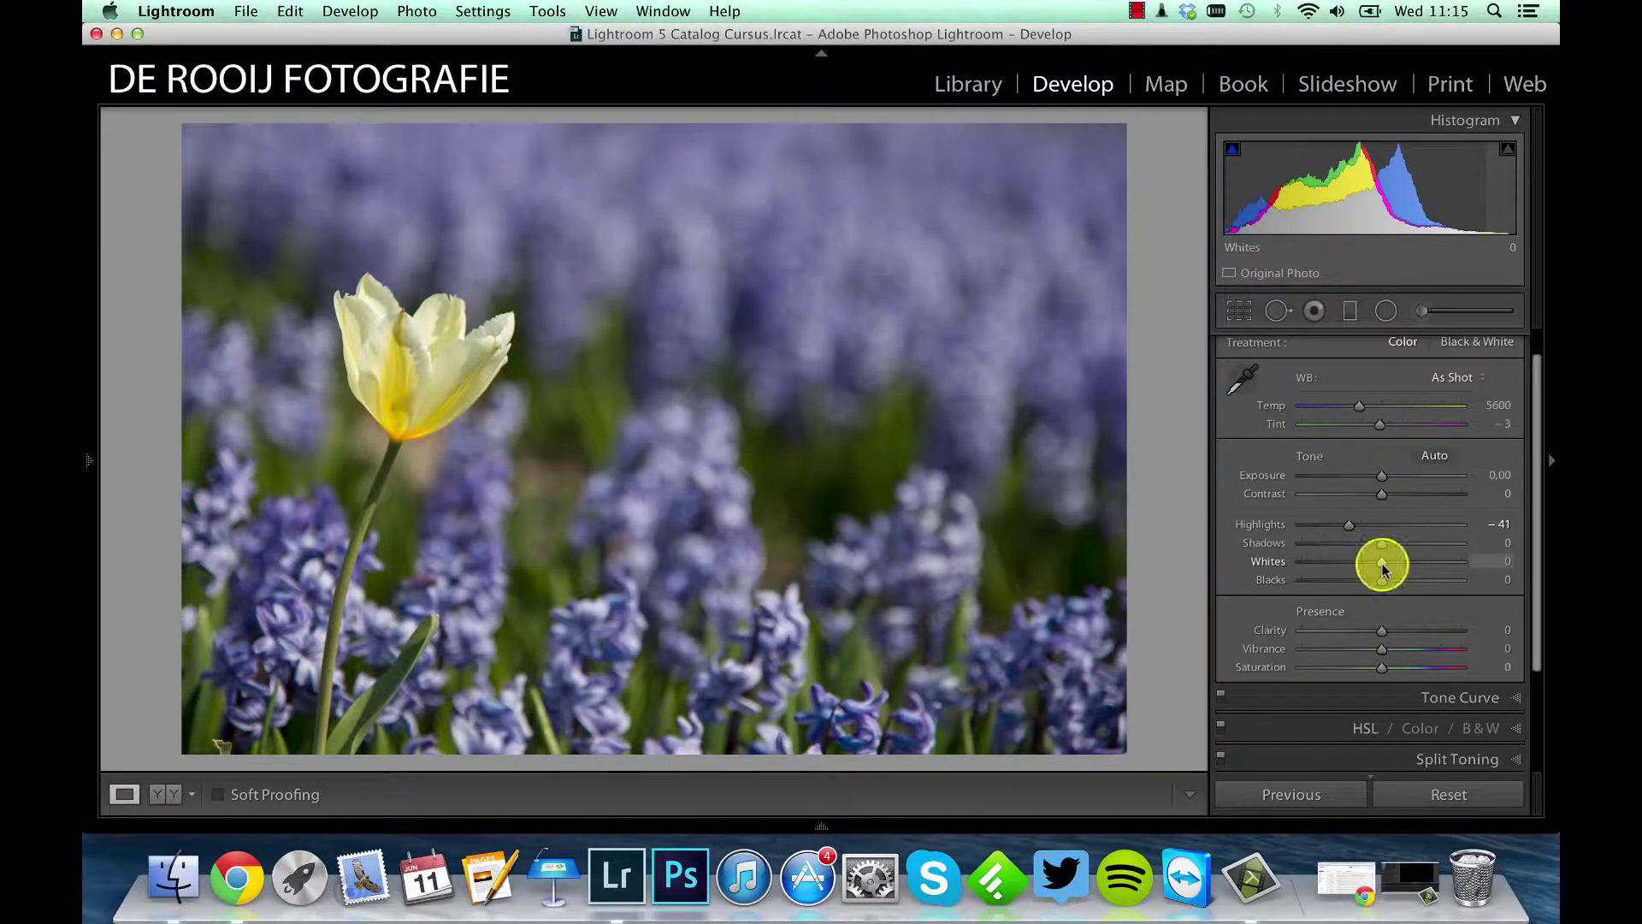
left_click_drag(1383, 566, 1400, 565)
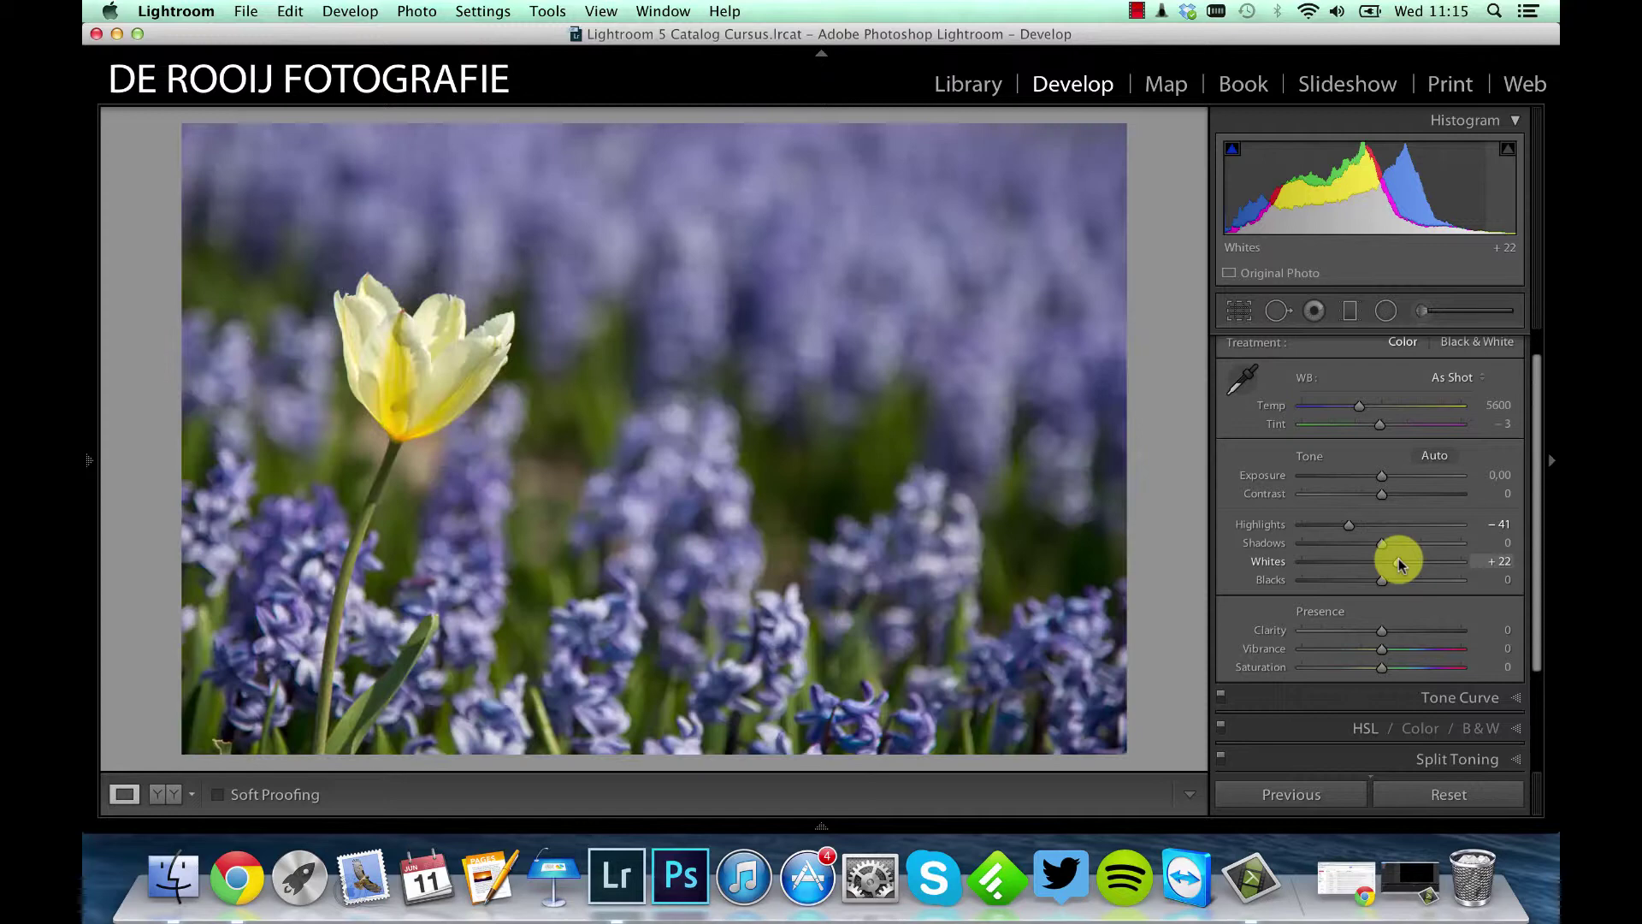
key("alt")
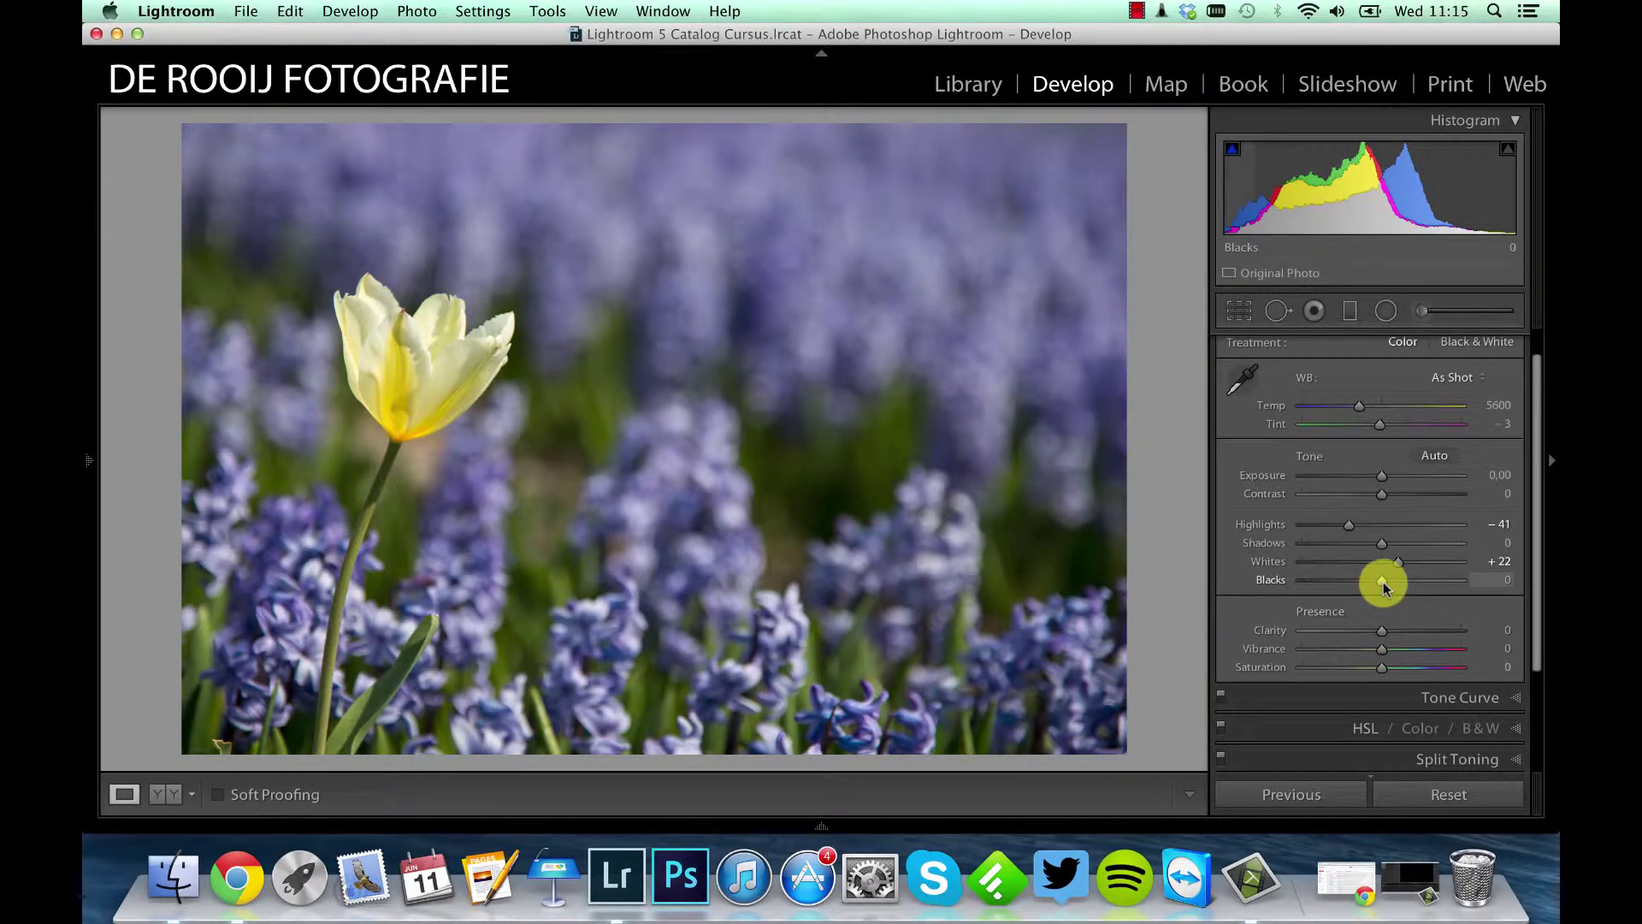
left_click_drag(1382, 582, 1363, 581)
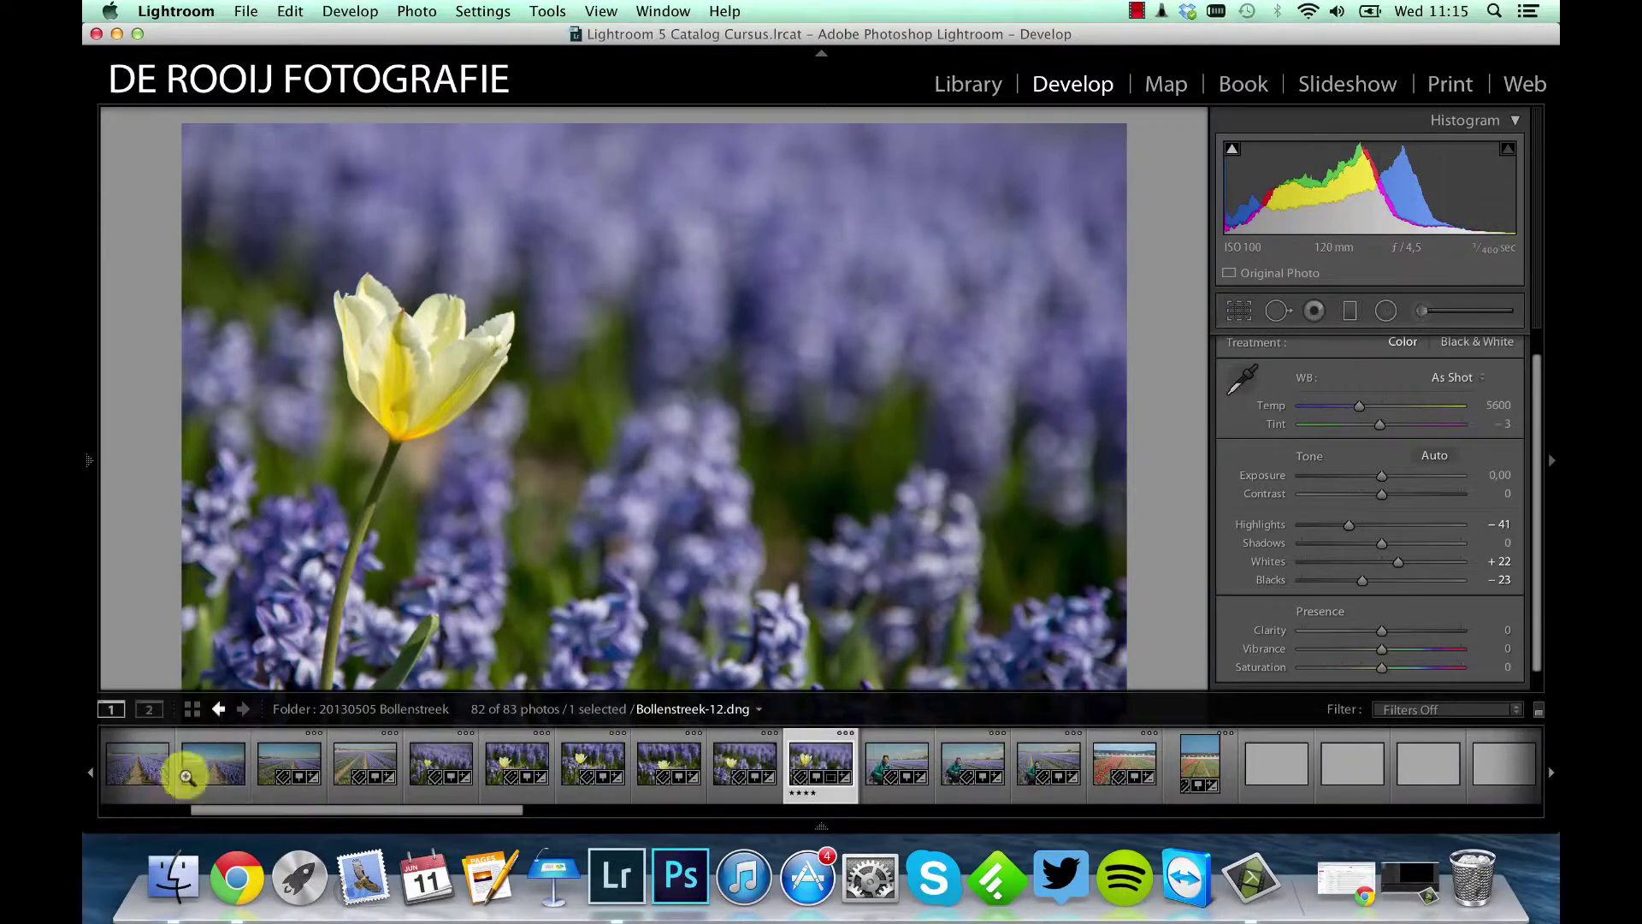
- Compare the edited tulip with the original in Before/After layouts, then return to Loupe view
left_click(175, 792)
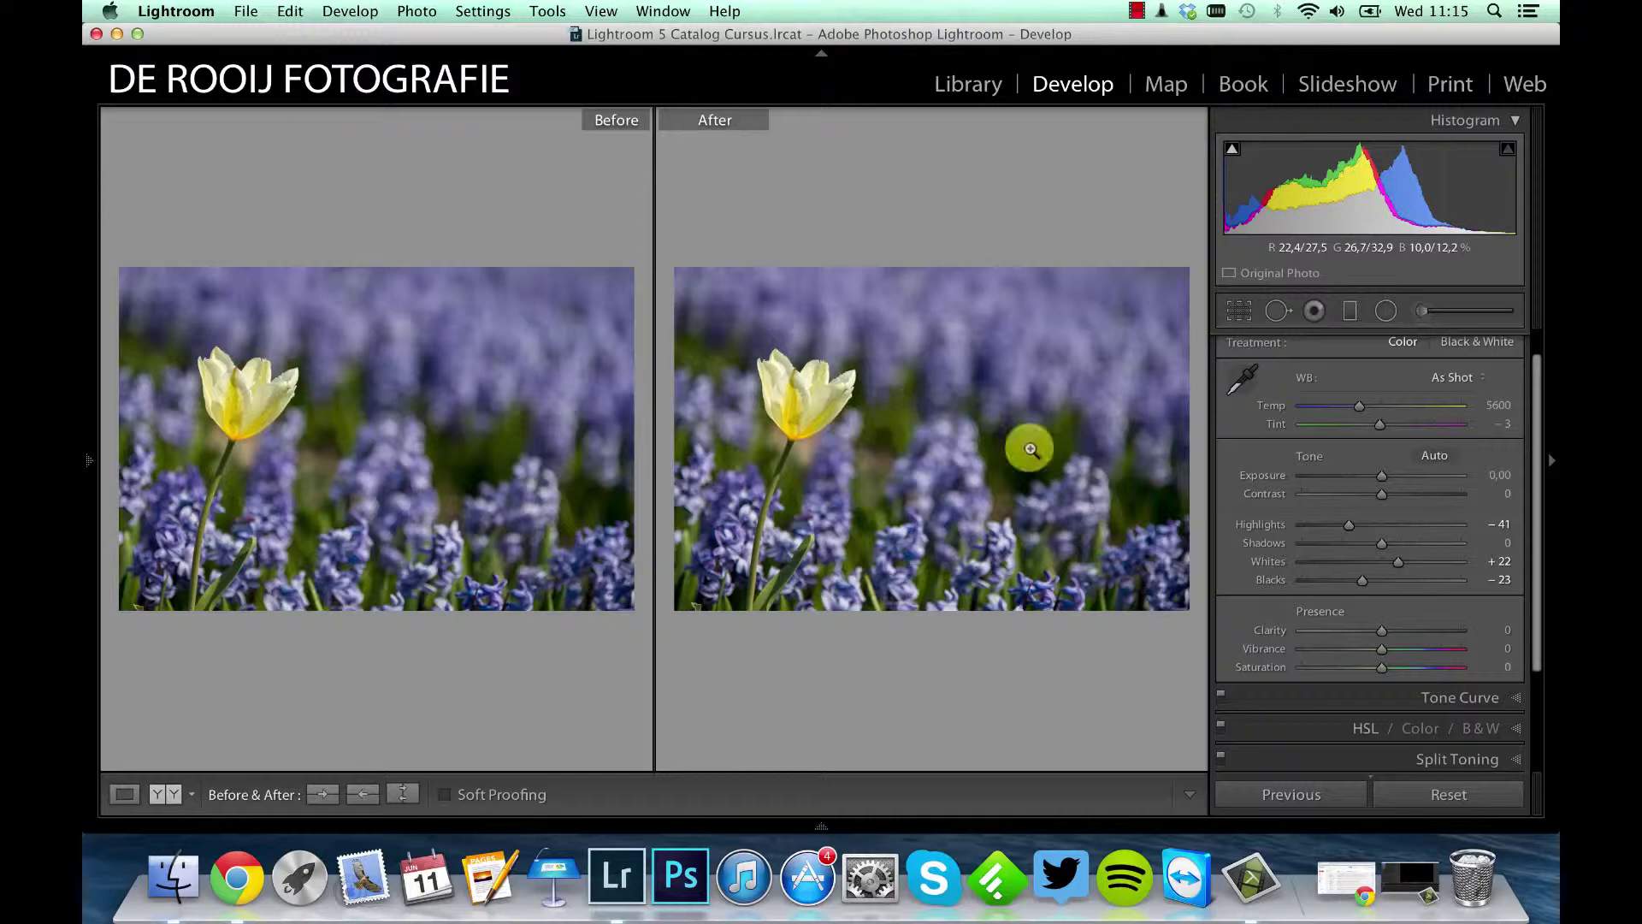
left_click(168, 796)
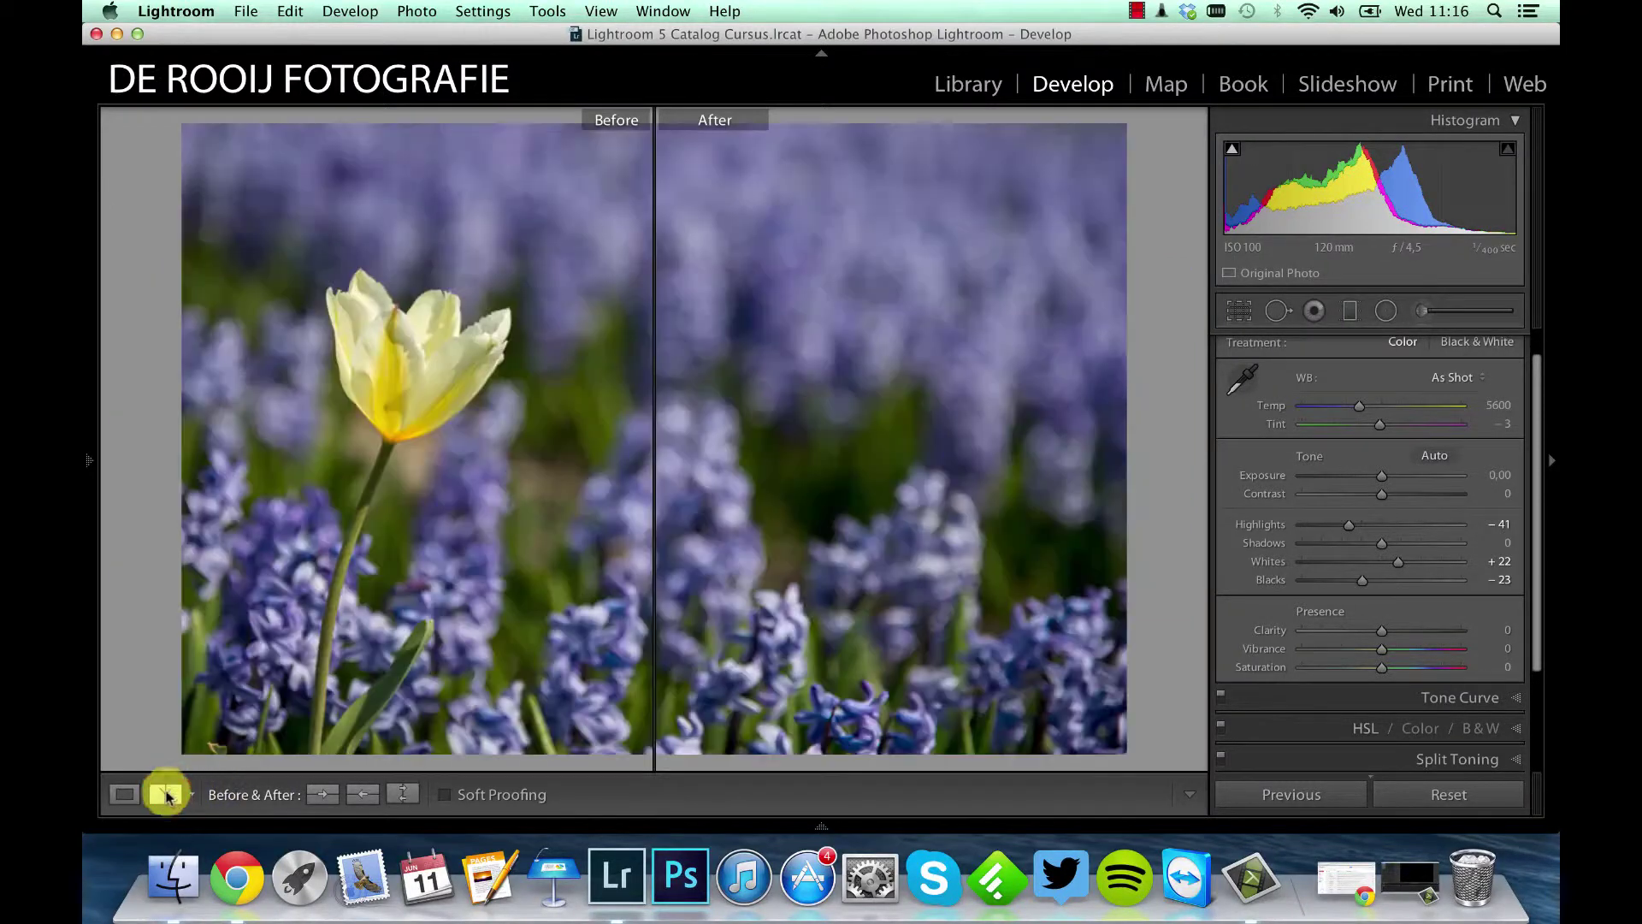
left_click(176, 796)
left_click(124, 795)
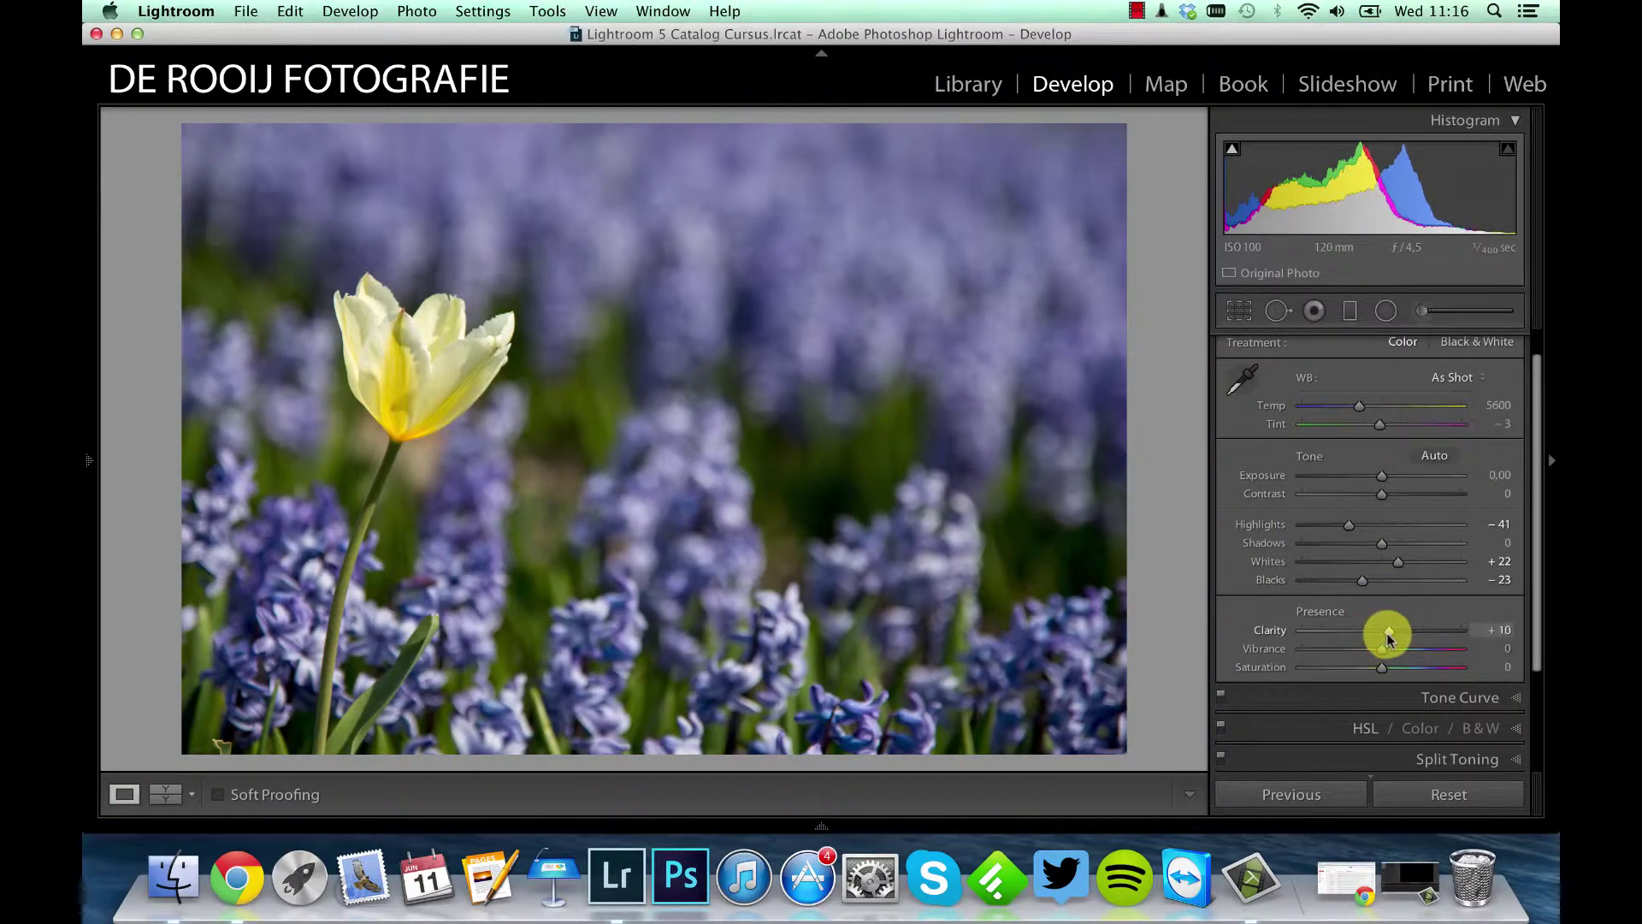
- Raise Clarity to +20 and Vibrance to +6
left_click_drag(1388, 637, 1393, 634)
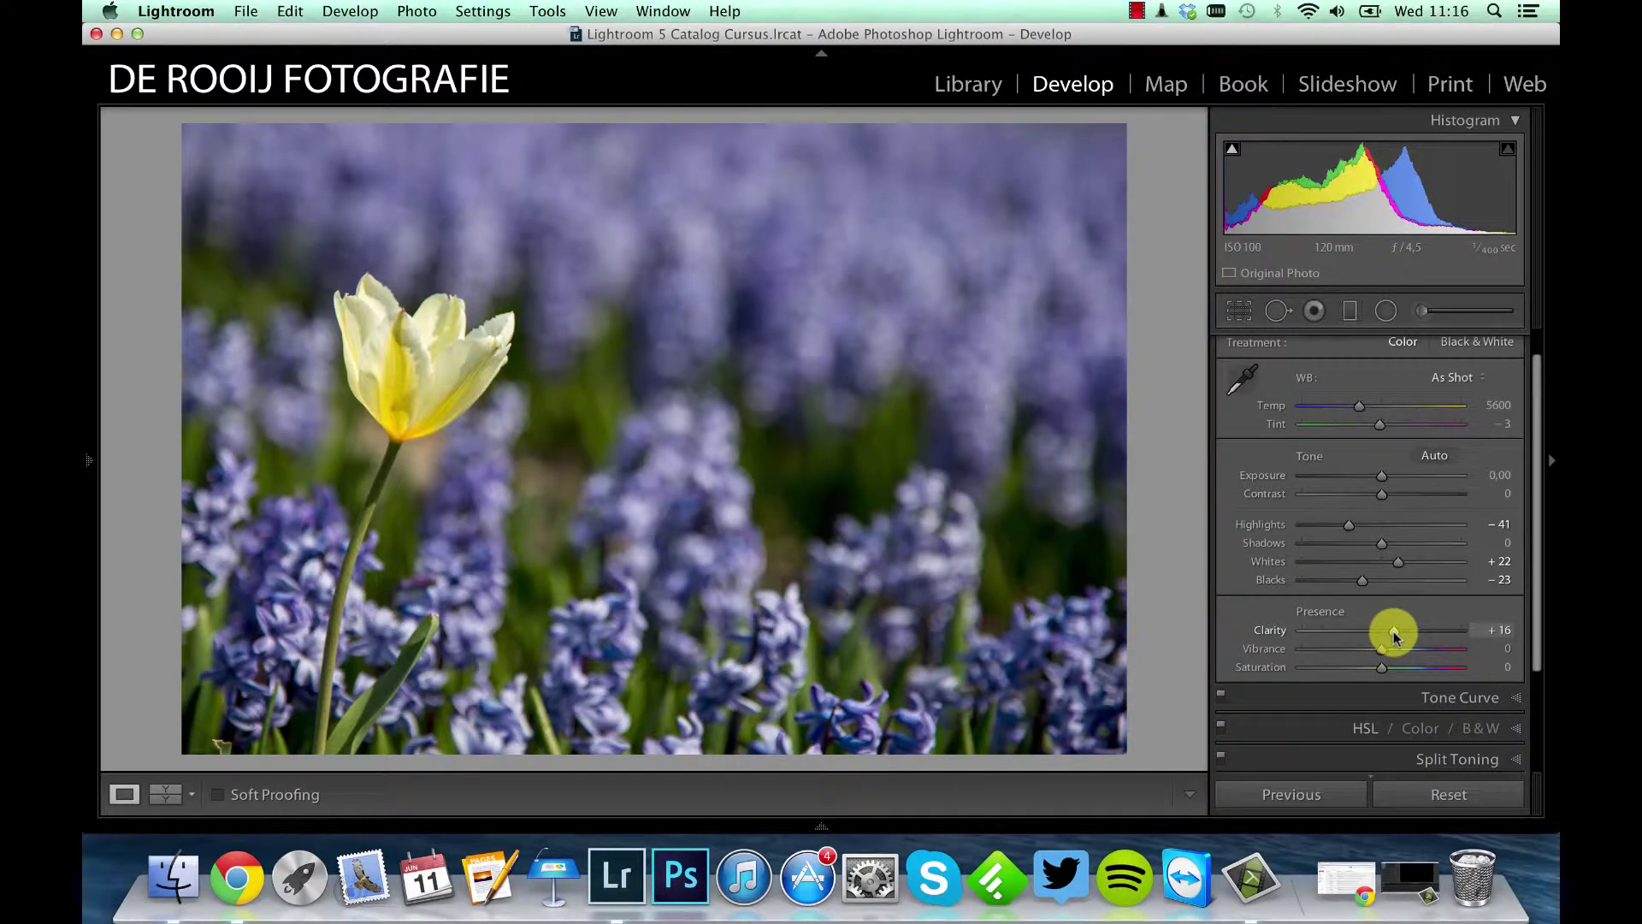
left_click_drag(1393, 632, 1394, 630)
left_click(1383, 649)
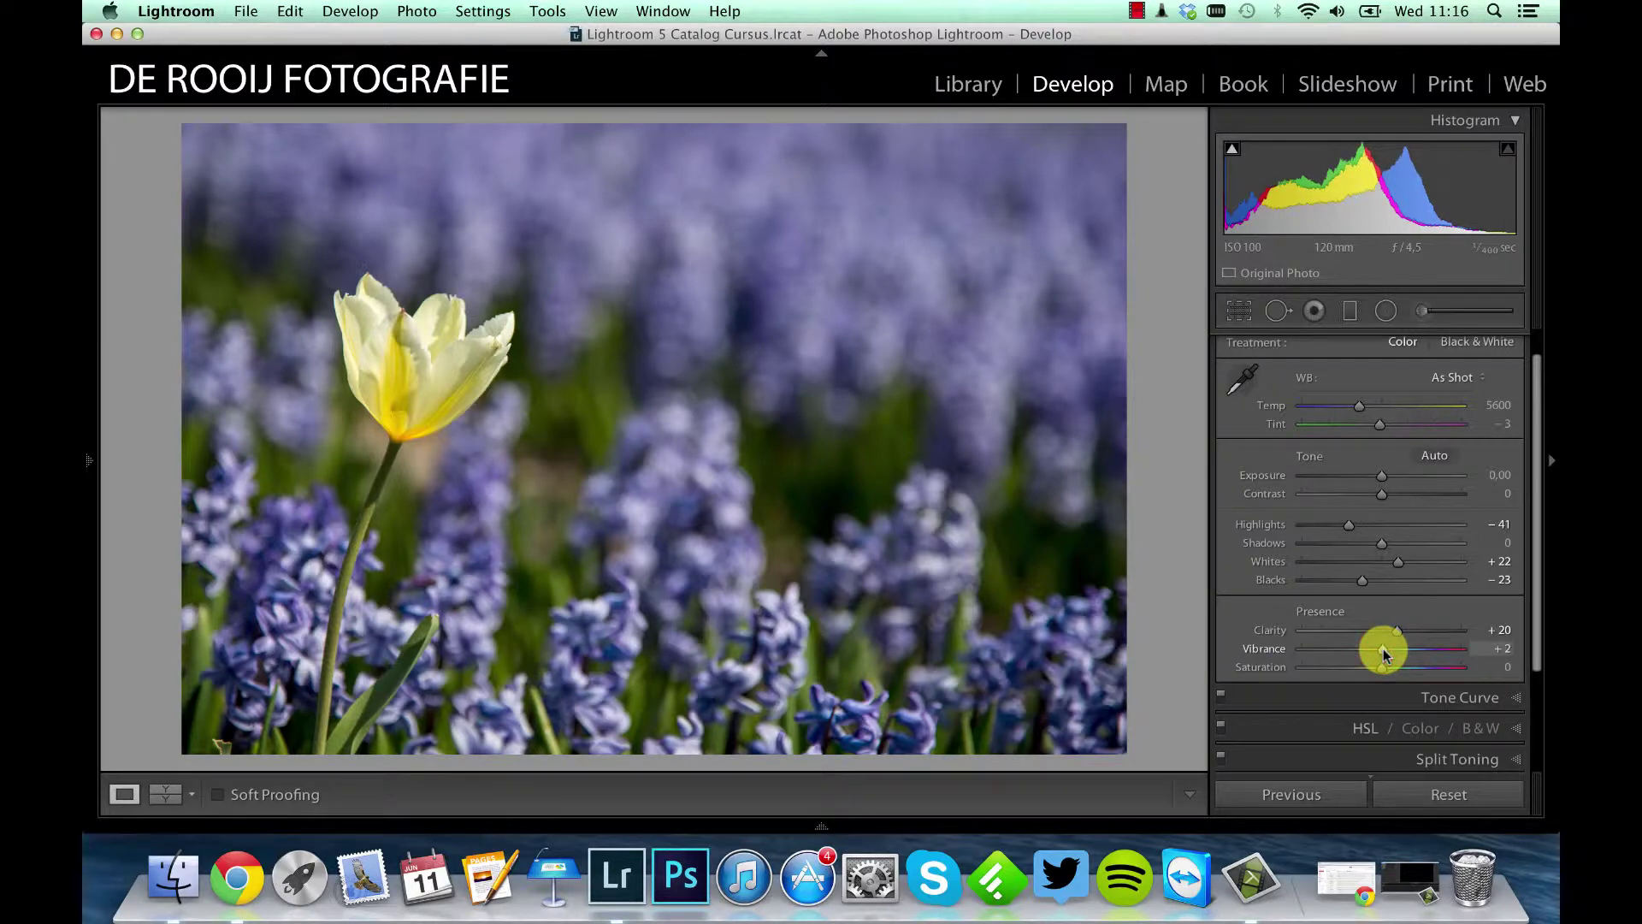
left_click_drag(1383, 655, 1388, 655)
left_click(1537, 475)
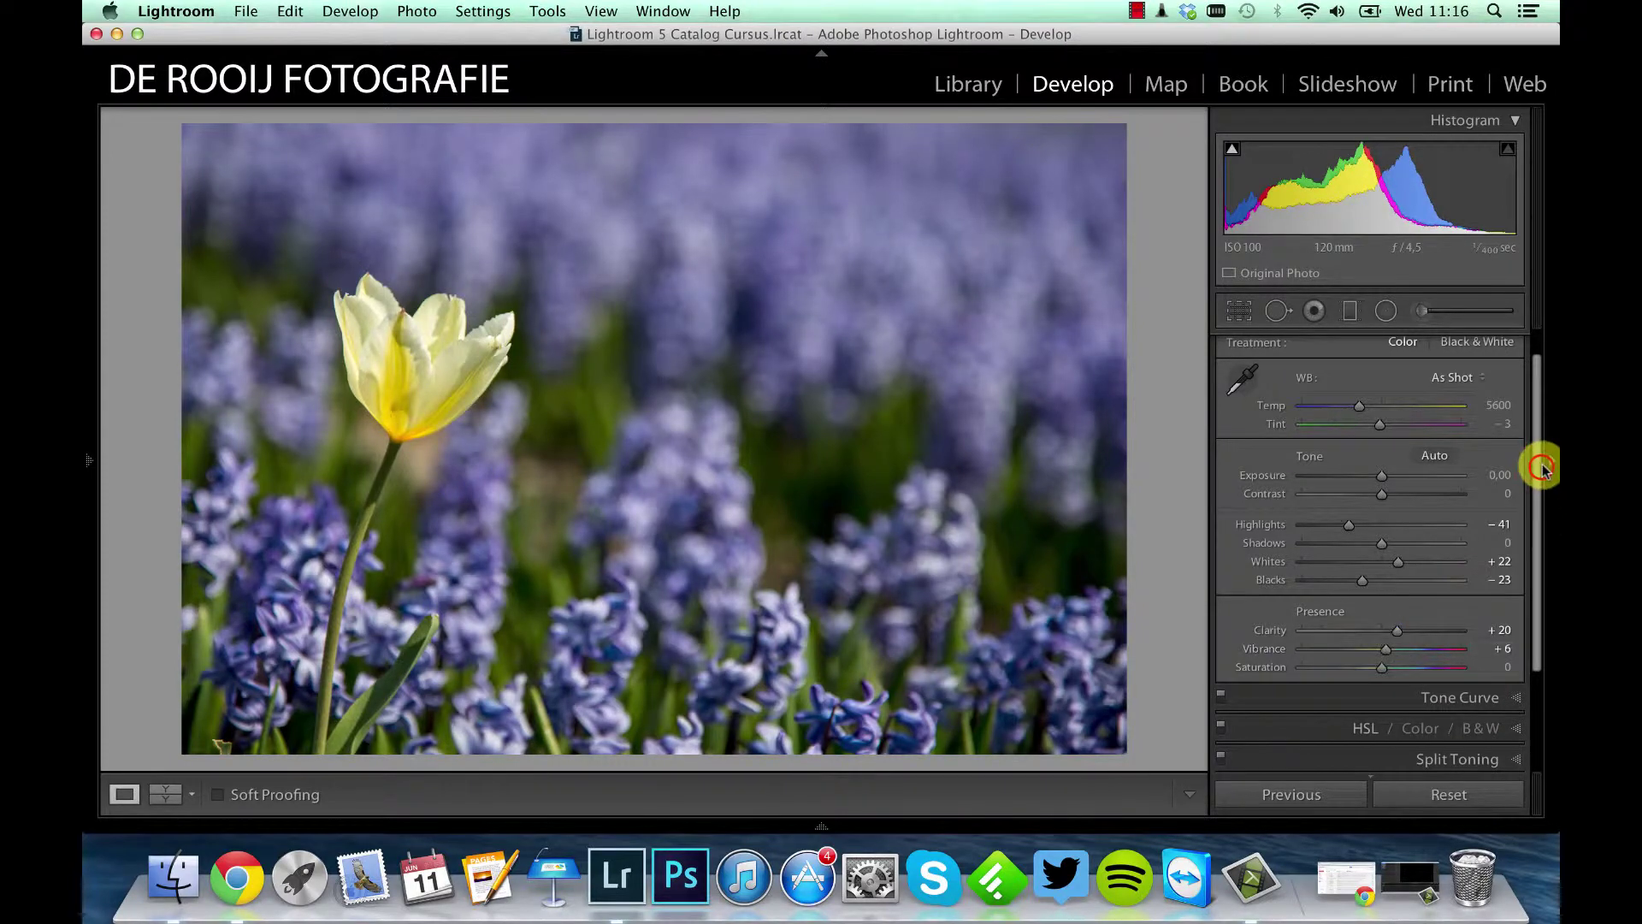
- Expand the Detail panel and centre its preview on the tulip petals
left_click_drag(1537, 475, 1532, 557)
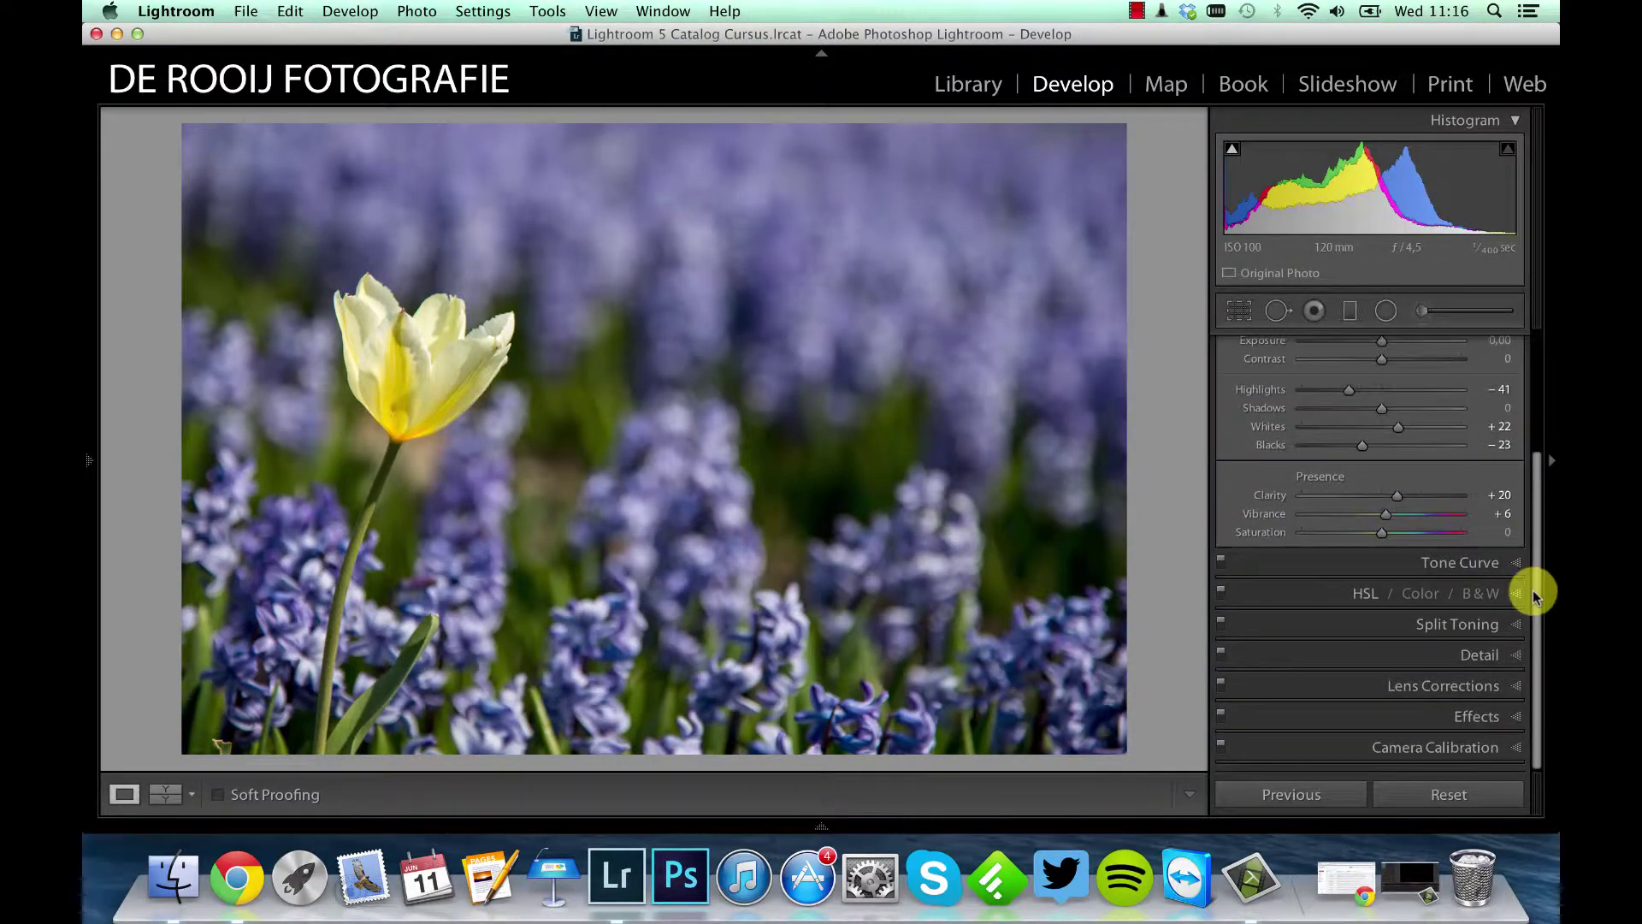
left_click(1519, 657)
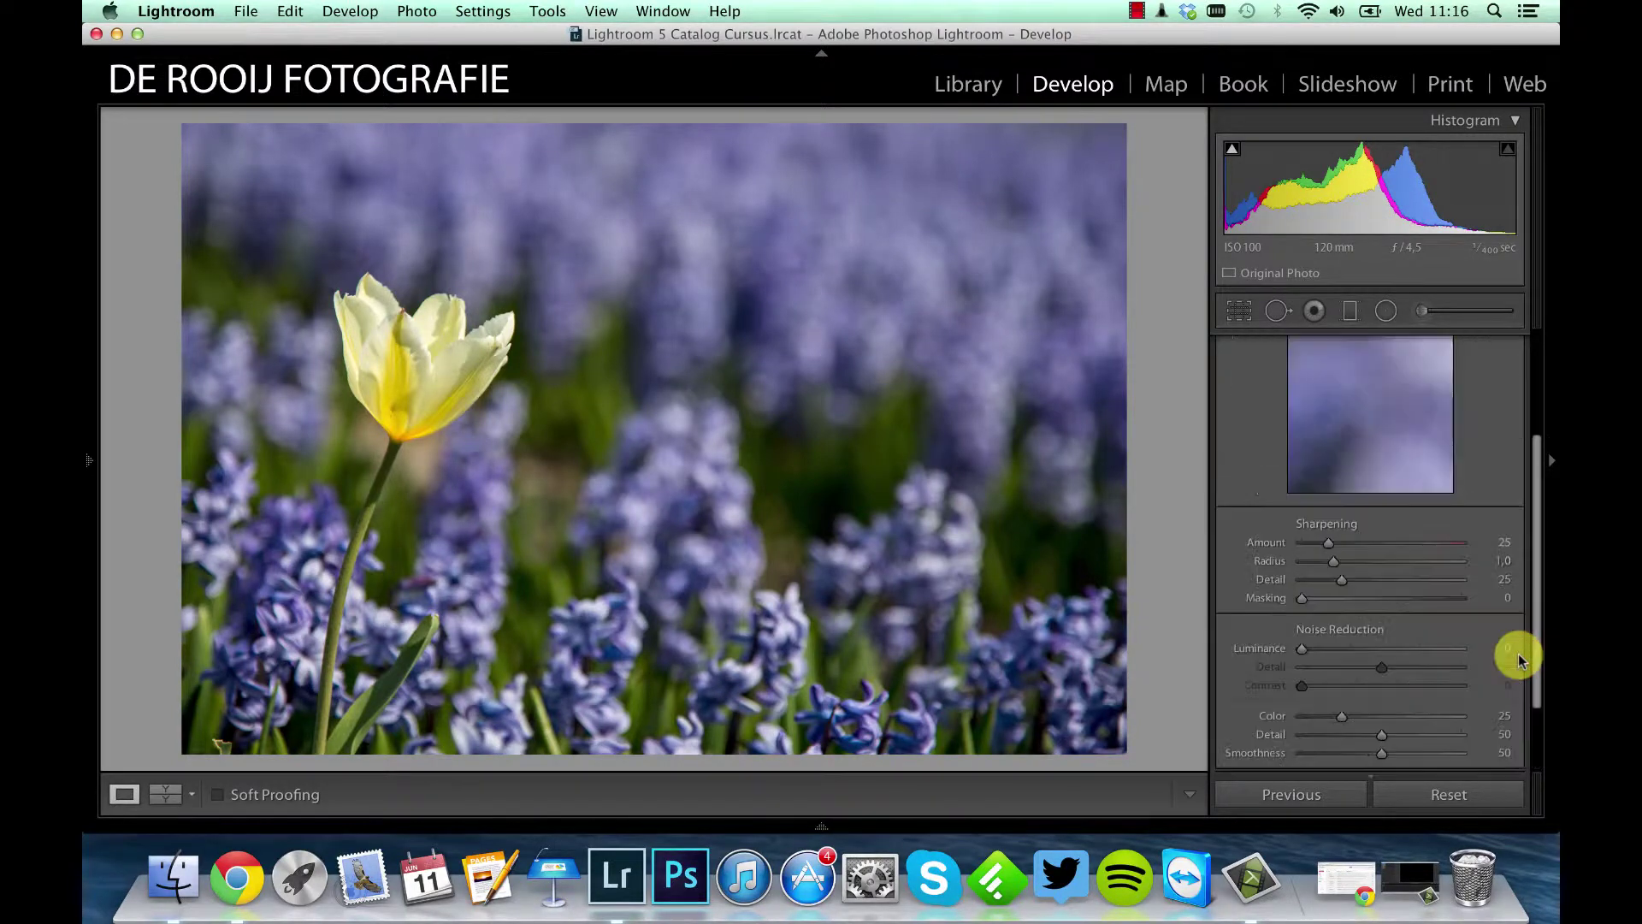
left_click(1537, 489)
left_click_drag(1537, 489, 1537, 435)
left_click(1236, 383)
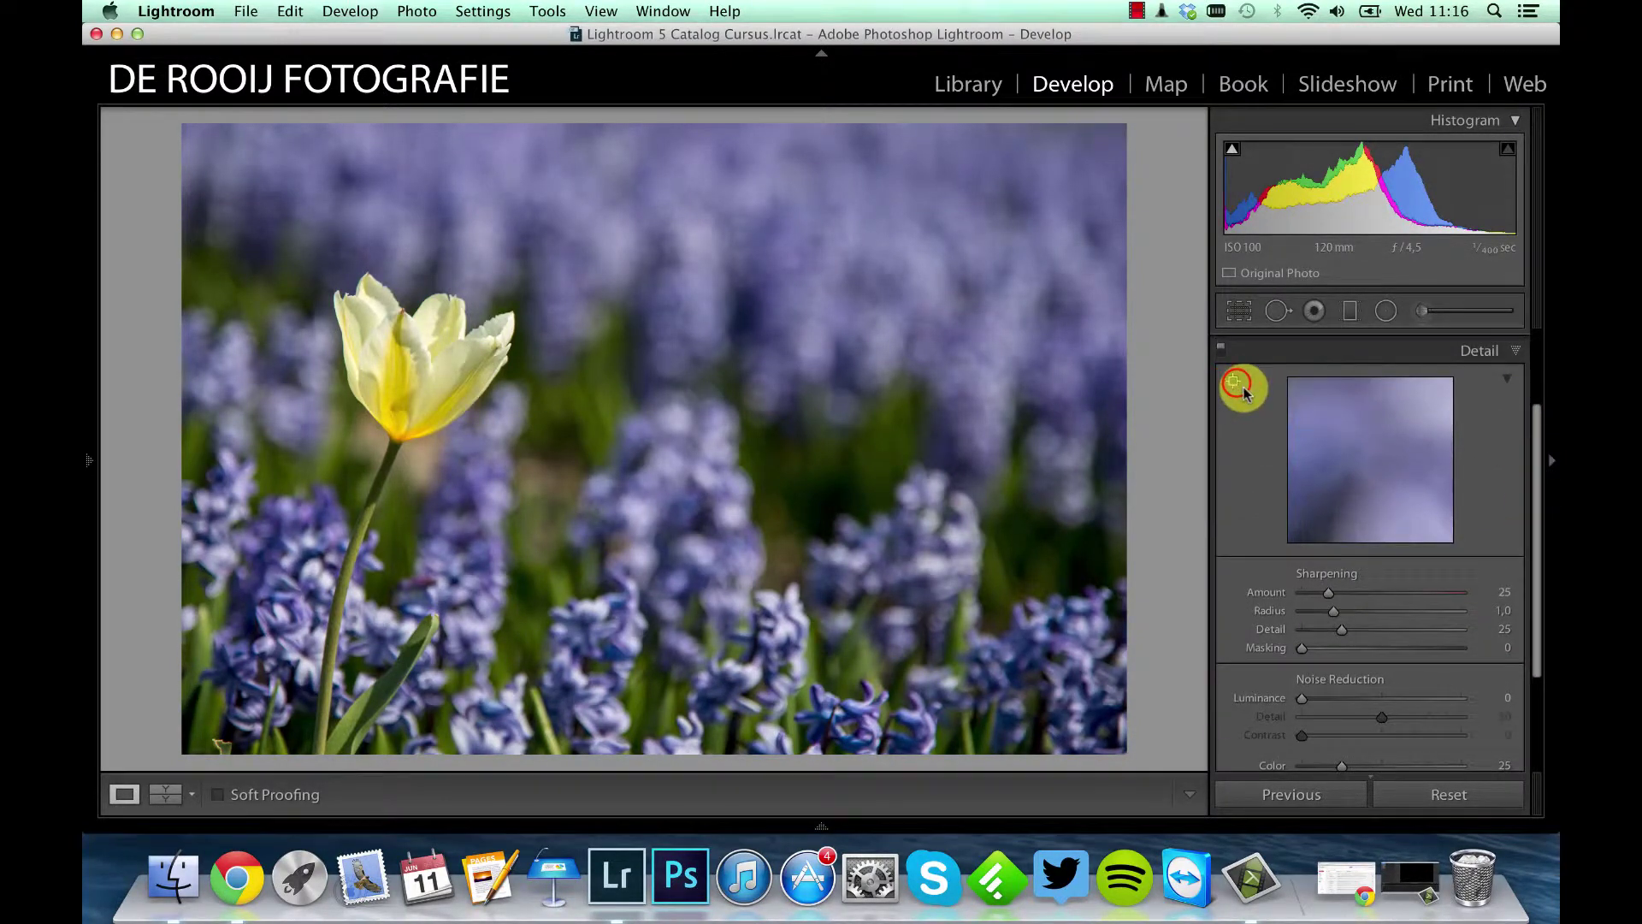
left_click(391, 317)
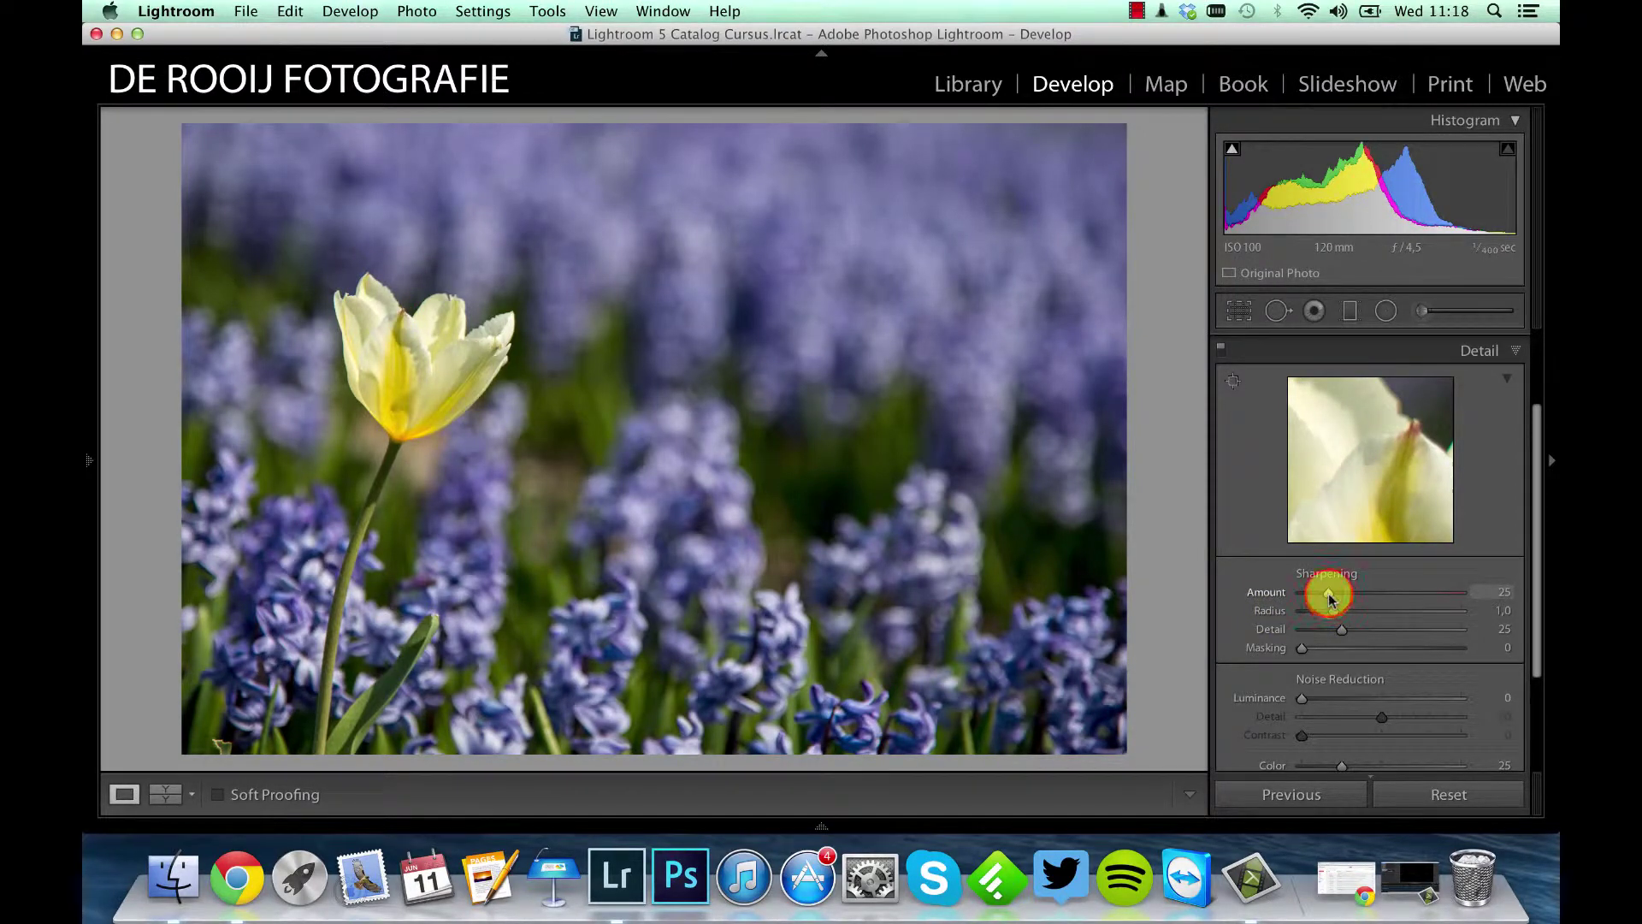
- Set sharpening Amount to 85, inspecting the petals at 1:1 before fitting the whole photo
left_click_drag(1337, 597, 1404, 598)
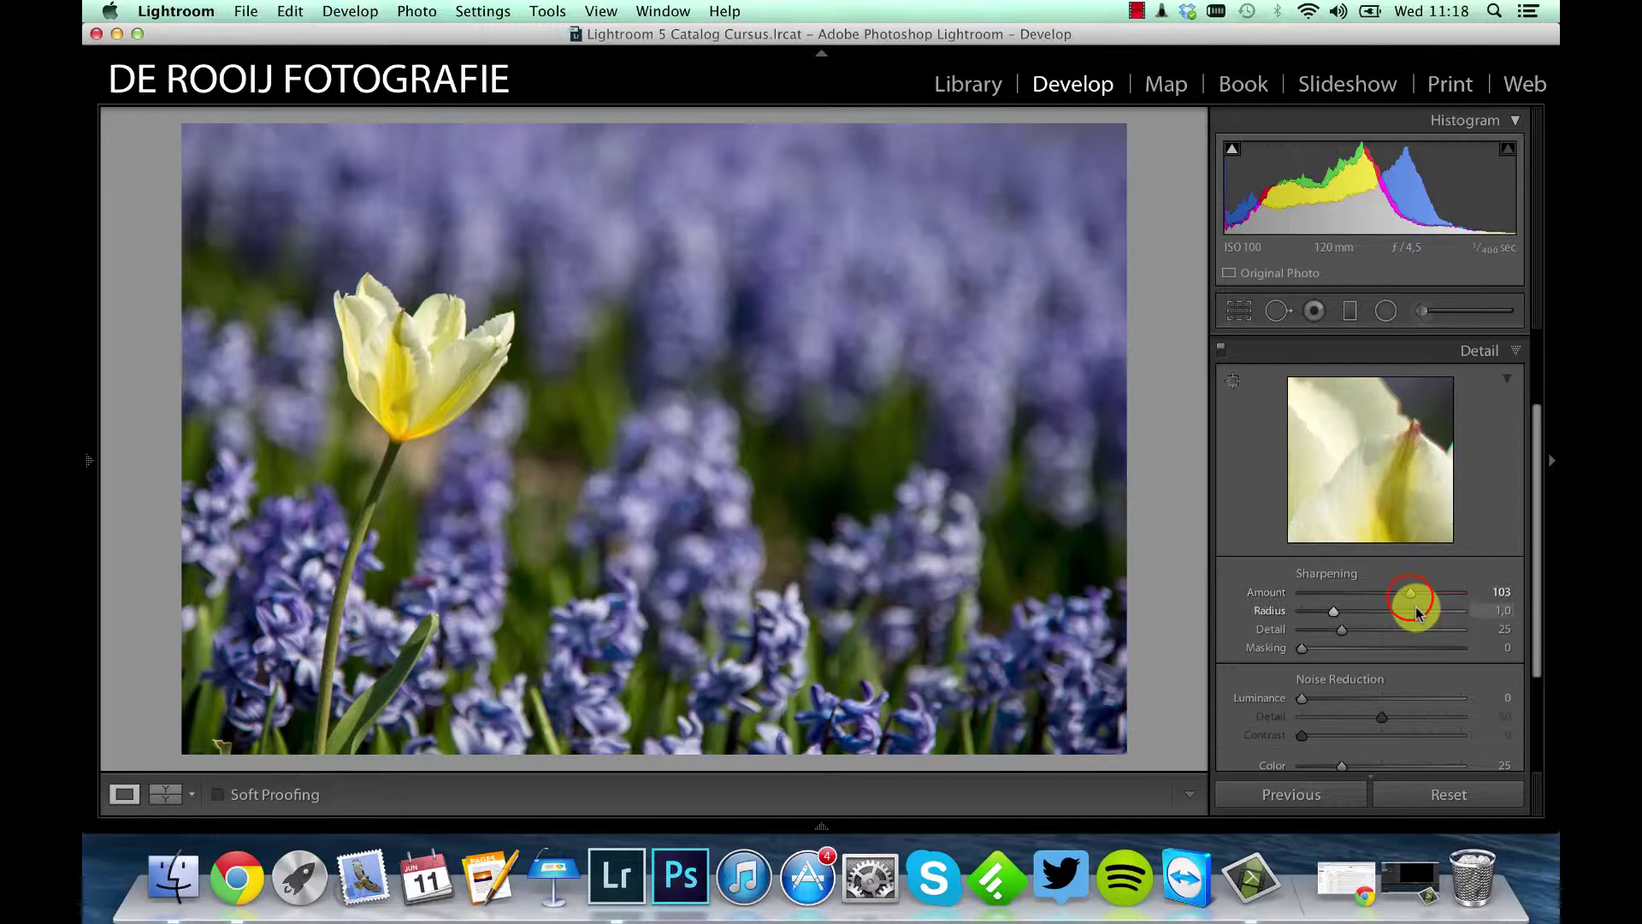
mouse_move(1408, 597)
left_mouse_down()
mouse_move(1386, 592)
mouse_move(1404, 603)
left_mouse_up()
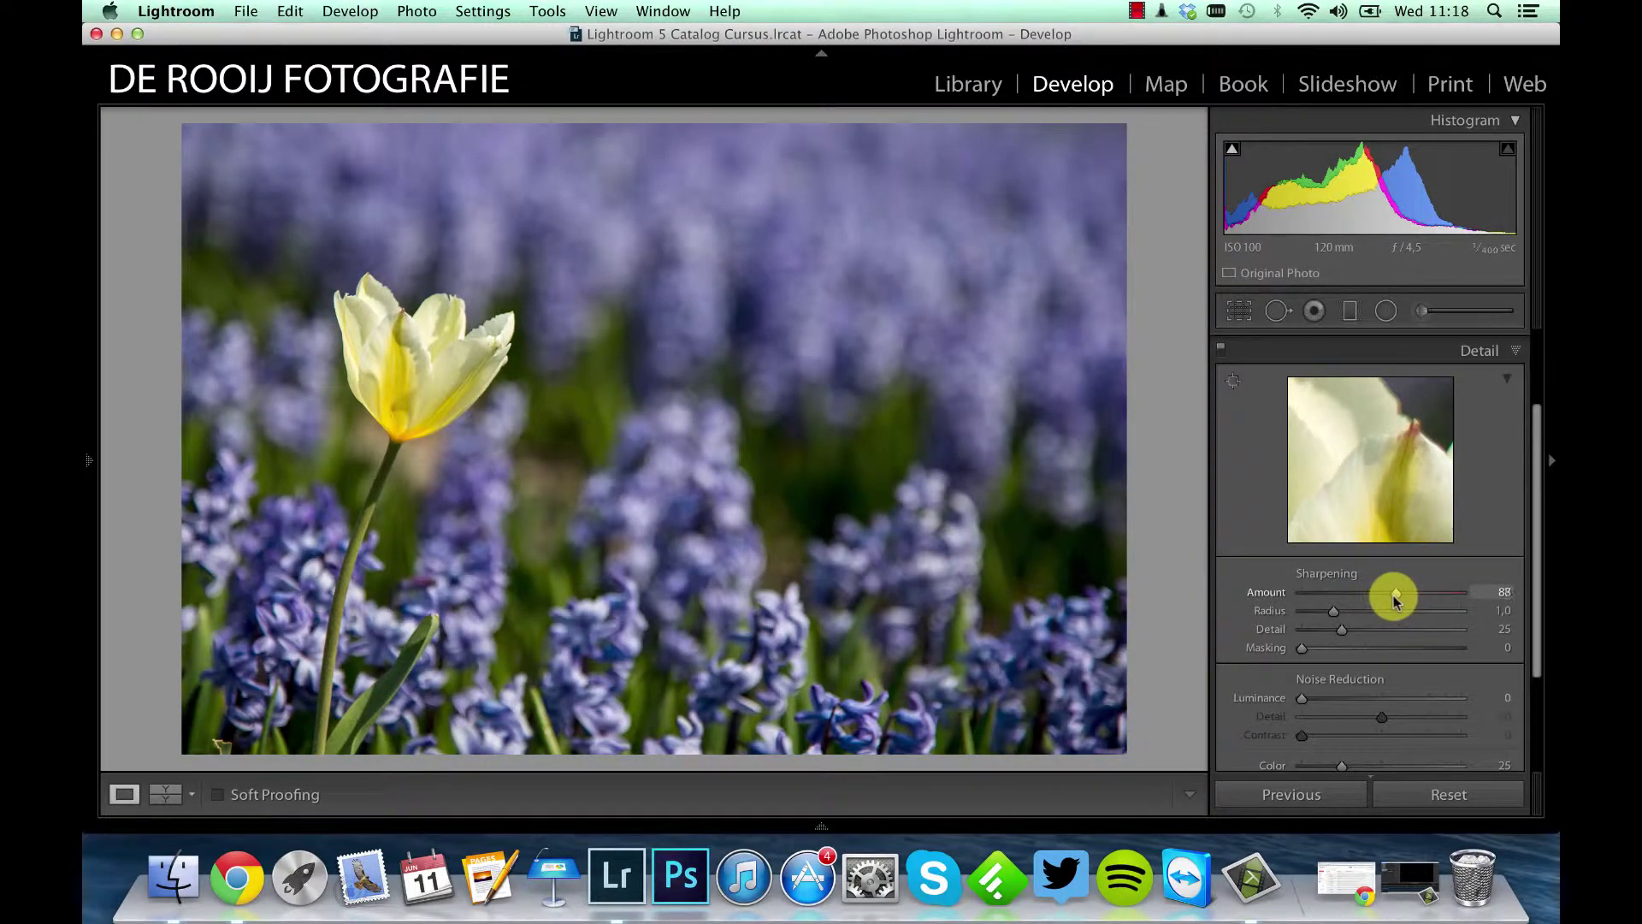
left_click_drag(1393, 595, 1391, 593)
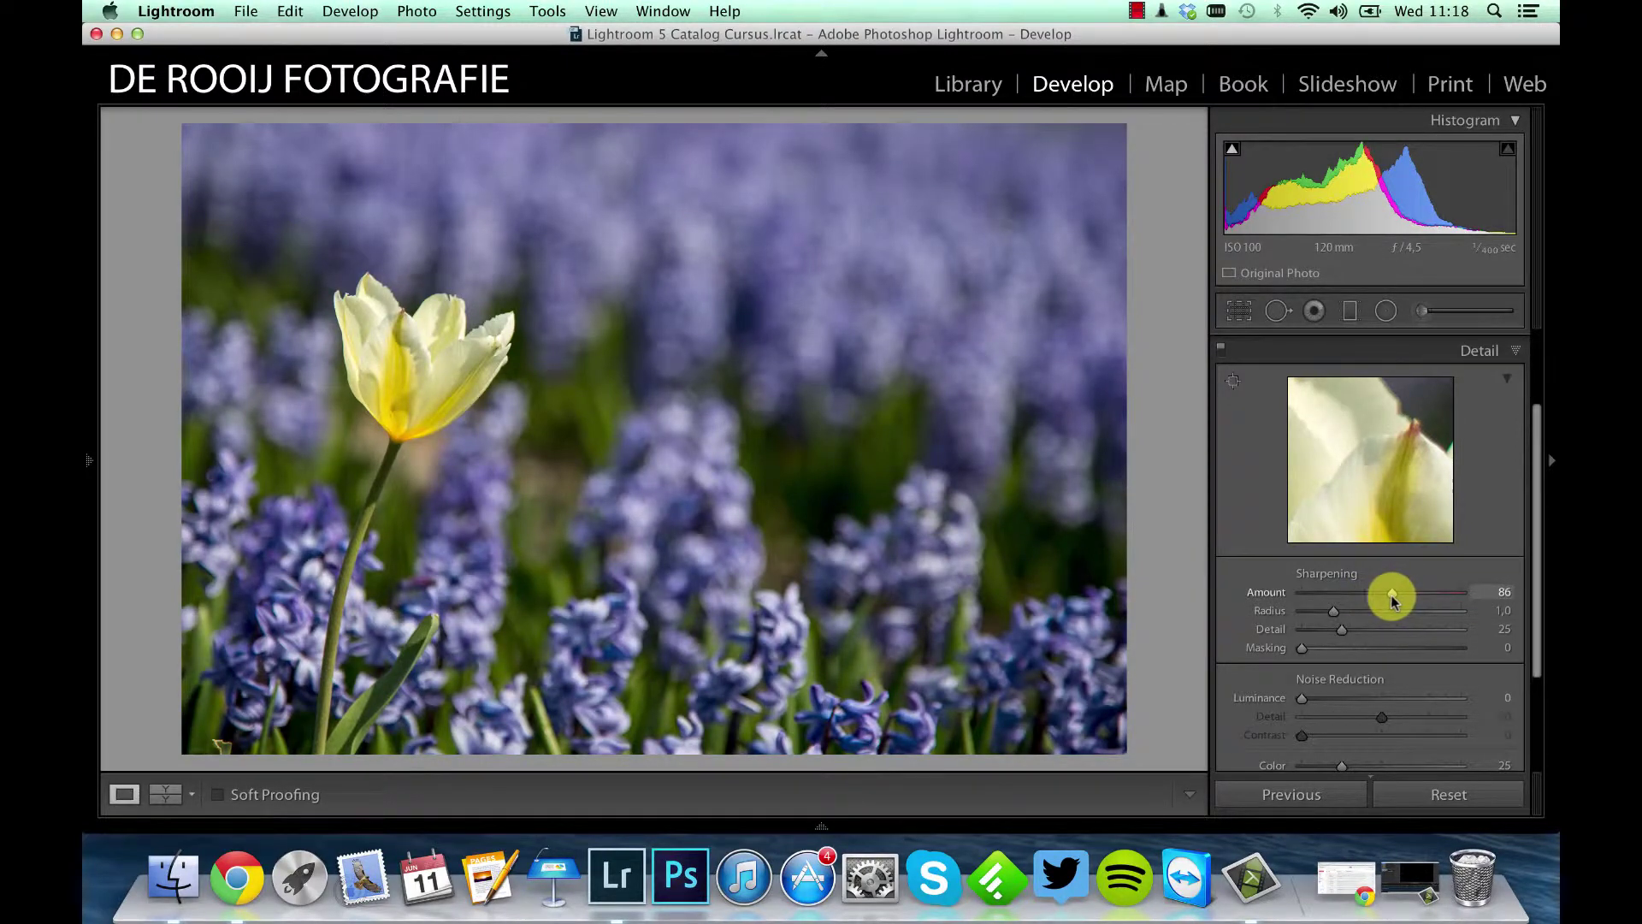
left_click(473, 353)
left_click_drag(428, 314, 622, 444)
left_click_drag(675, 521, 613, 447)
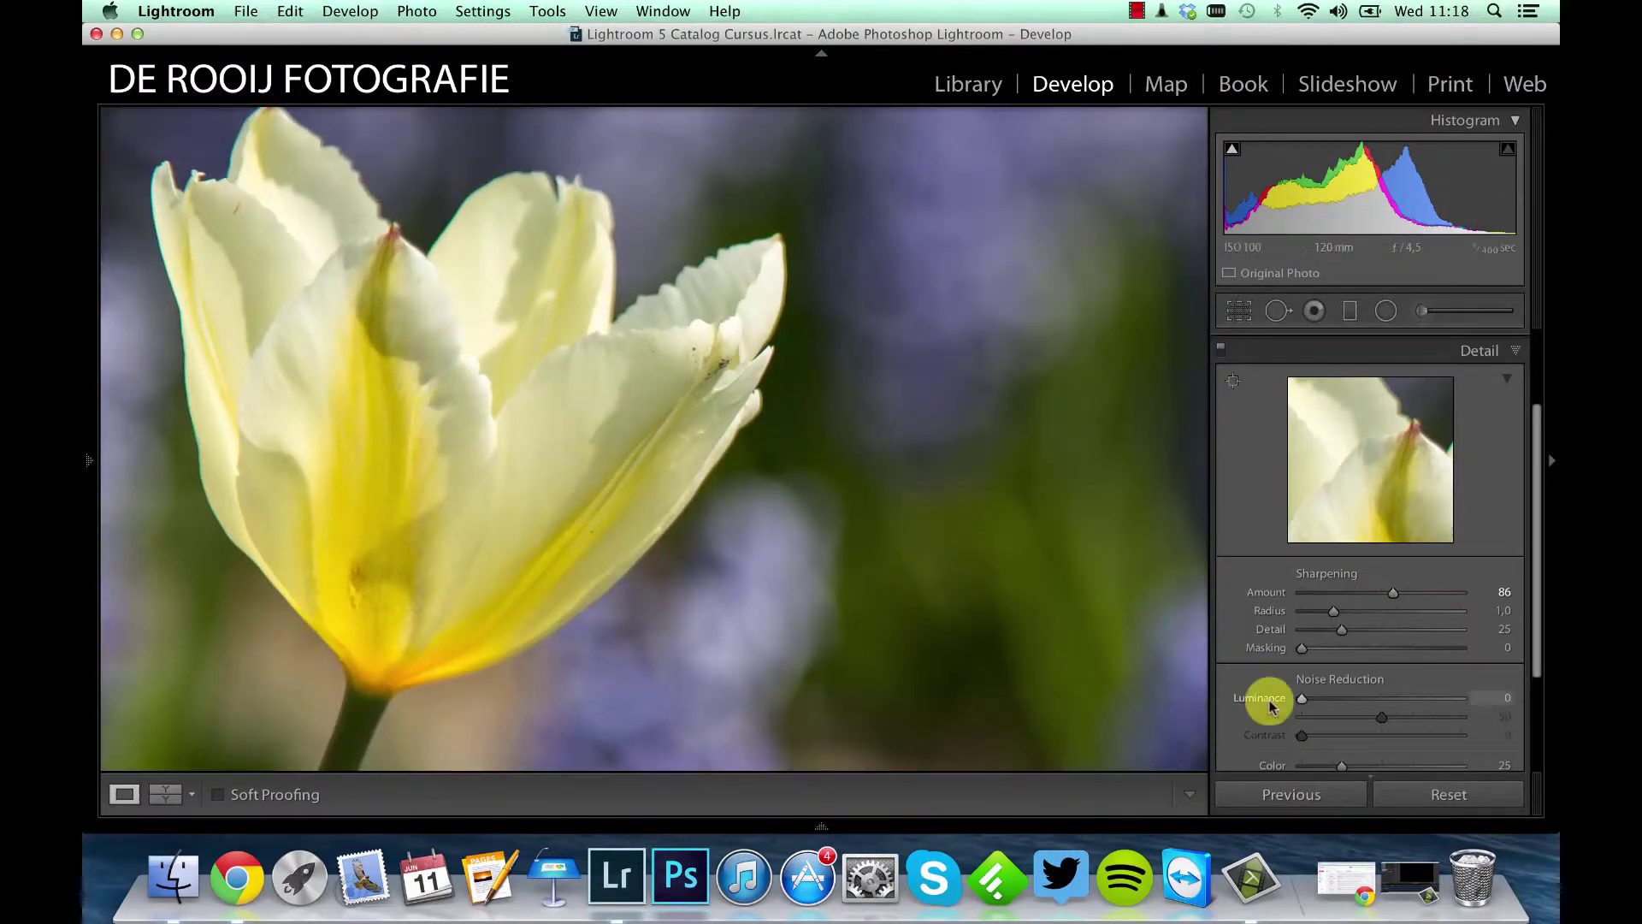
left_click(1394, 597)
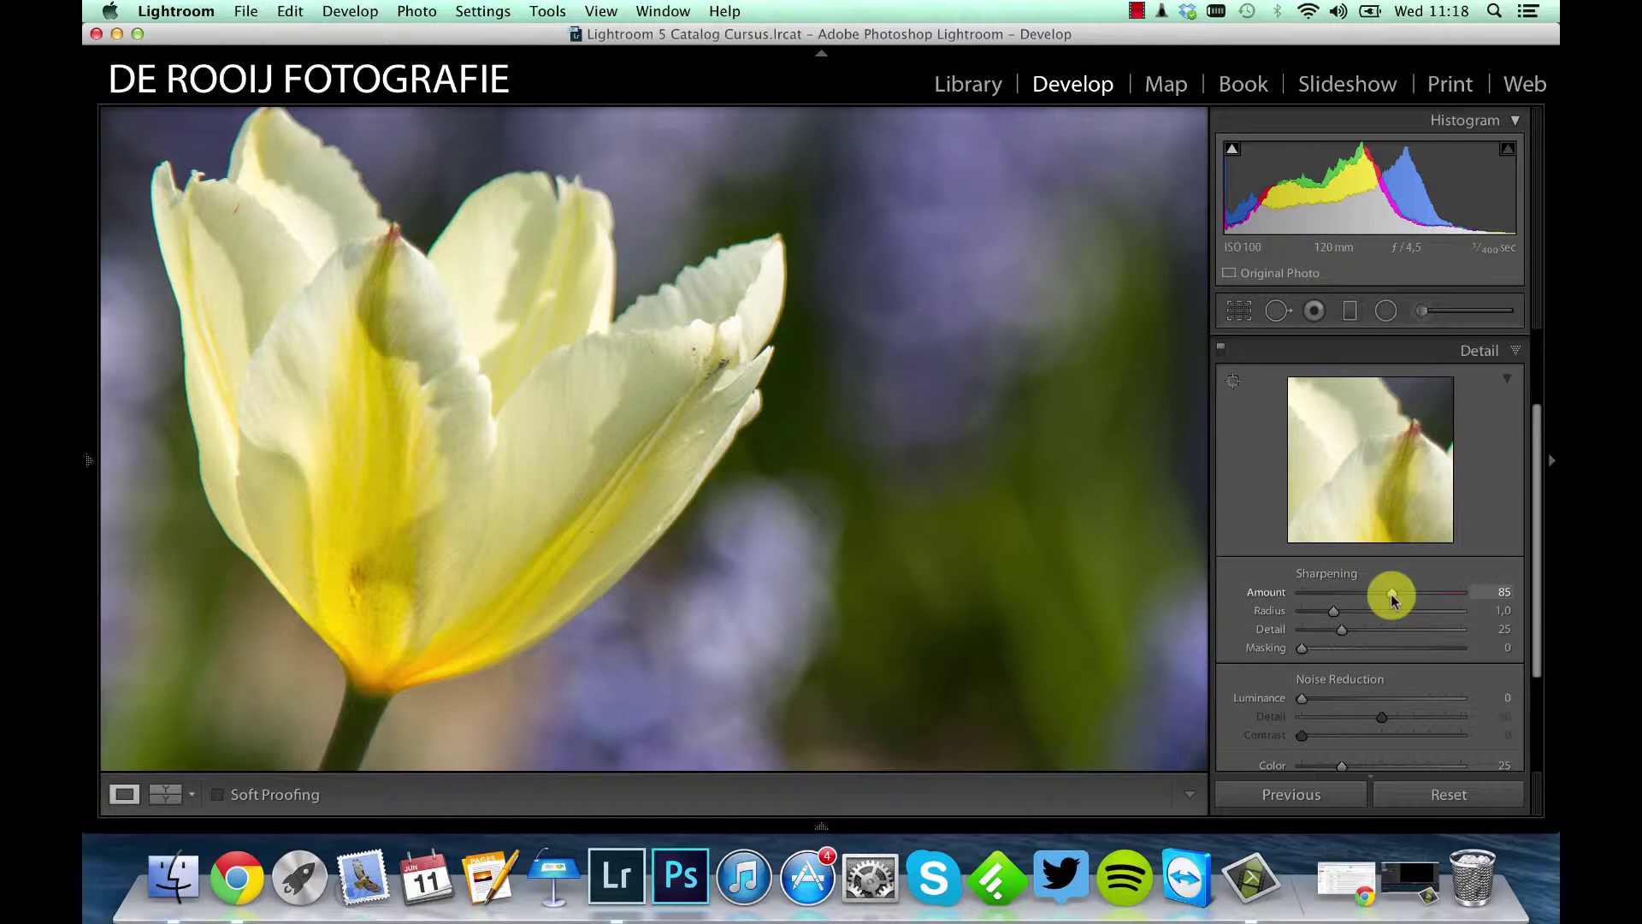
left_click_drag(646, 359, 696, 446)
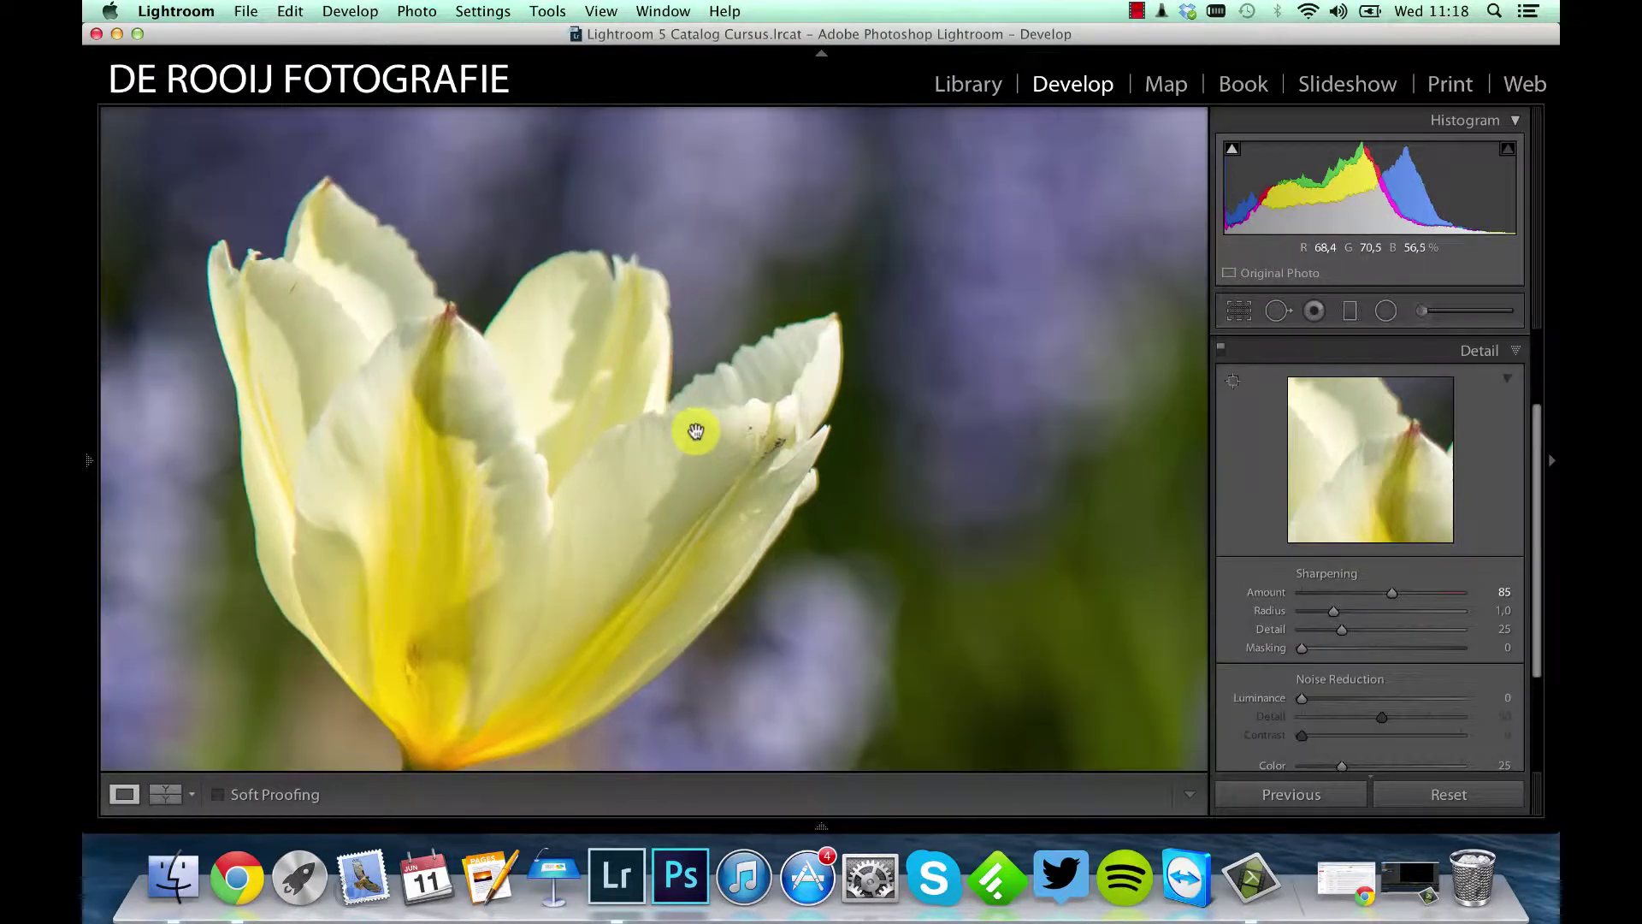
left_click(623, 422)
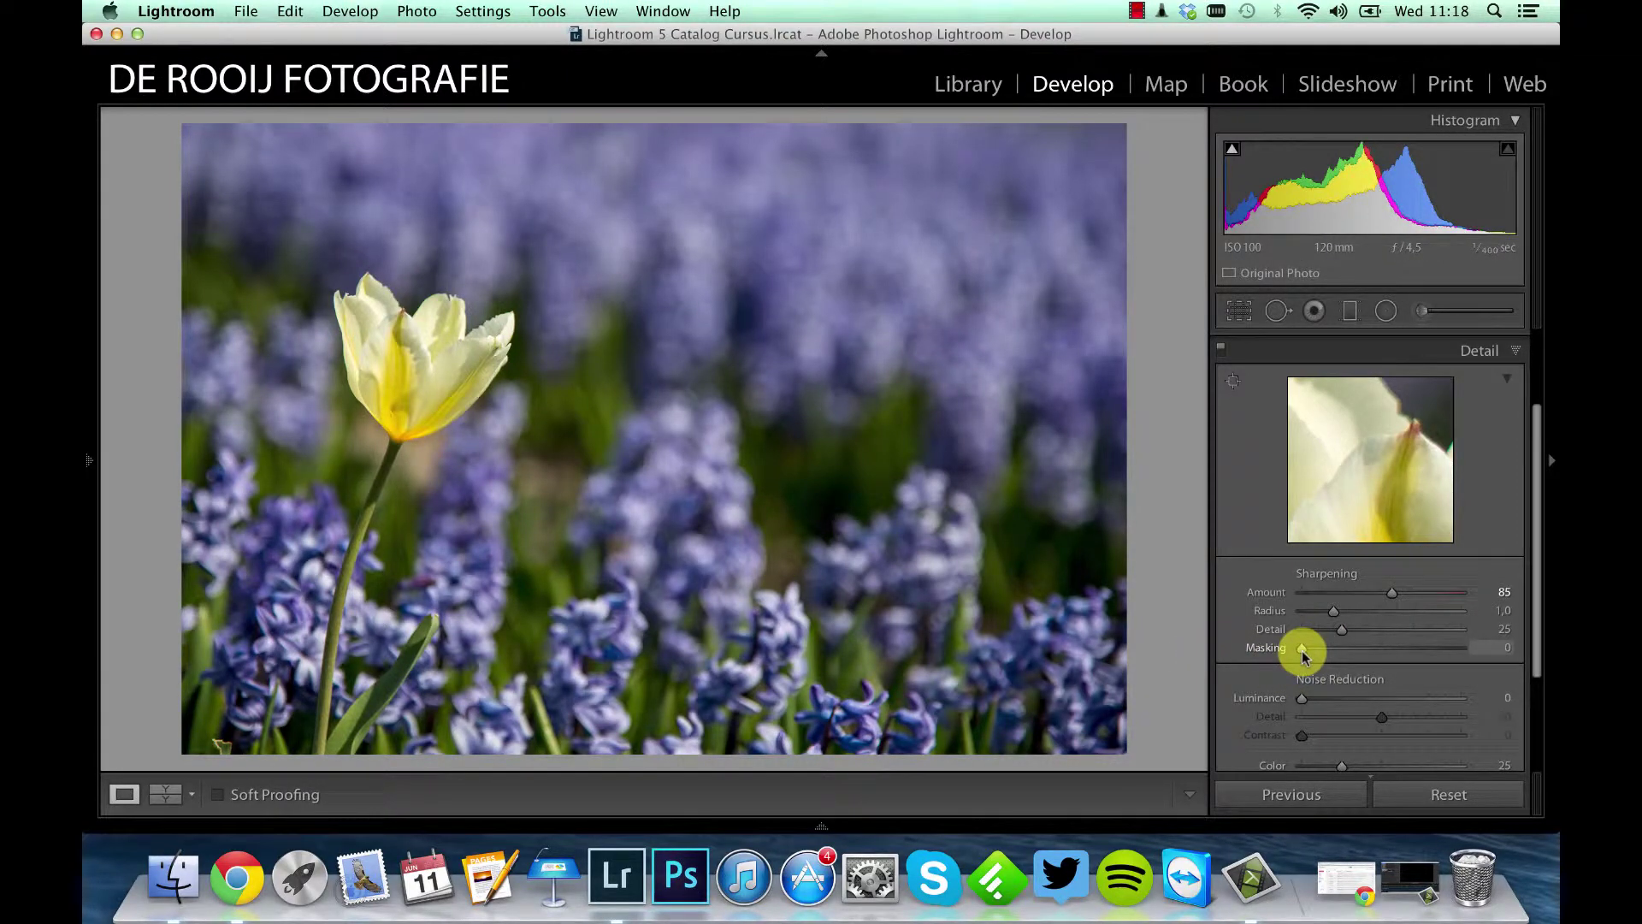
- Set sharpening Masking to 36 while viewing the Alt edge-mask preview
key("alt")
left_click(1302, 650, "alt")
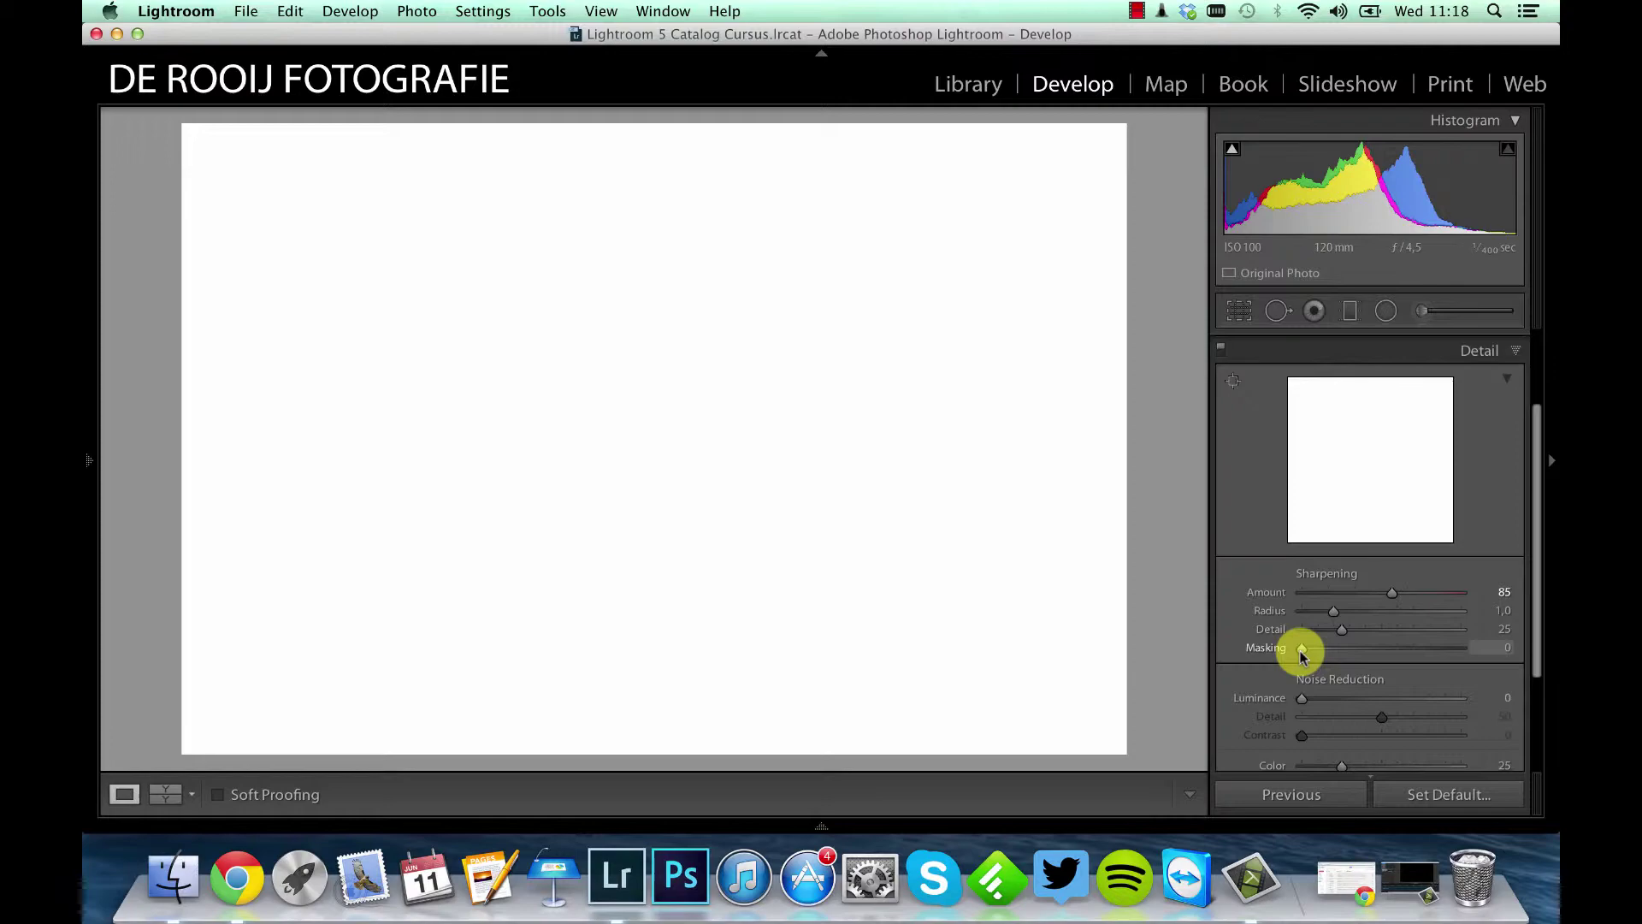
left_click_drag(1301, 654, 1360, 650)
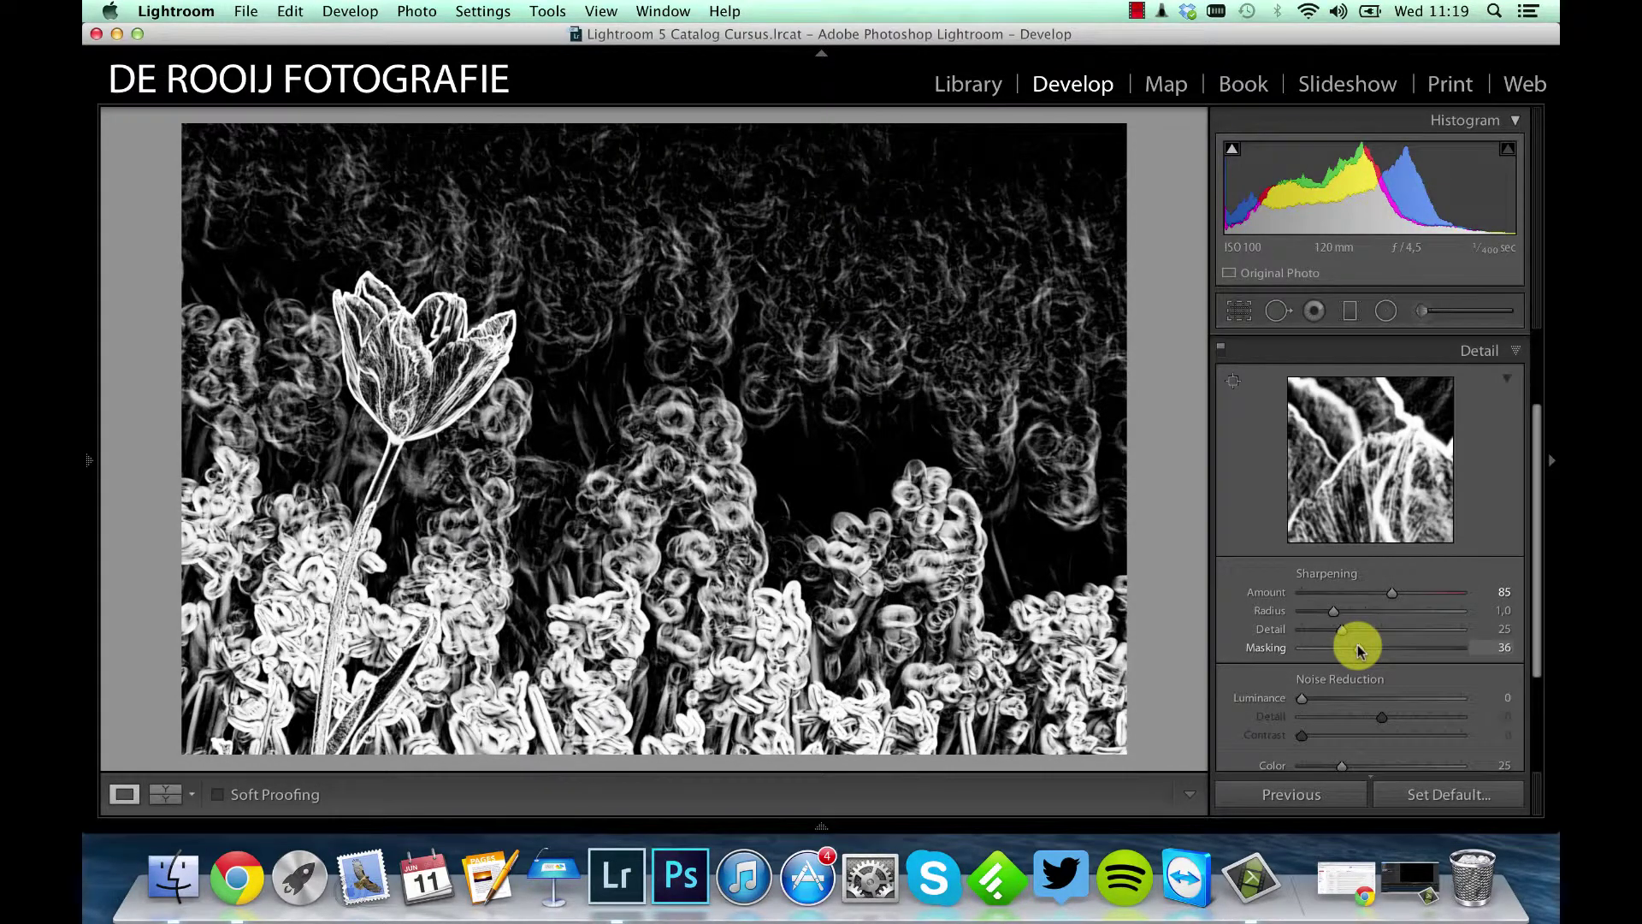
left_click_drag(1360, 650, 1360, 648)
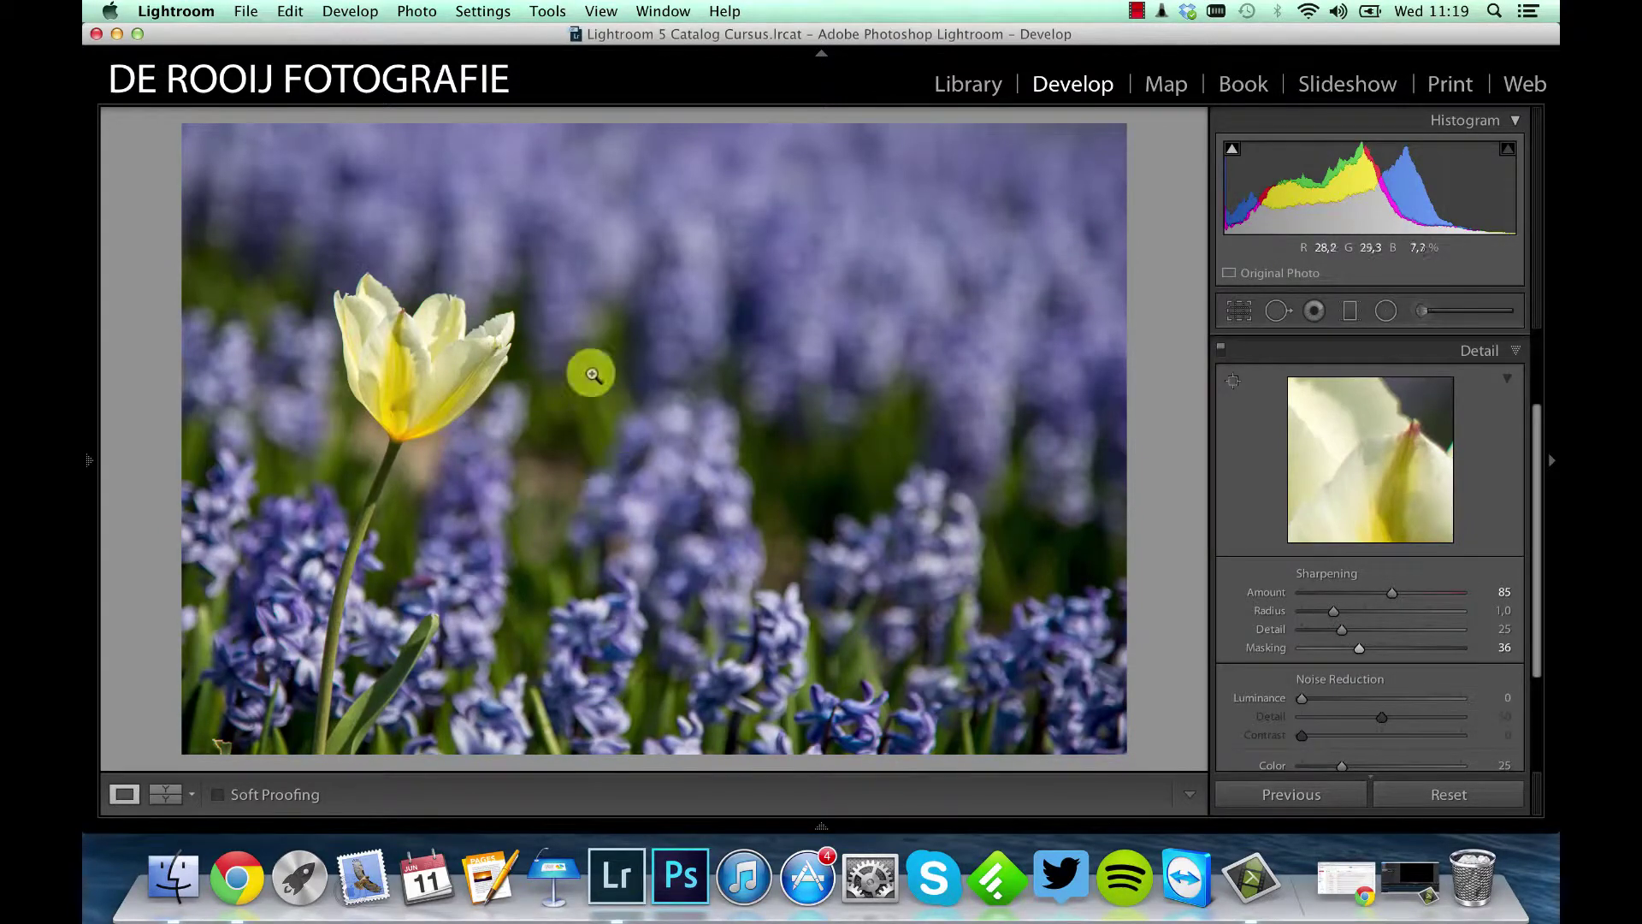
- Move the sharpening detail preview onto a dark background area of the photo
scroll(1275, 532, "down", 1)
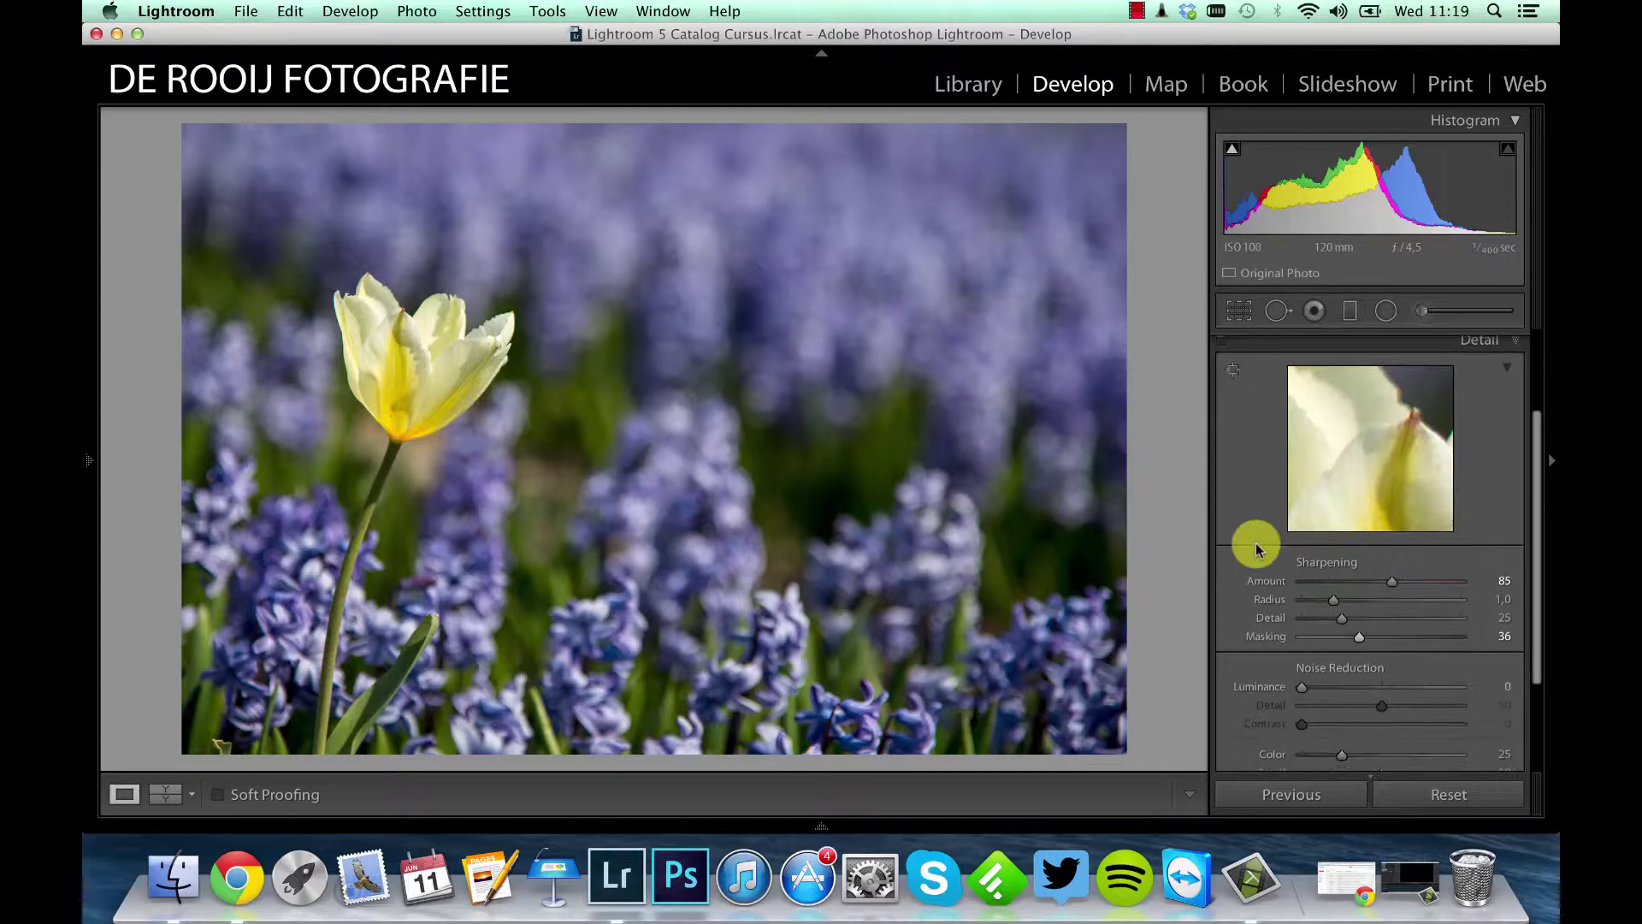
left_click(1233, 369)
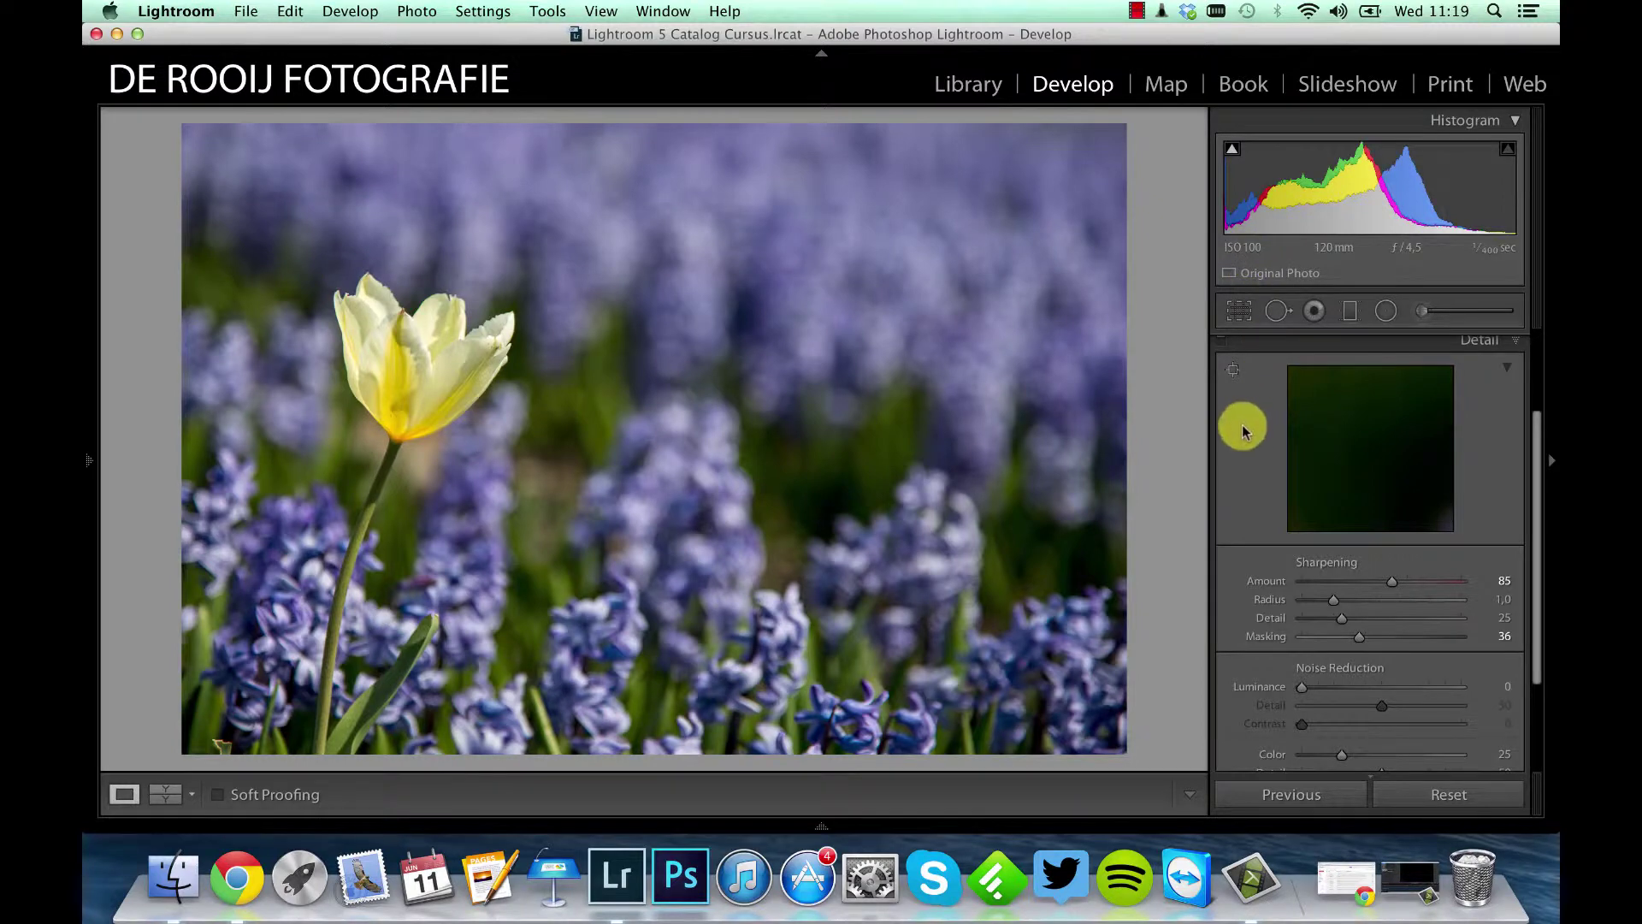
mouse_move(1326, 445)
left_mouse_down()
mouse_move(1339, 429)
mouse_move(1382, 488)
mouse_move(1323, 444)
left_mouse_up()
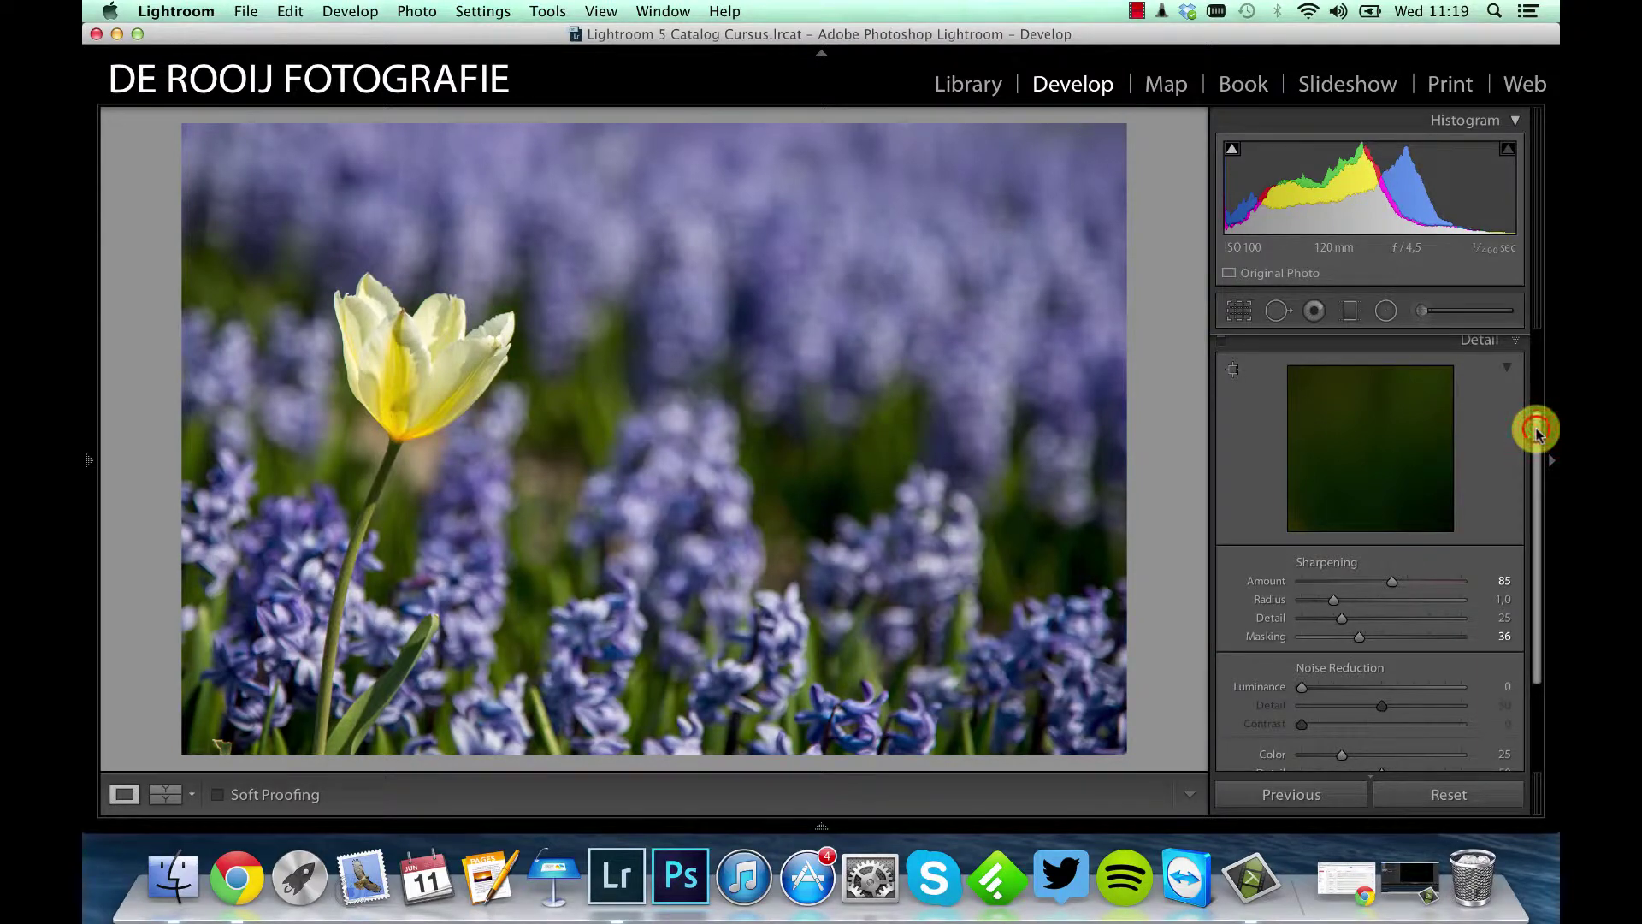
left_click_drag(1536, 429, 1543, 532)
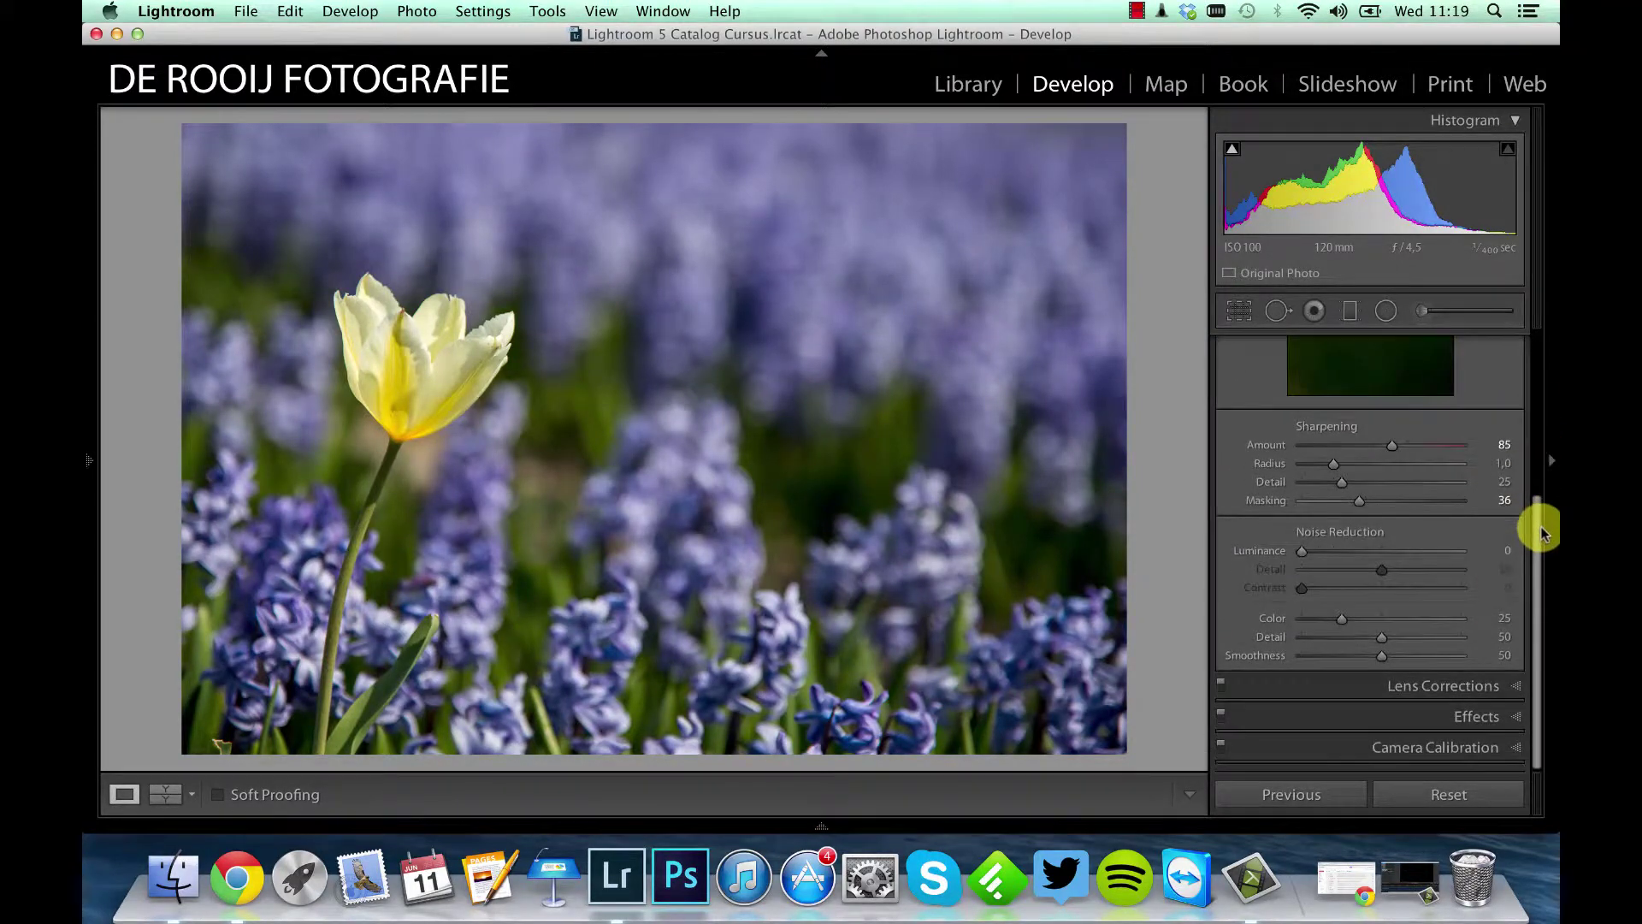
- In Lens Corrections, tick Enable Profile Corrections and Remove Chromatic Aberration
left_click(1510, 687)
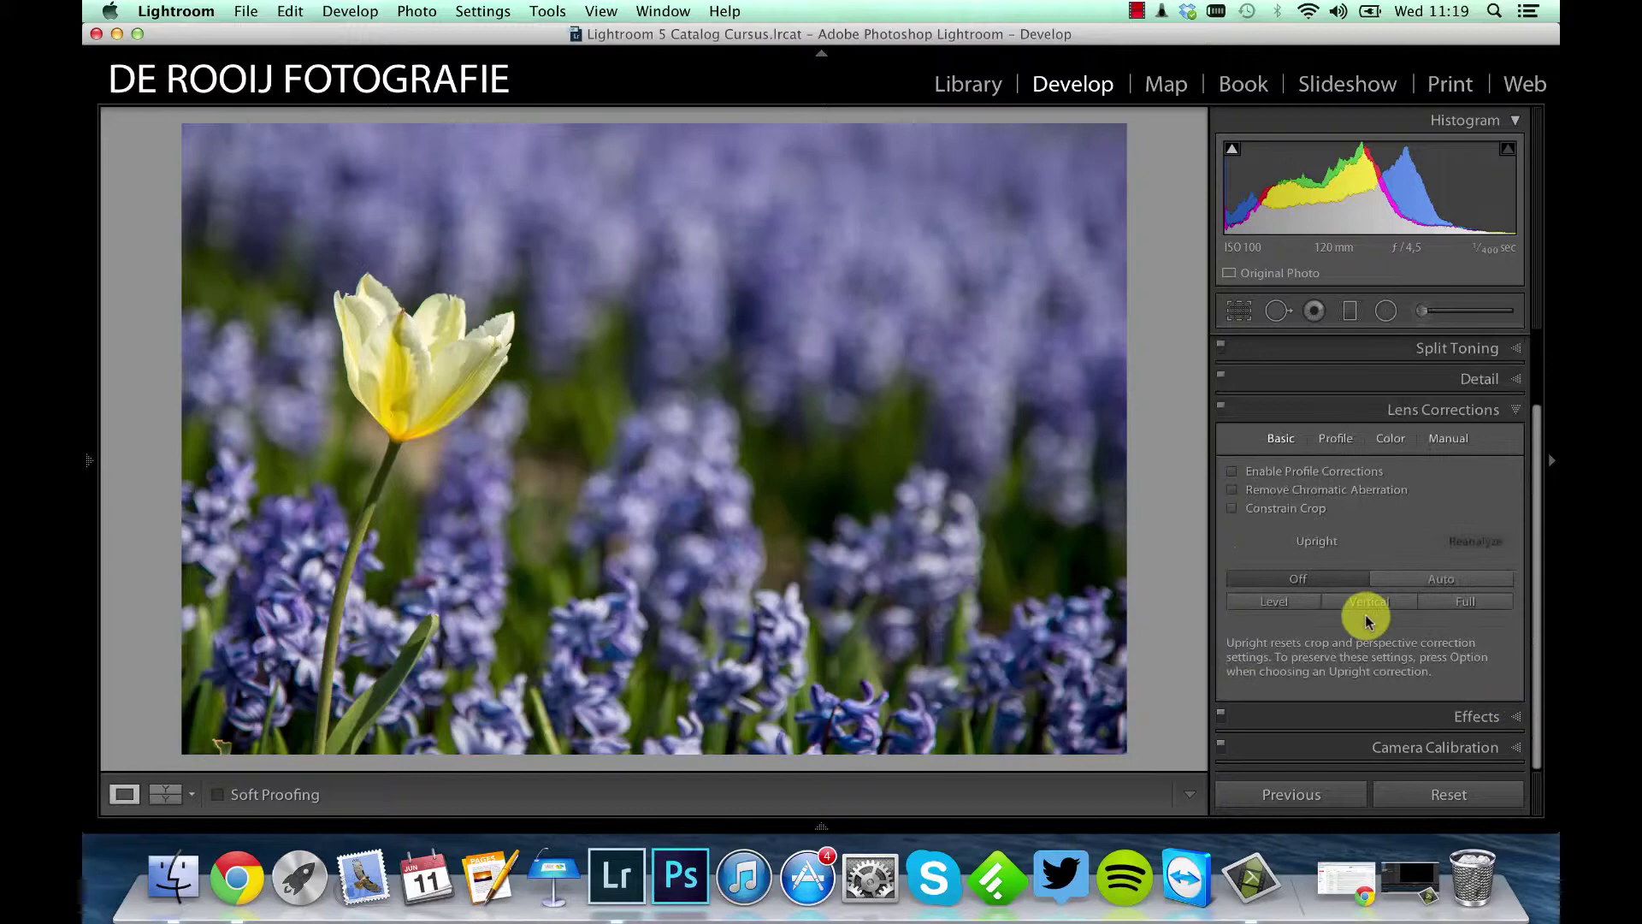
left_click(1272, 470)
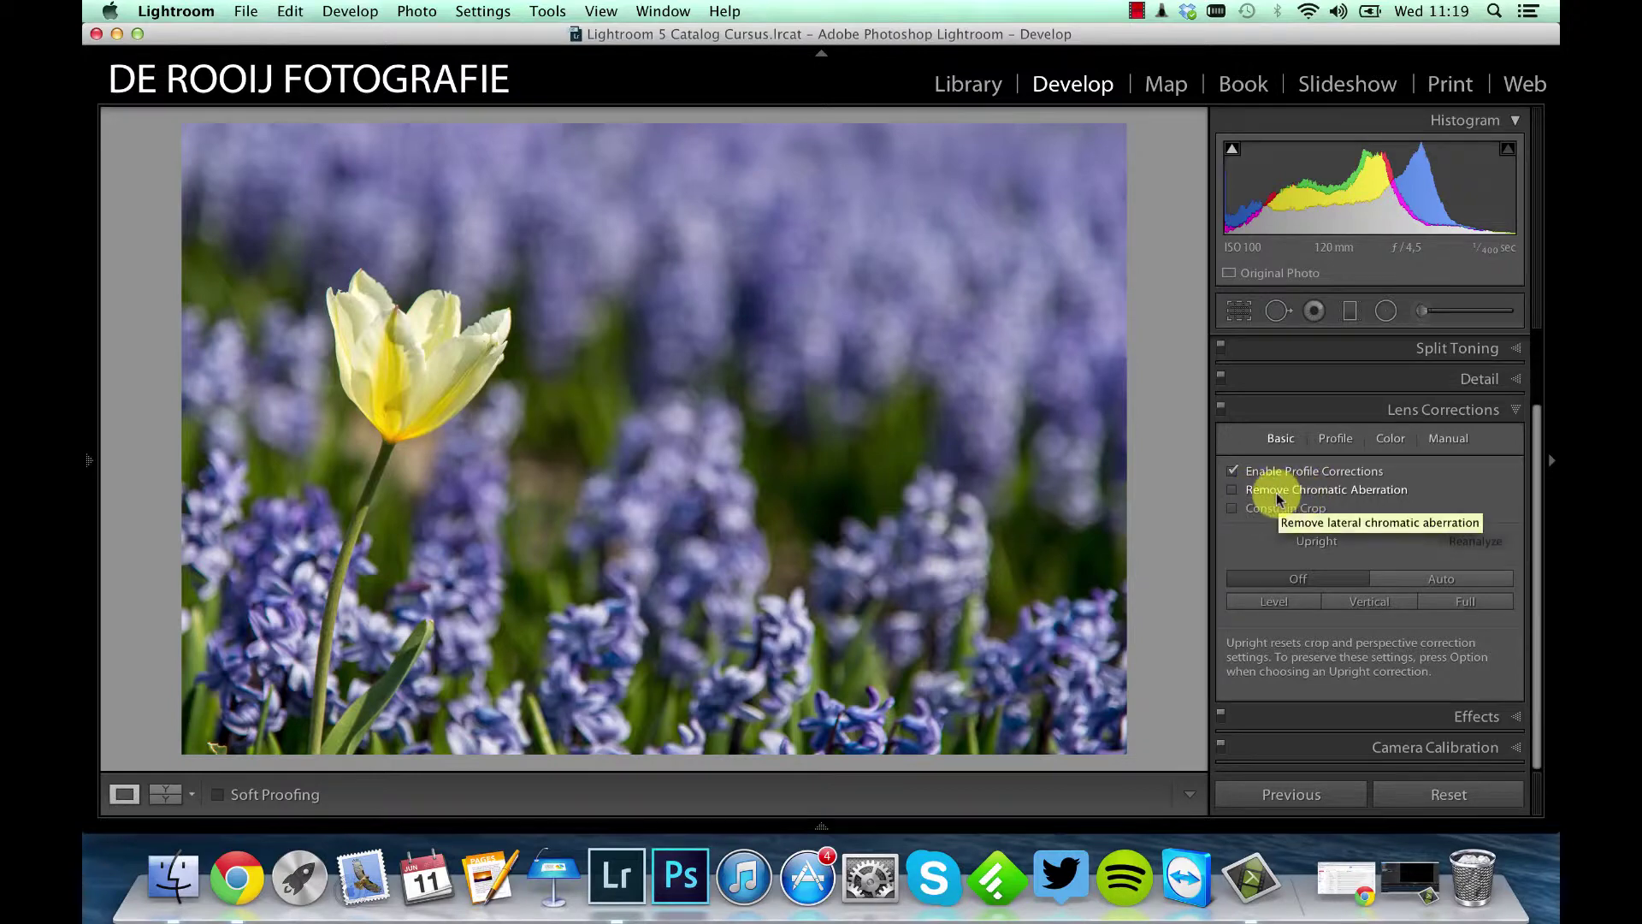
left_click(1276, 496)
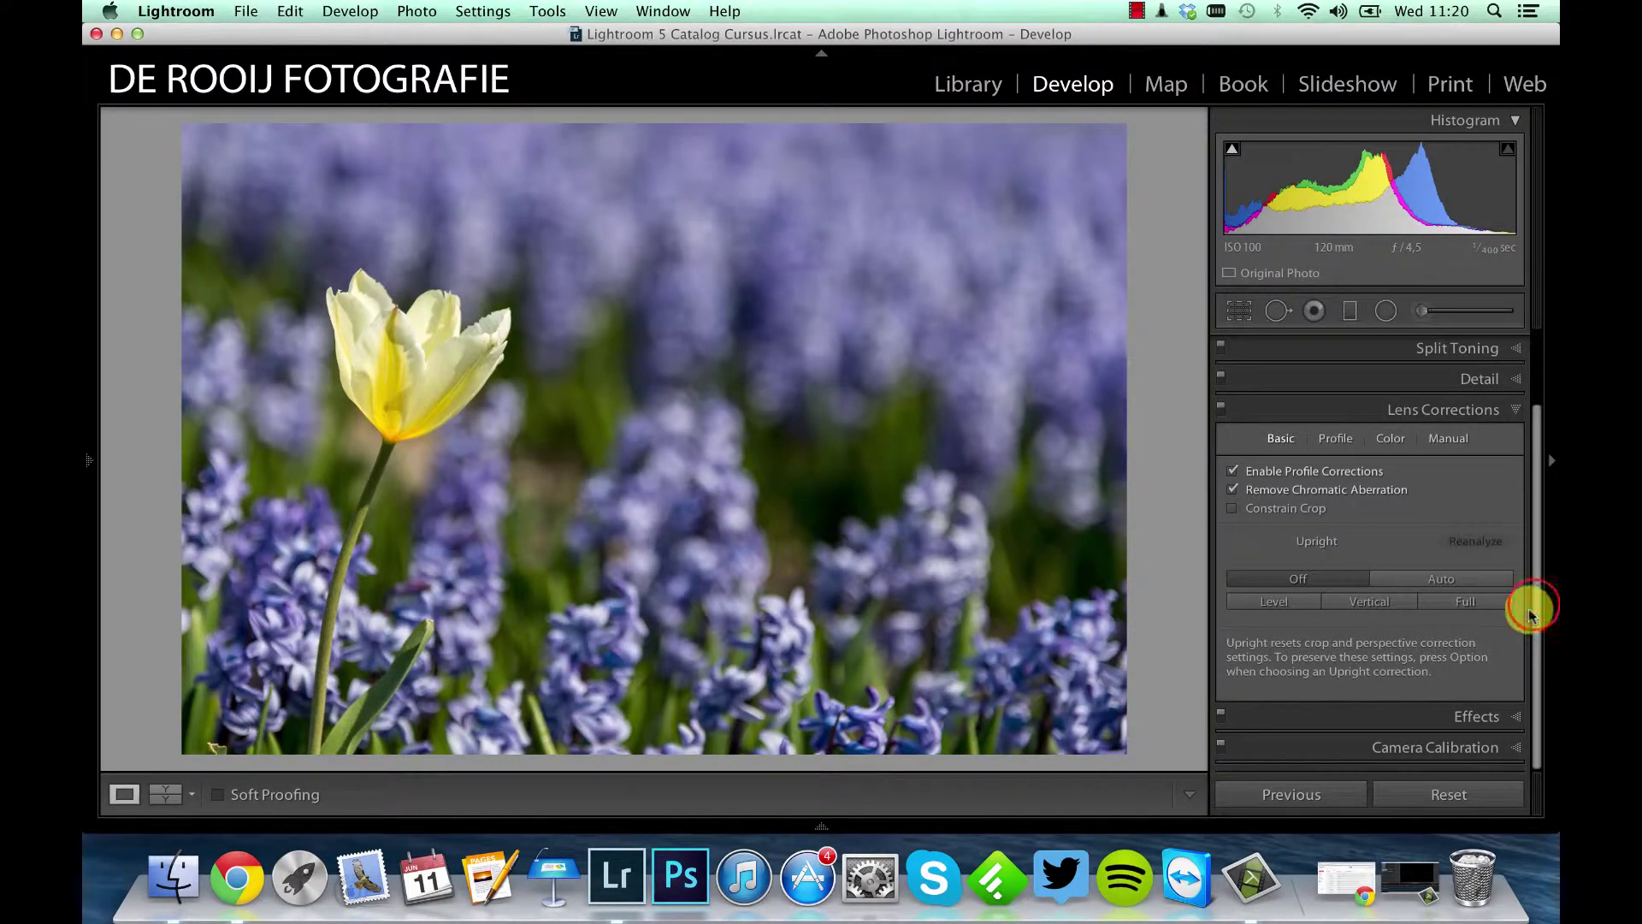
- Choose the Radial Filter tool, its new mask set to Exposure 0.62 and Feather 50
left_click_drag(1531, 614, 1537, 487)
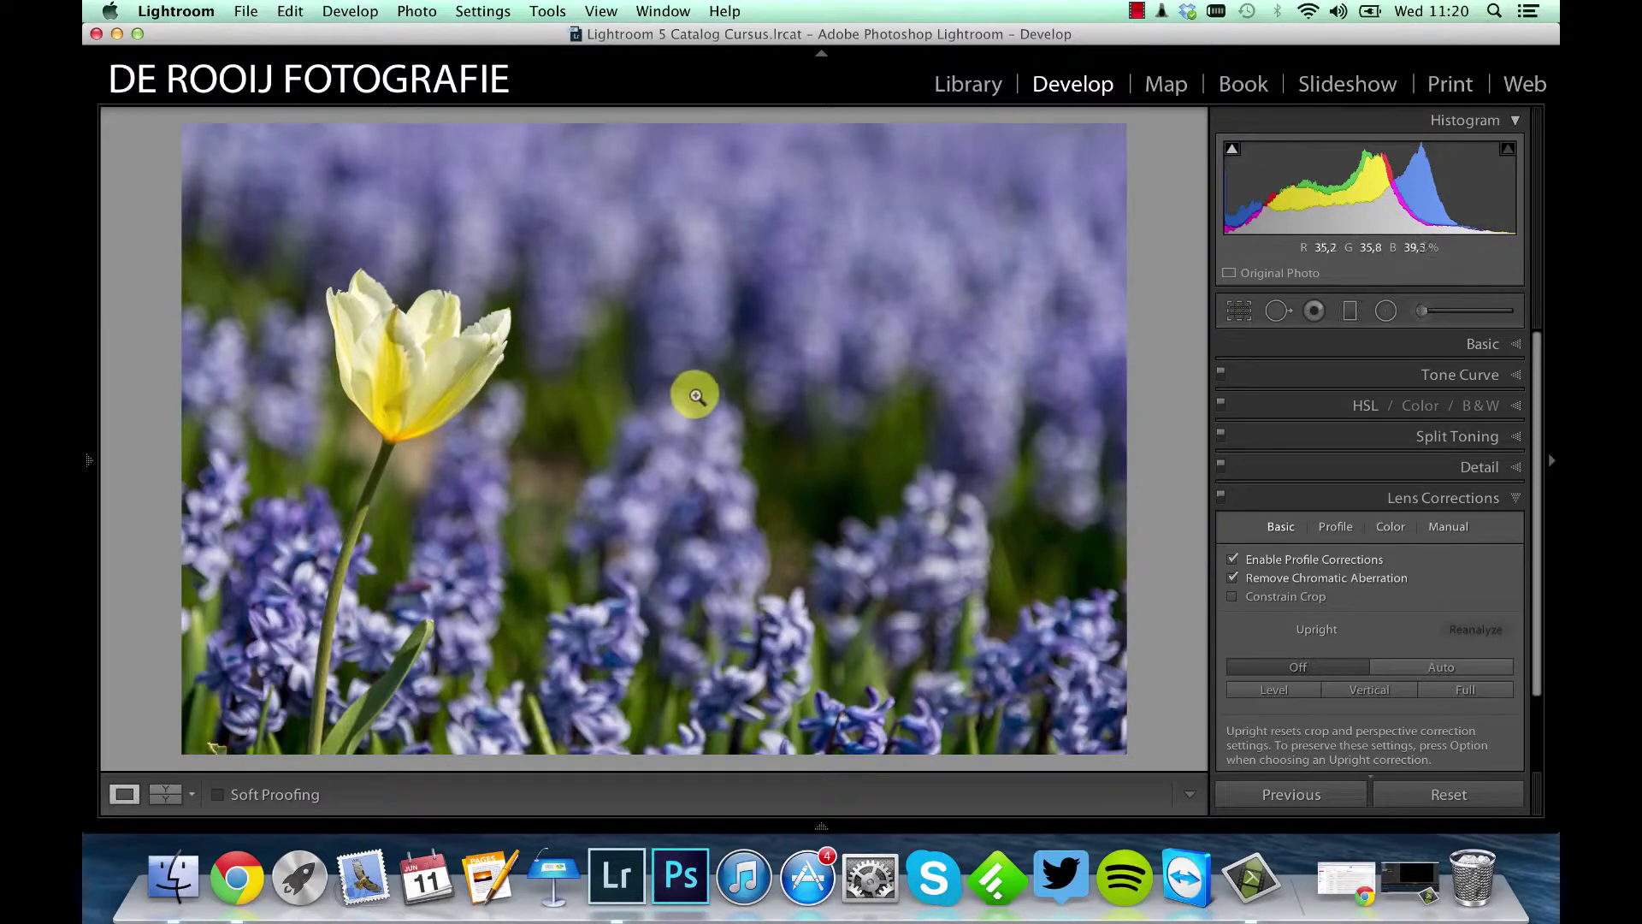
left_click(1385, 310)
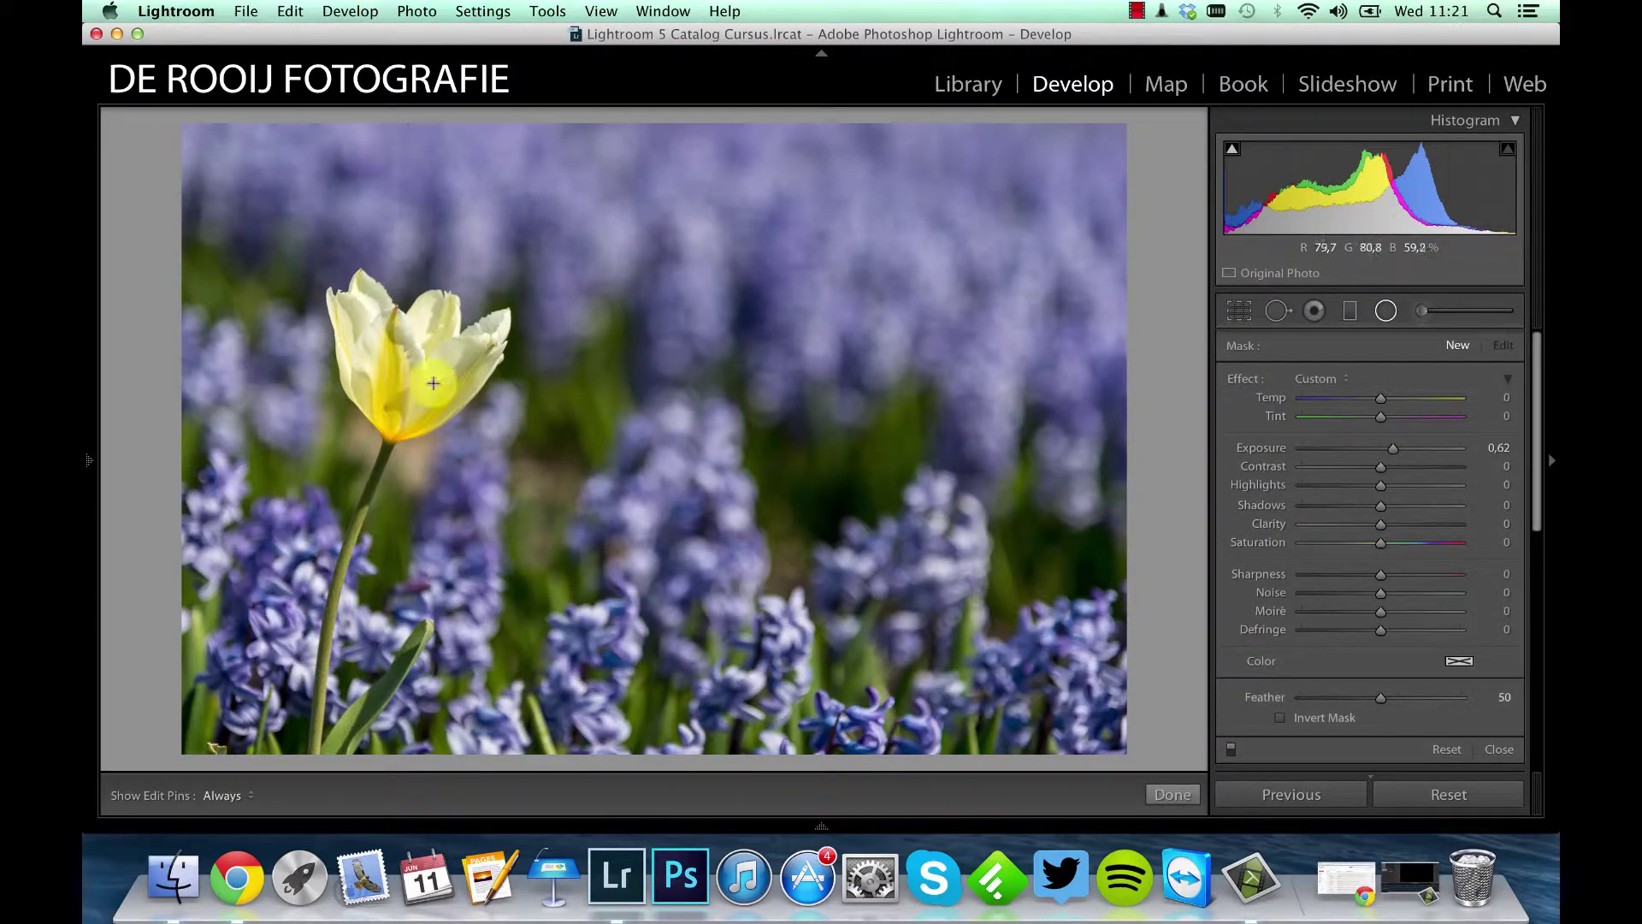
- Draw an inverted radial filter centred on the tulip bloom at Exposure 0.23, toggling it off and on to compare
left_click(259, 249)
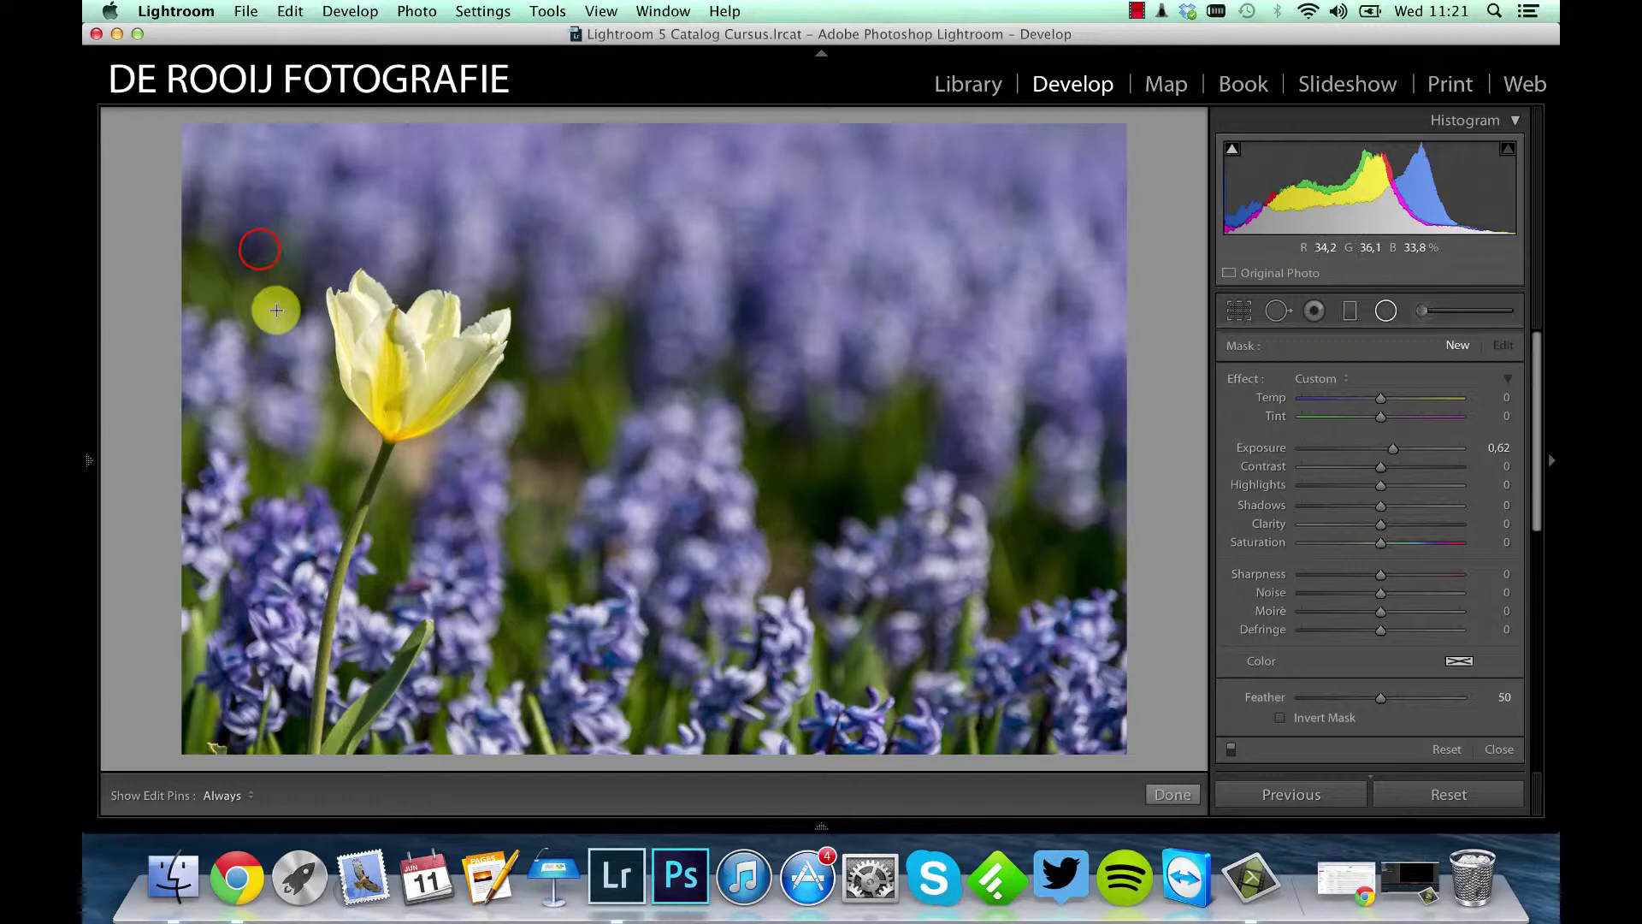
left_click_drag(259, 249, 451, 535)
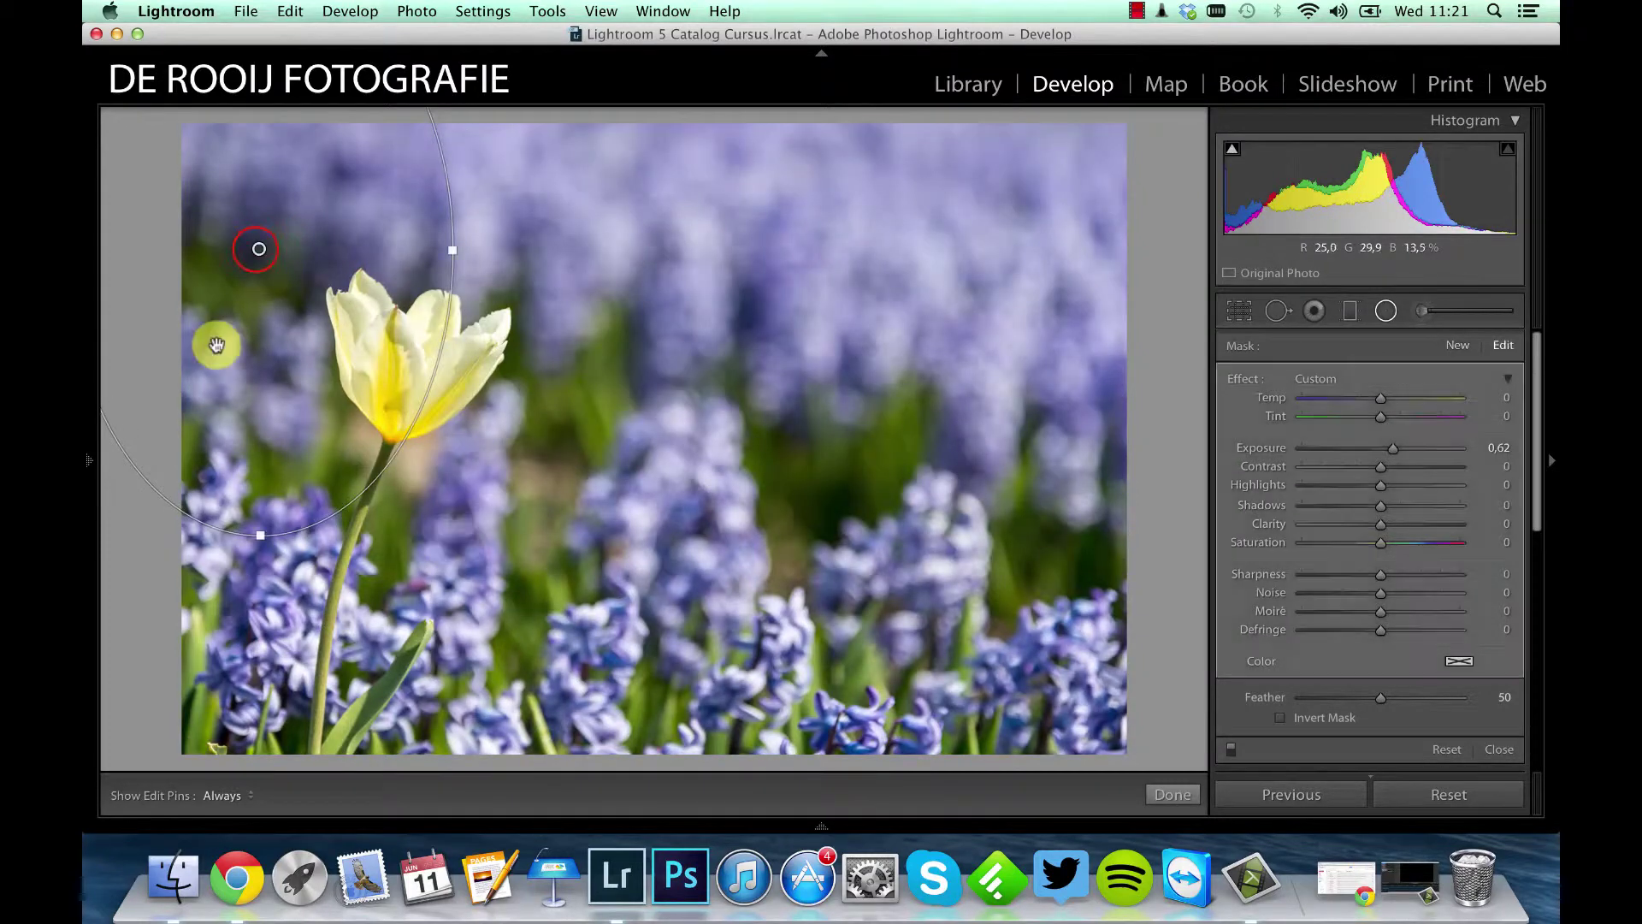
left_click_drag(257, 251, 398, 466)
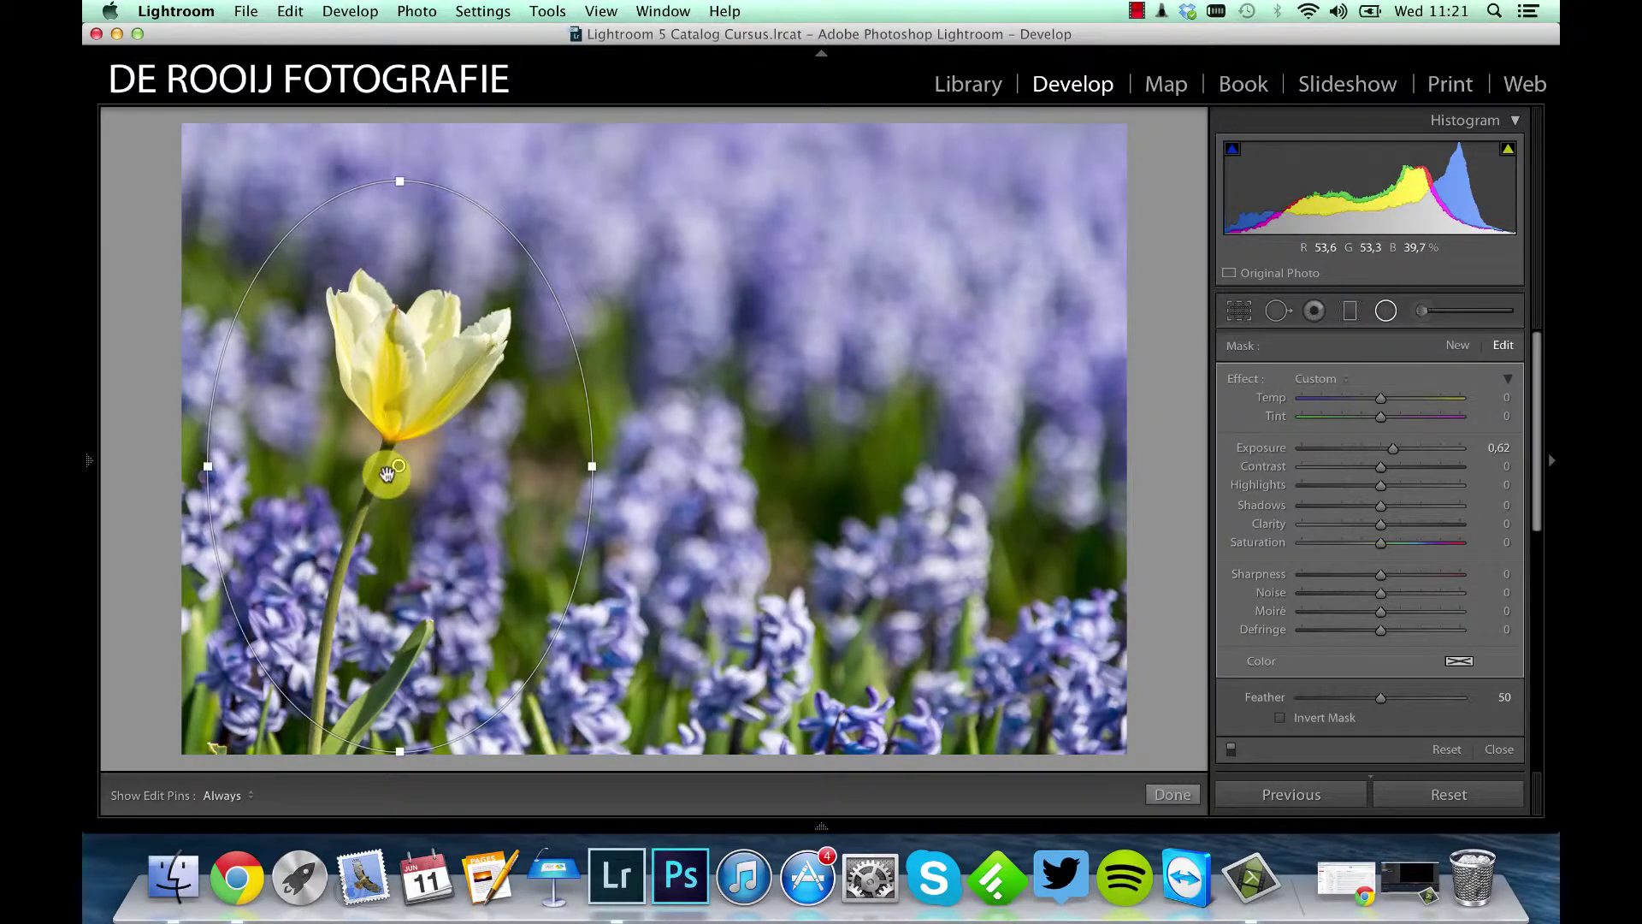
left_click(1316, 720)
left_click_drag(398, 465, 422, 426)
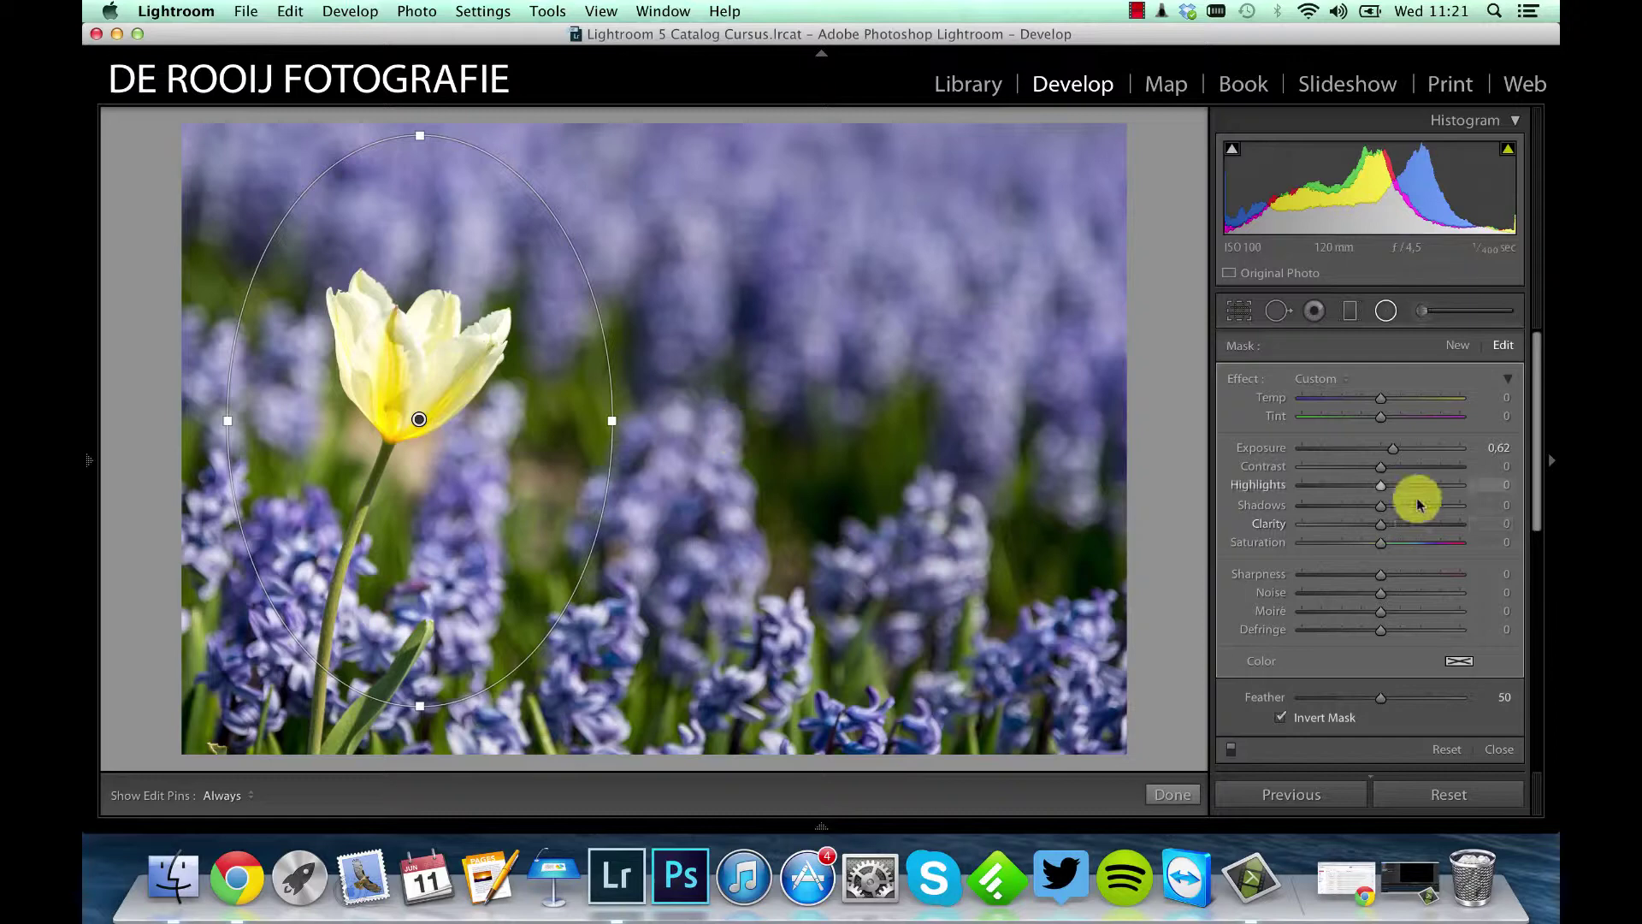
left_click(1395, 450)
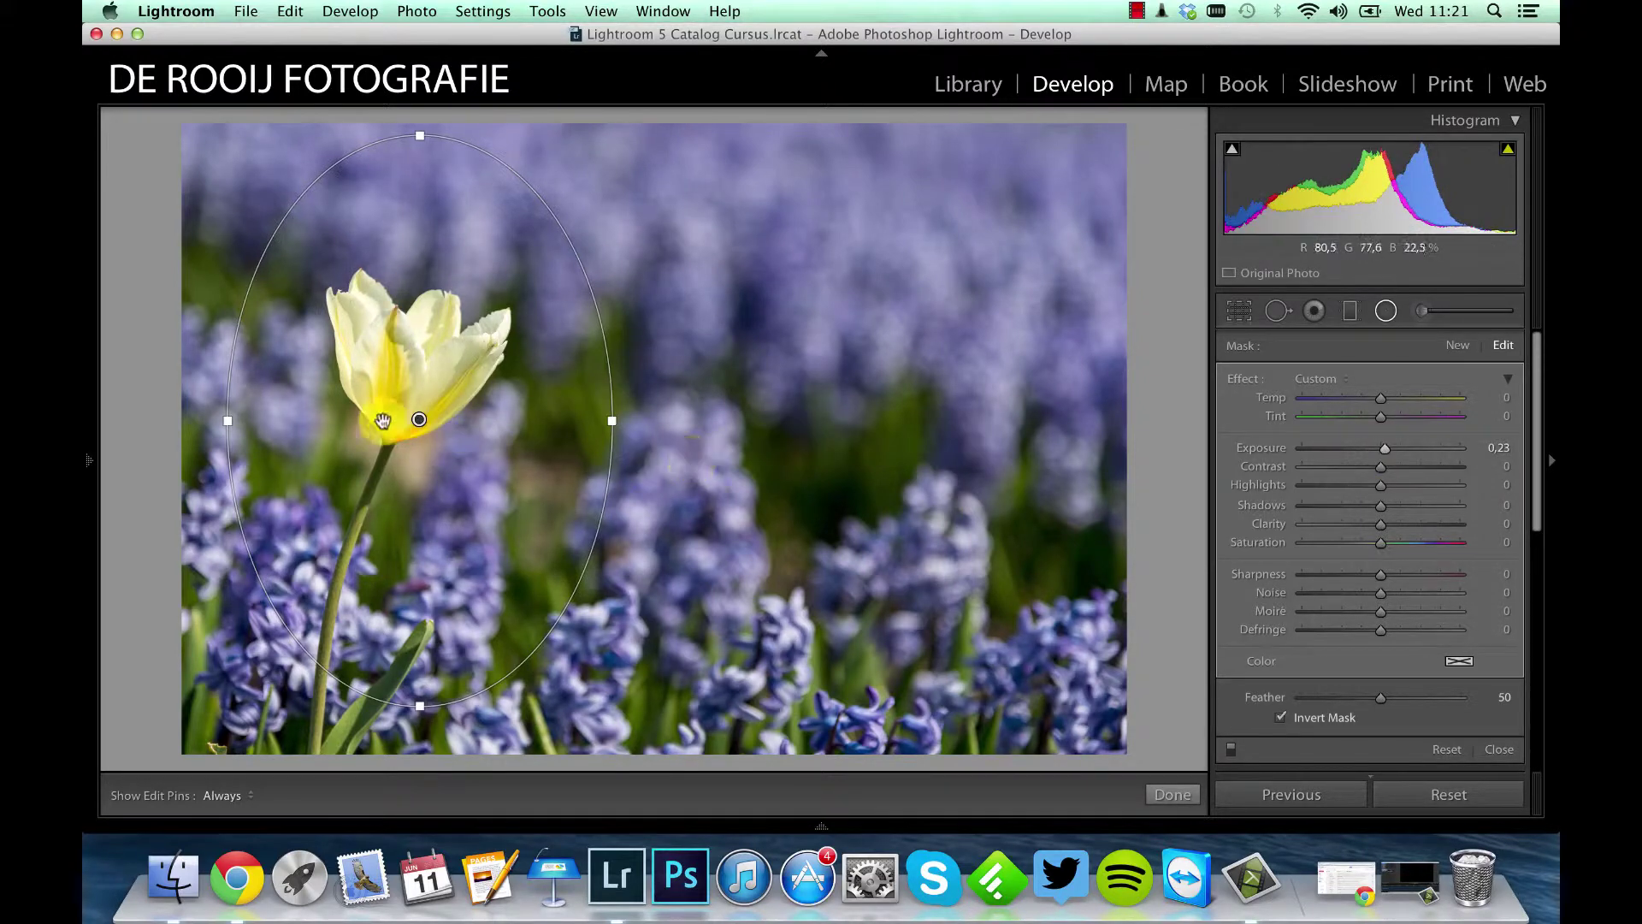
left_click(1231, 750)
left_click(1231, 753)
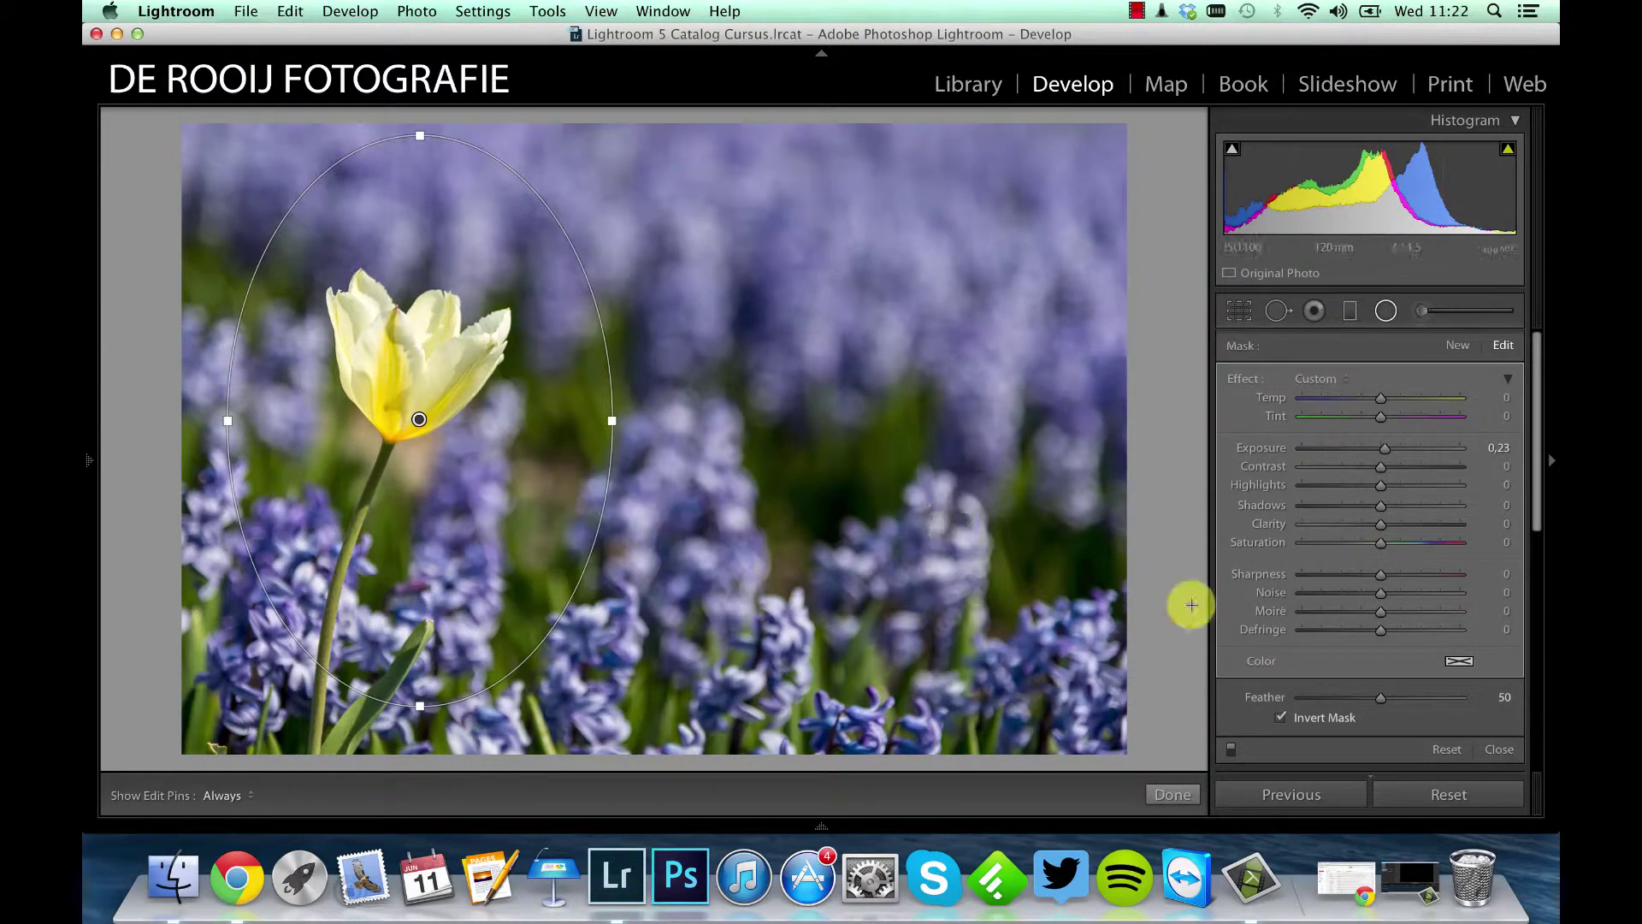
- Try the filter's Clarity at 100 and -100, then settle it at 15
left_click(1382, 526)
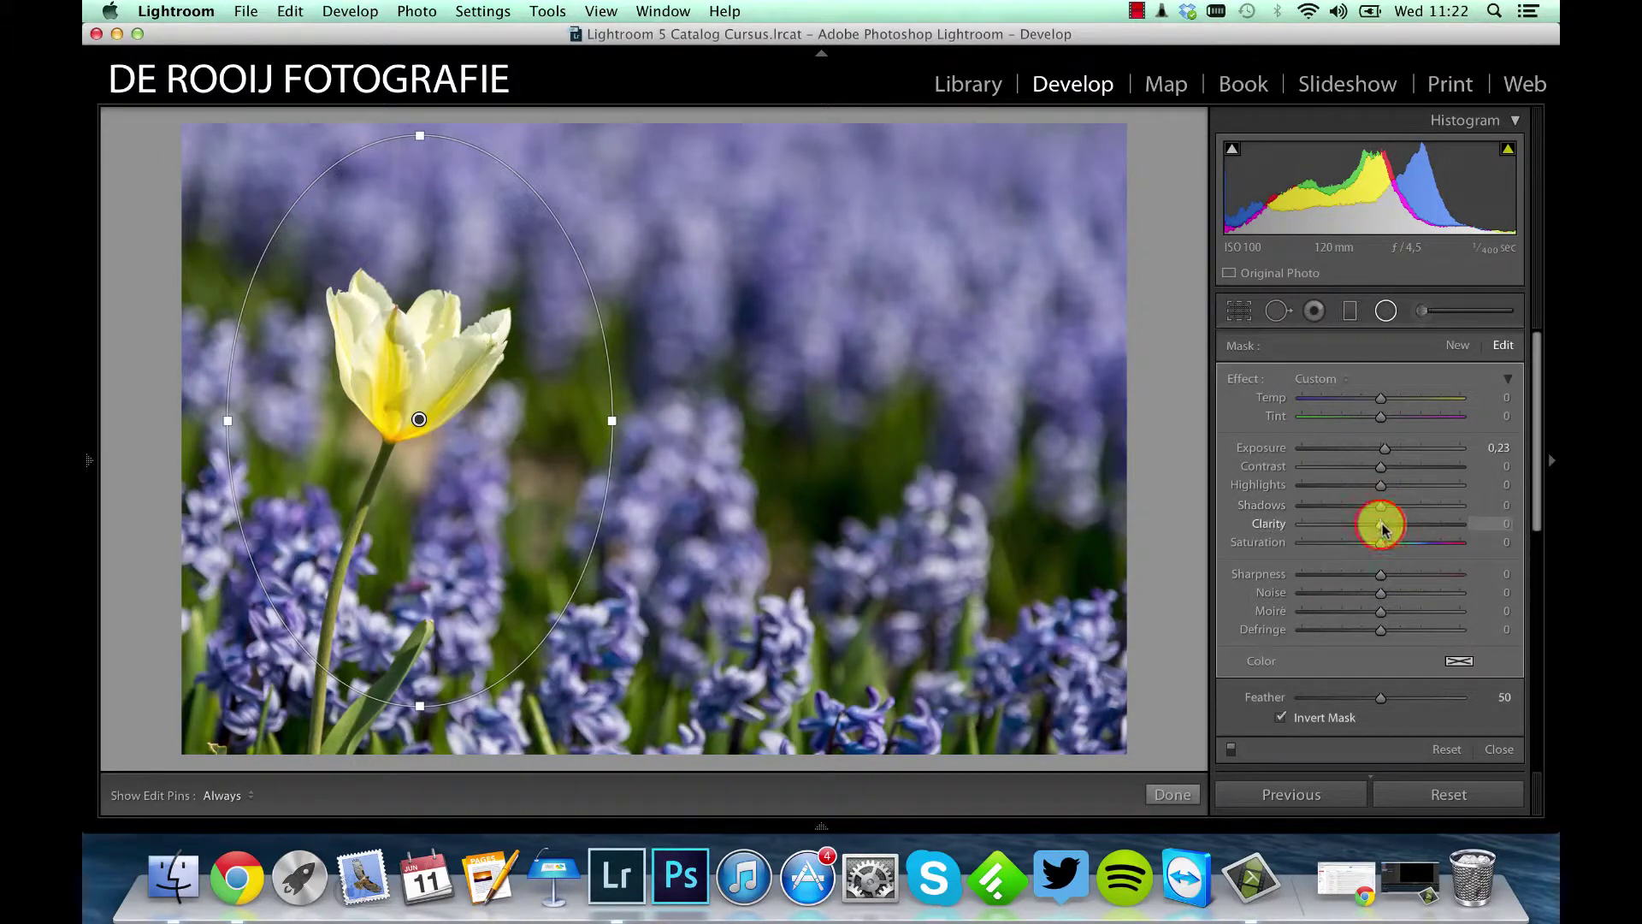
left_click_drag(1381, 526, 1478, 533)
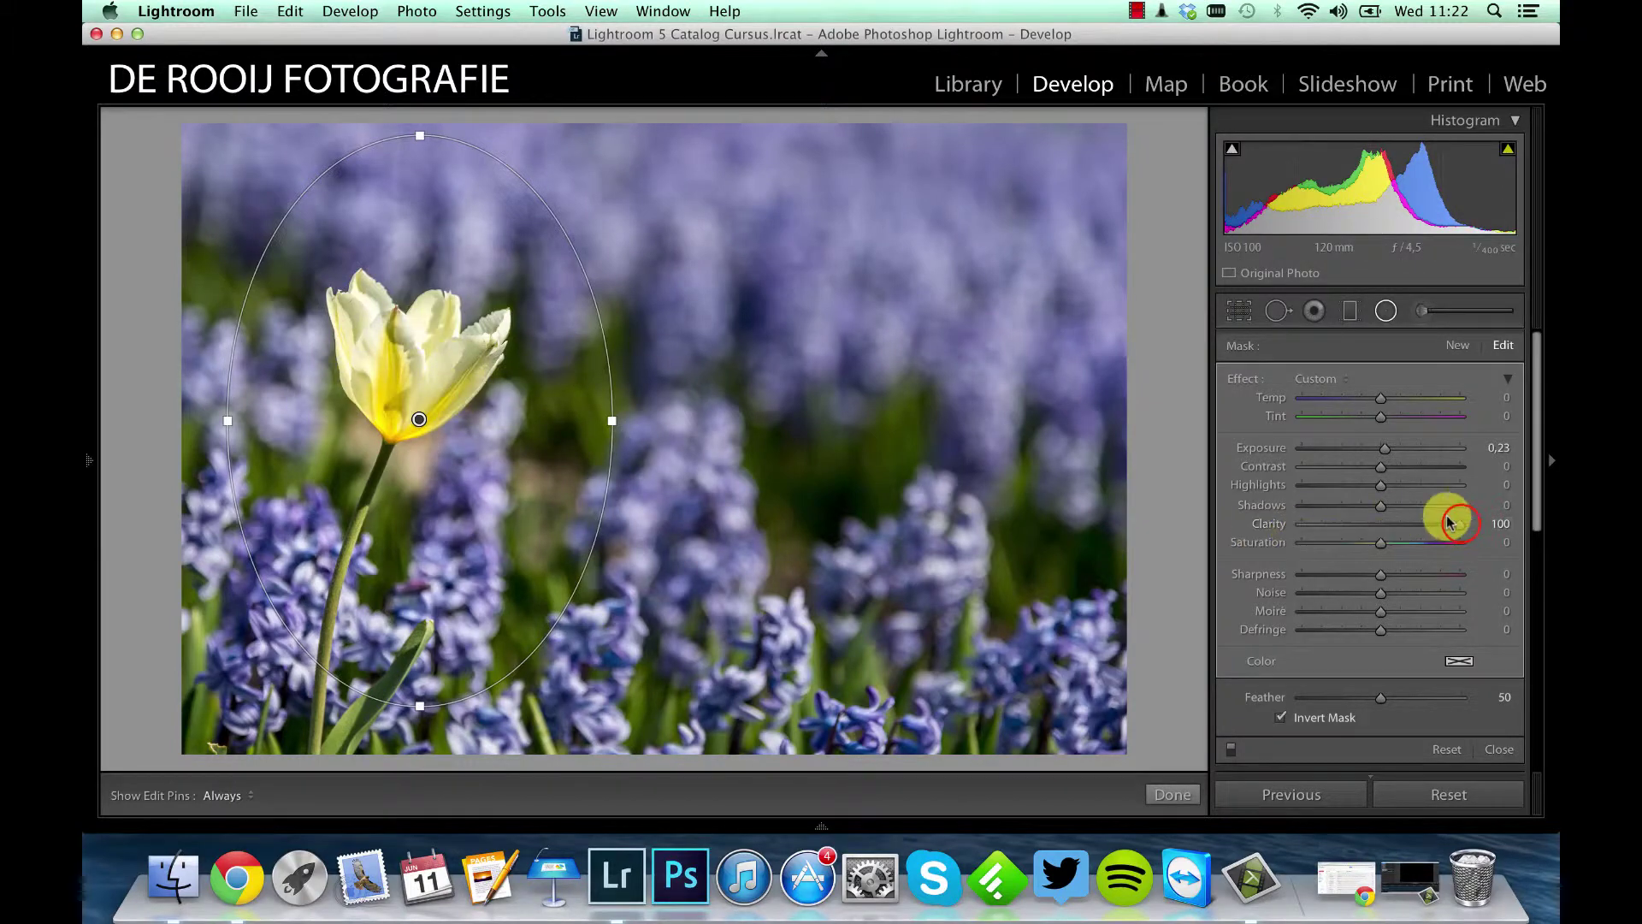
left_click_drag(1460, 525, 1293, 520)
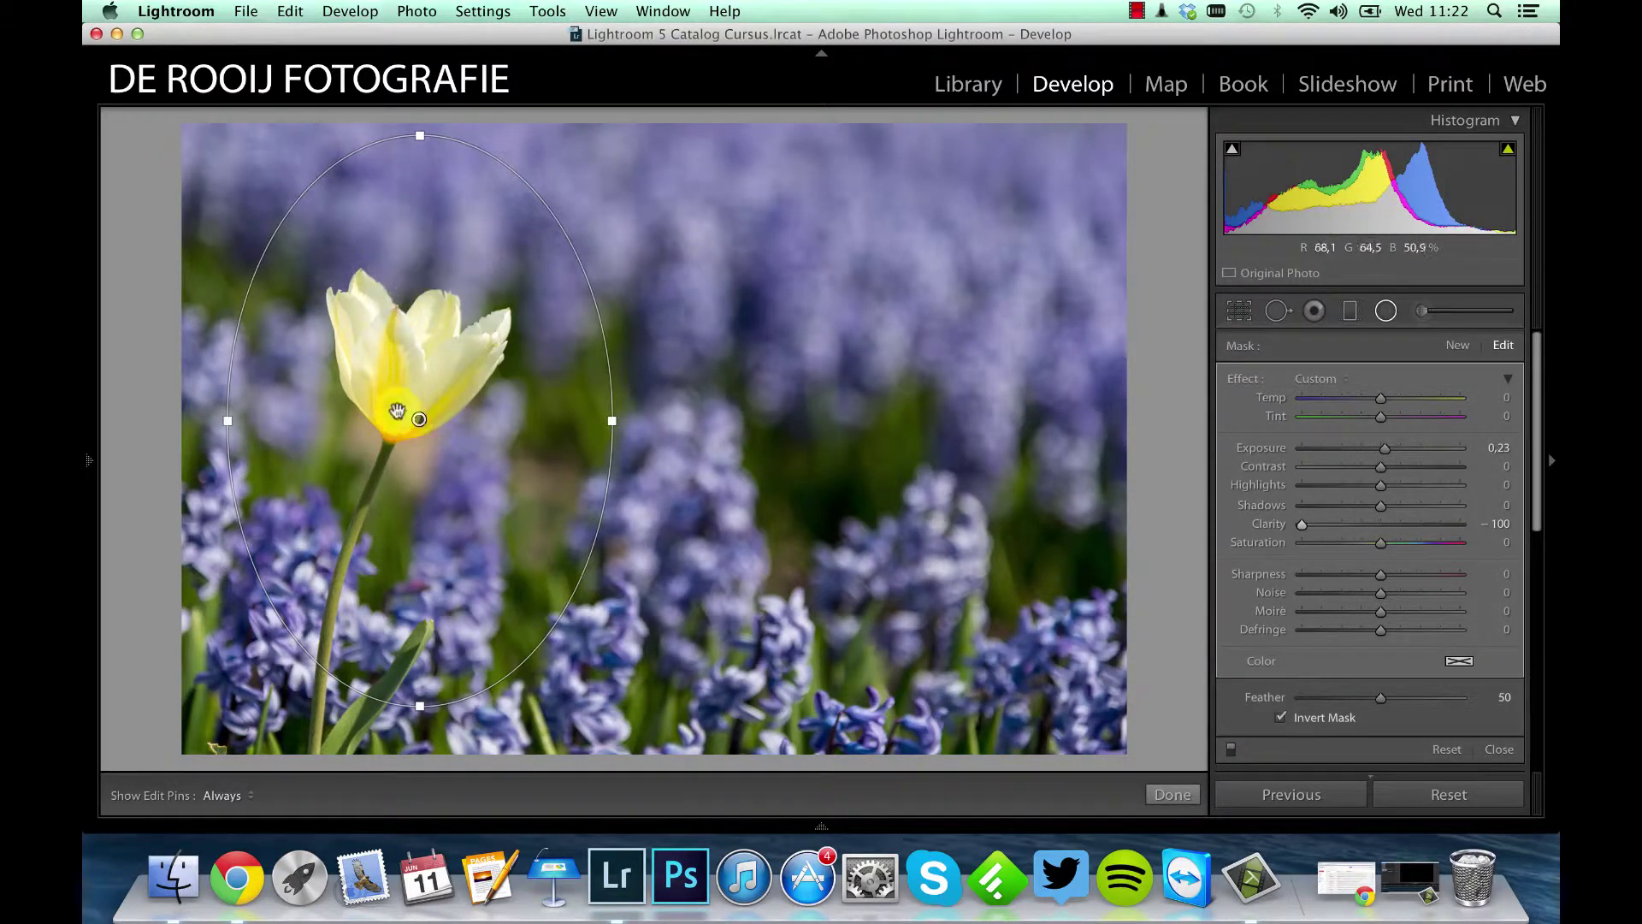
left_click_drag(1307, 524, 1403, 530)
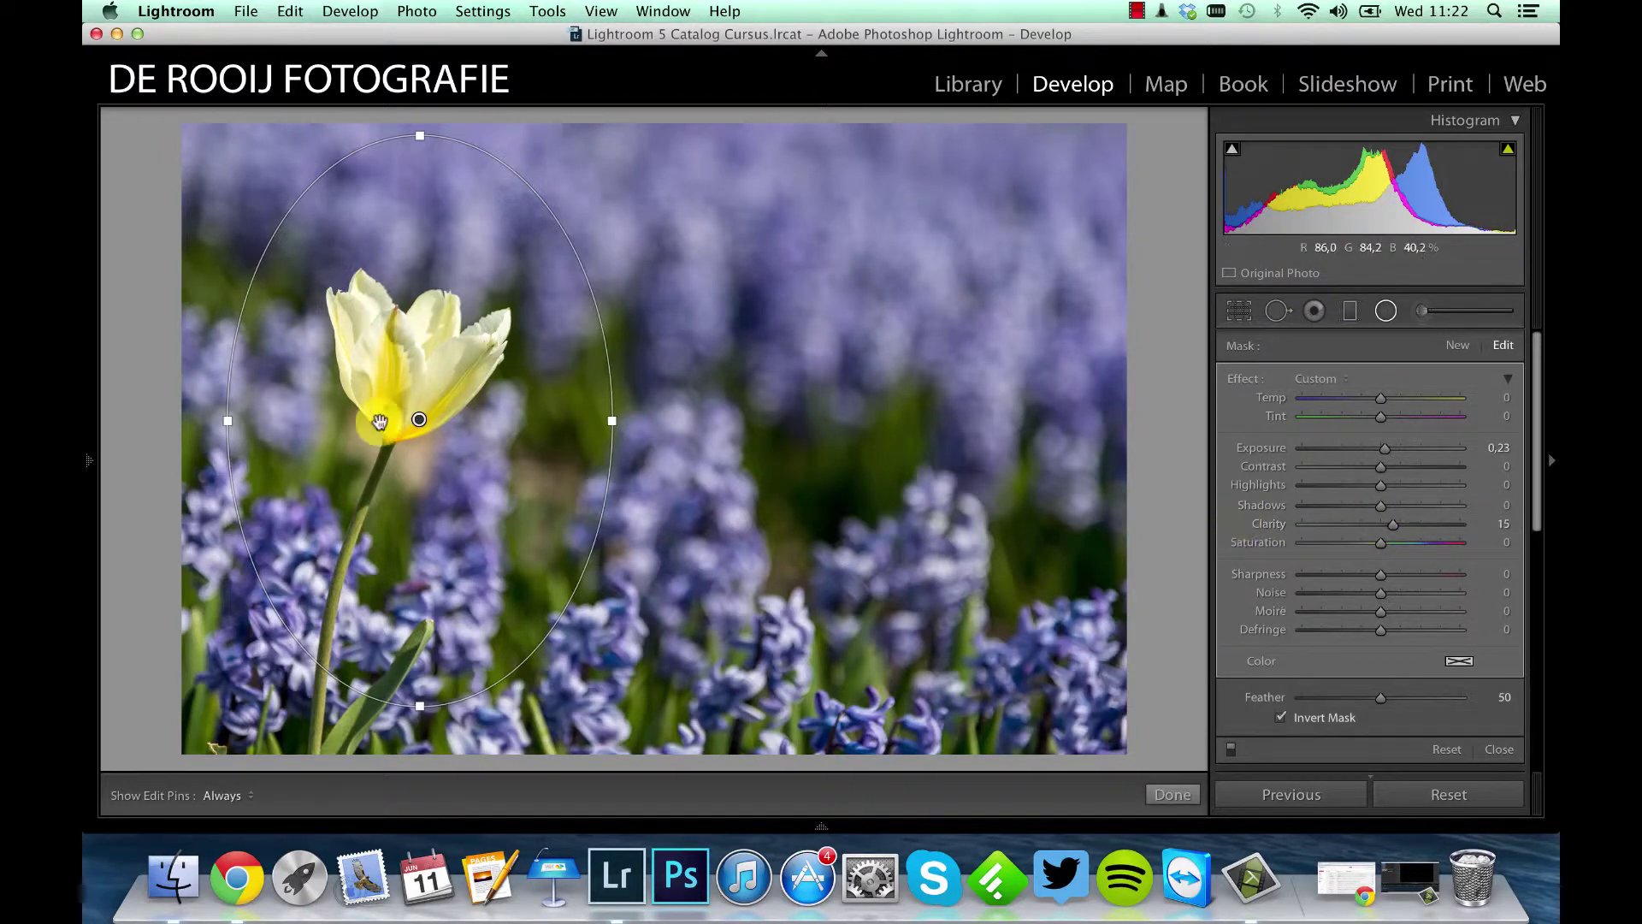
- Close the radial filter and set up a reset Adjustment Brush with Clarity -41
left_click(1183, 796)
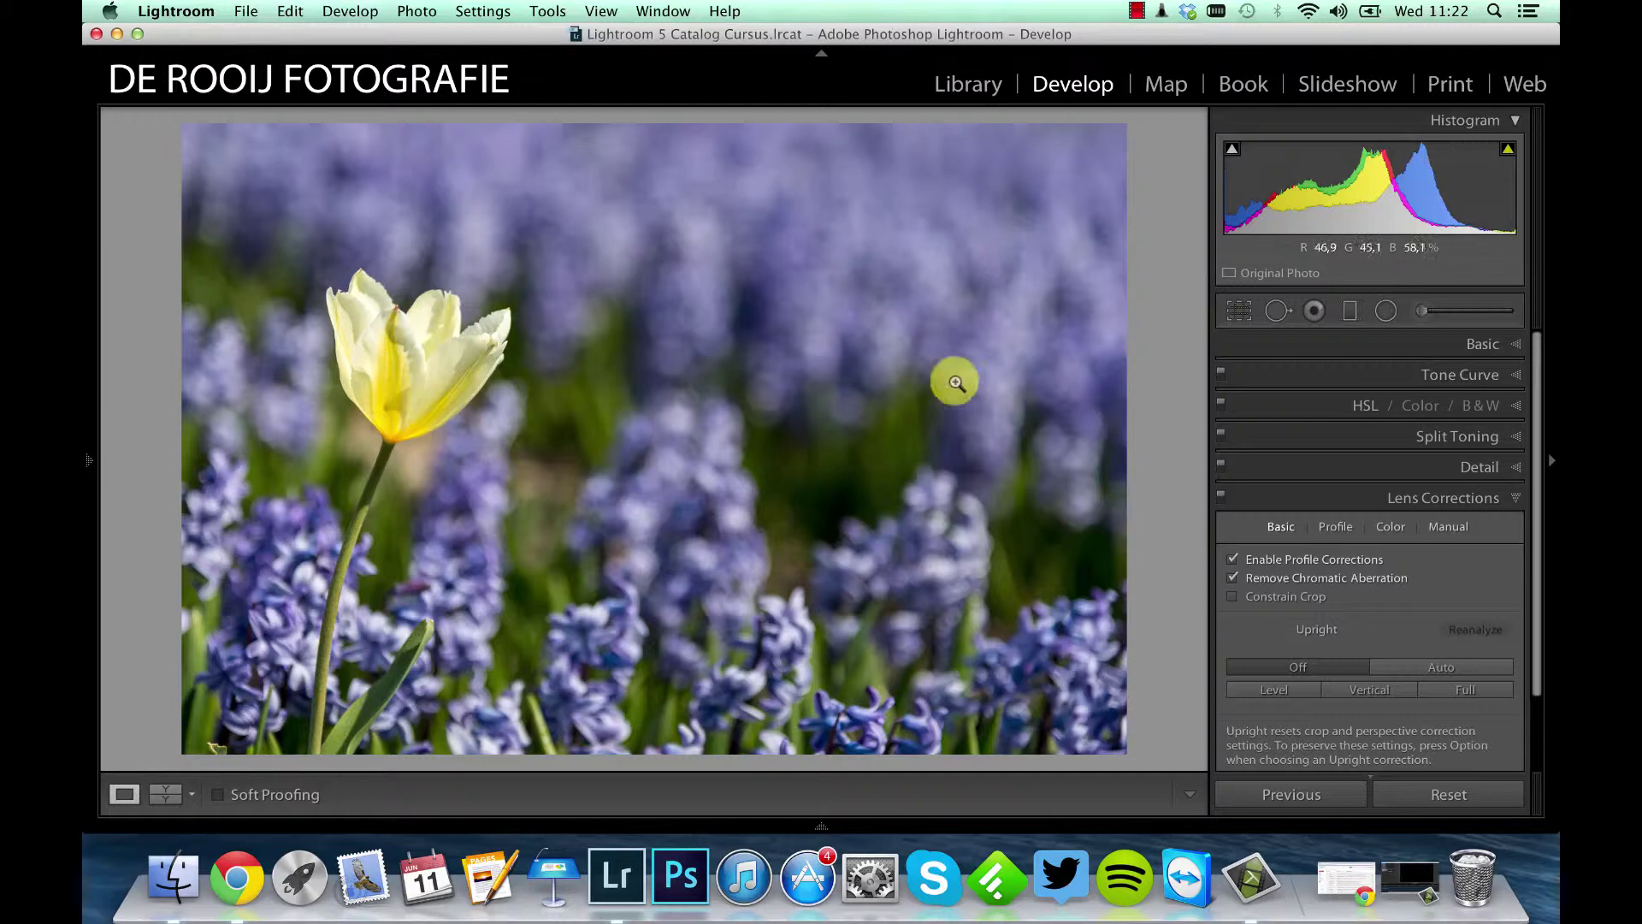
left_click(1431, 318)
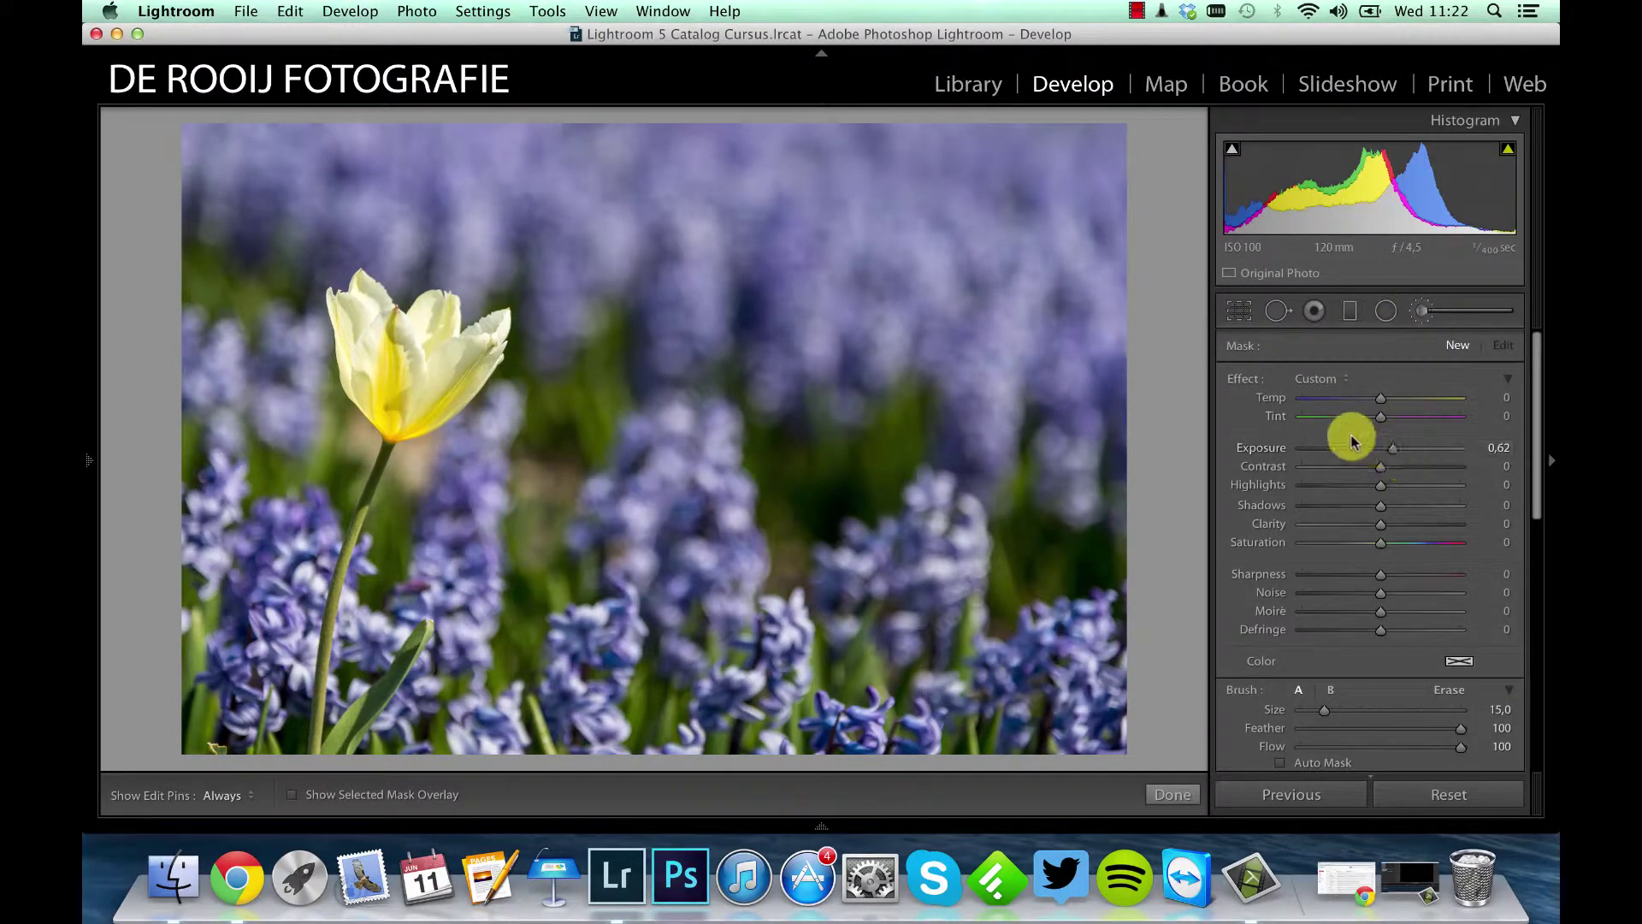
left_click(1245, 383, "alt")
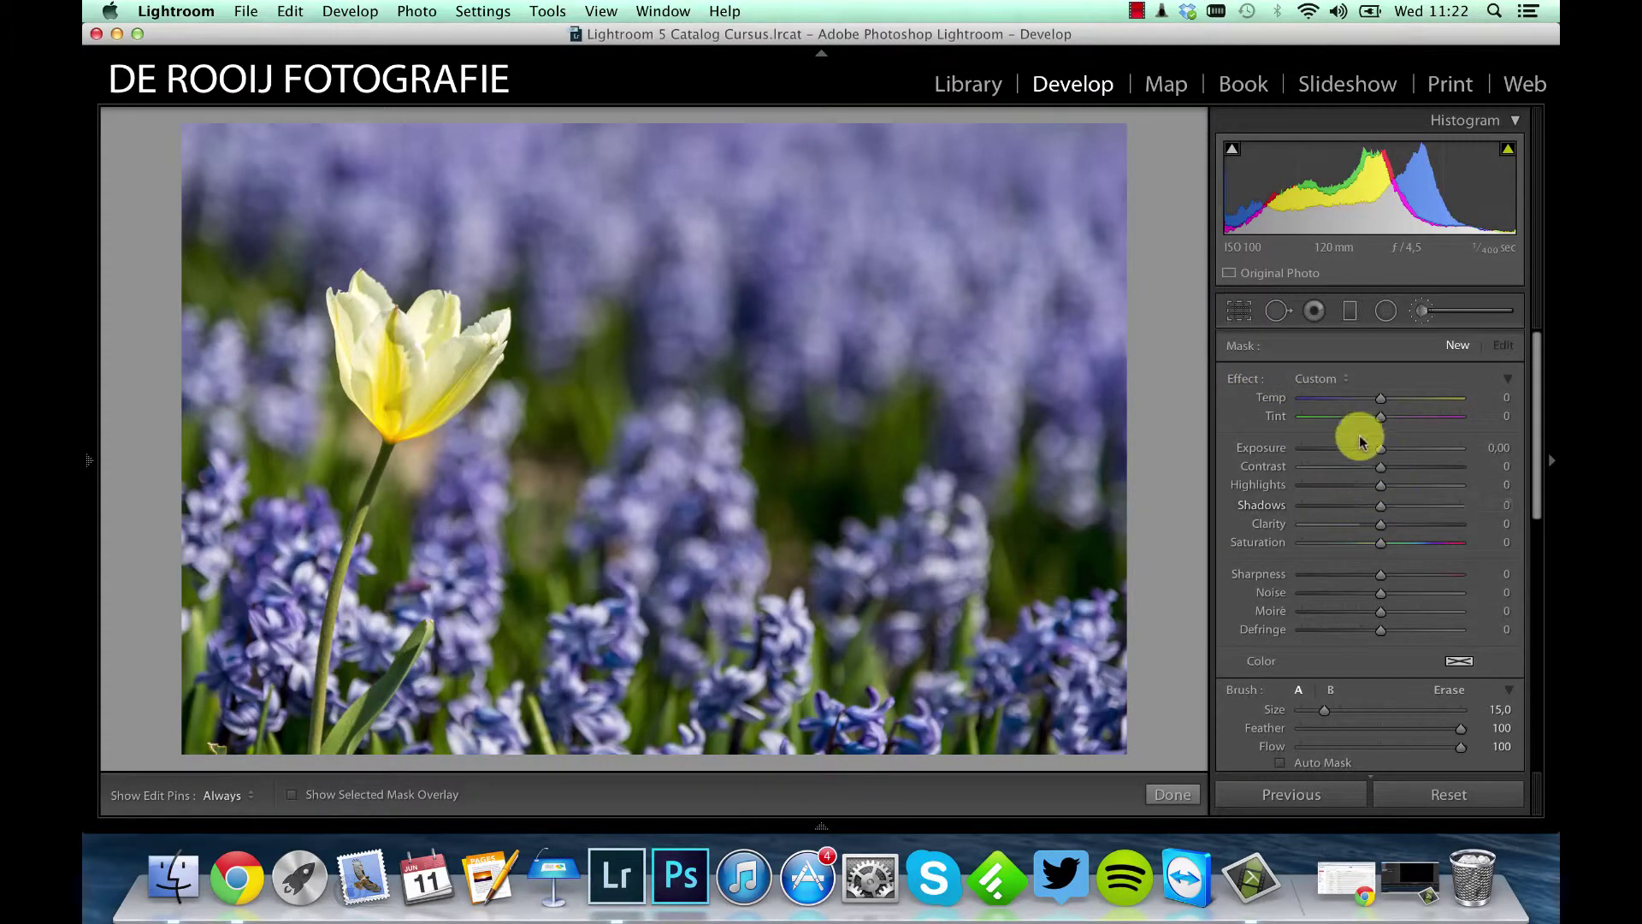
left_click(1383, 531)
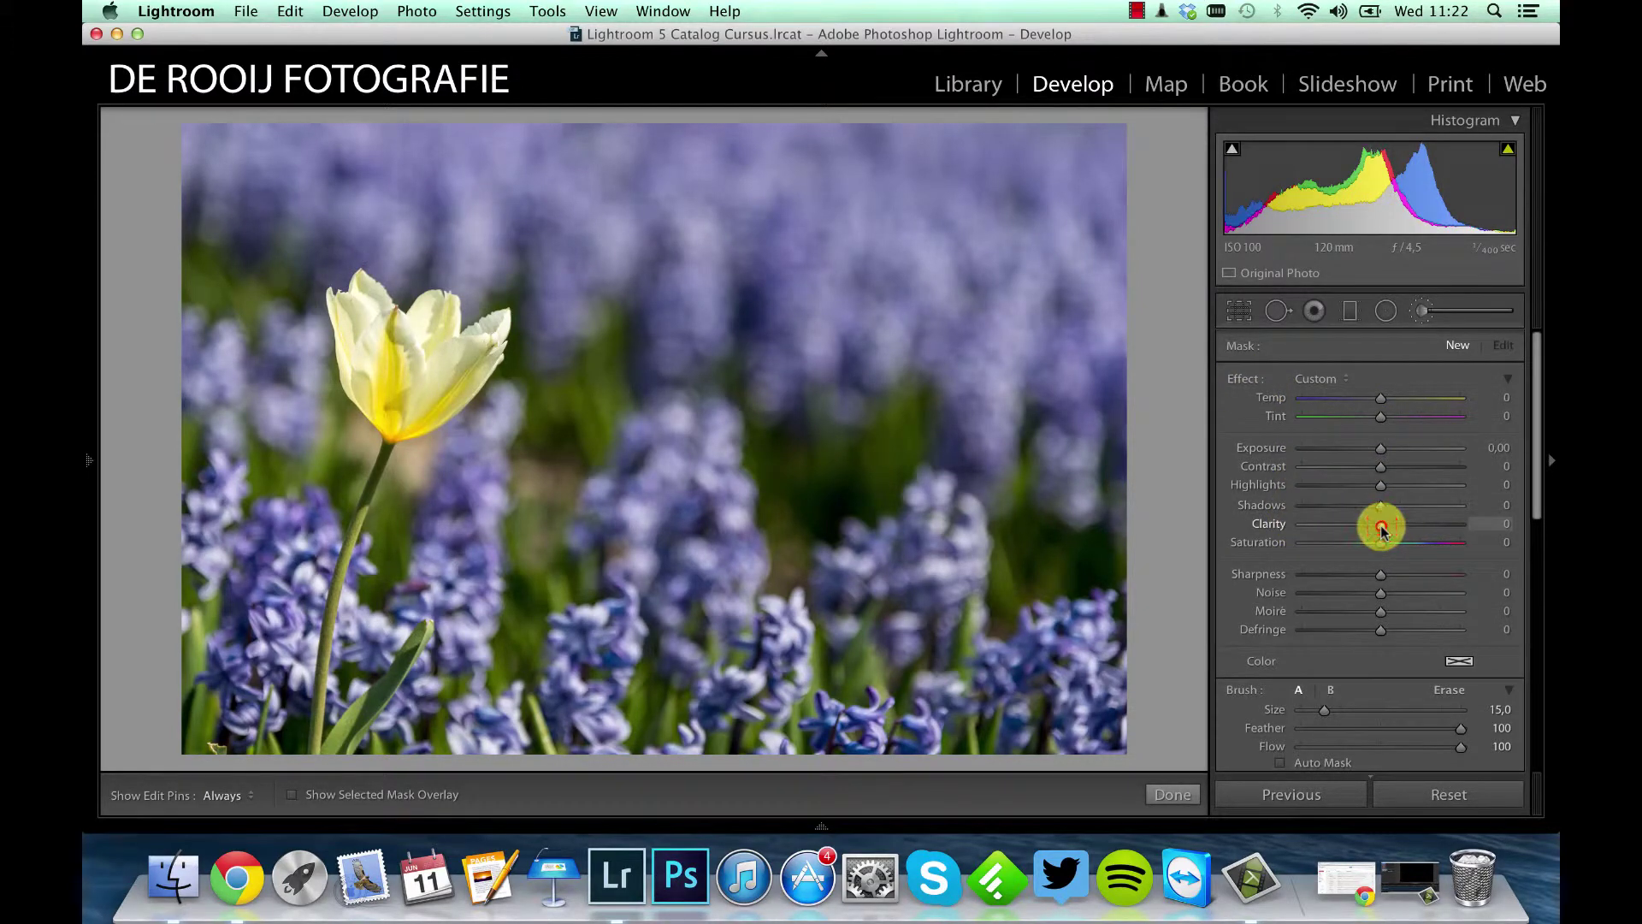
left_click_drag(1383, 530, 1348, 524)
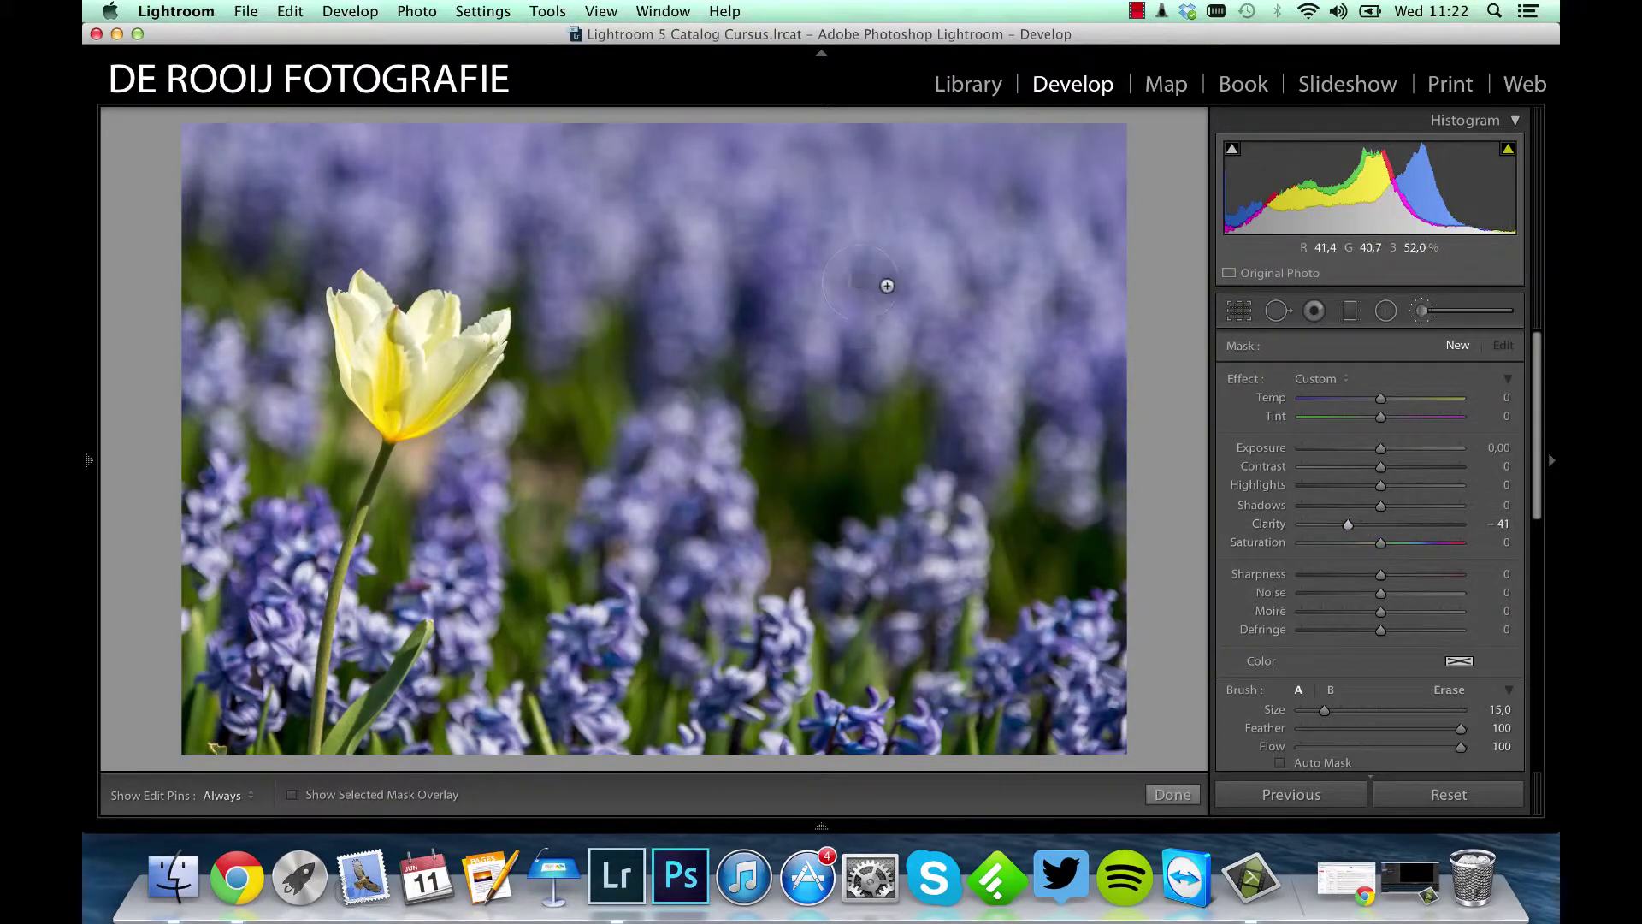
- Paint the Clarity -41 brush (size 23) over the hyacinth background with pins hidden
left_click(685, 150)
key("h")
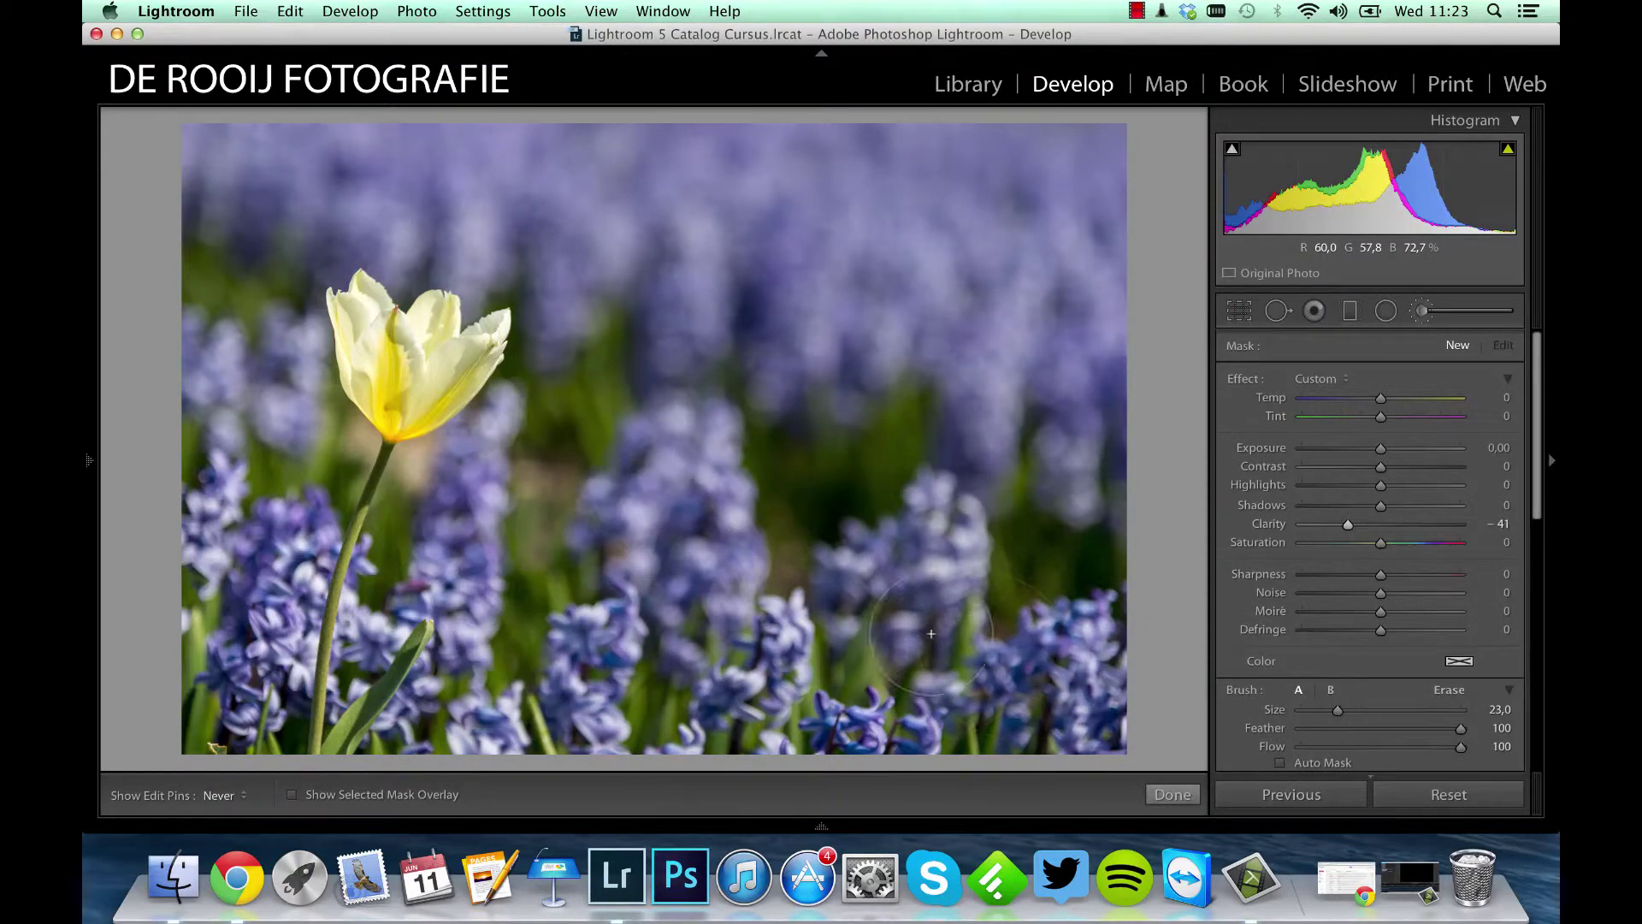
left_click(215, 448)
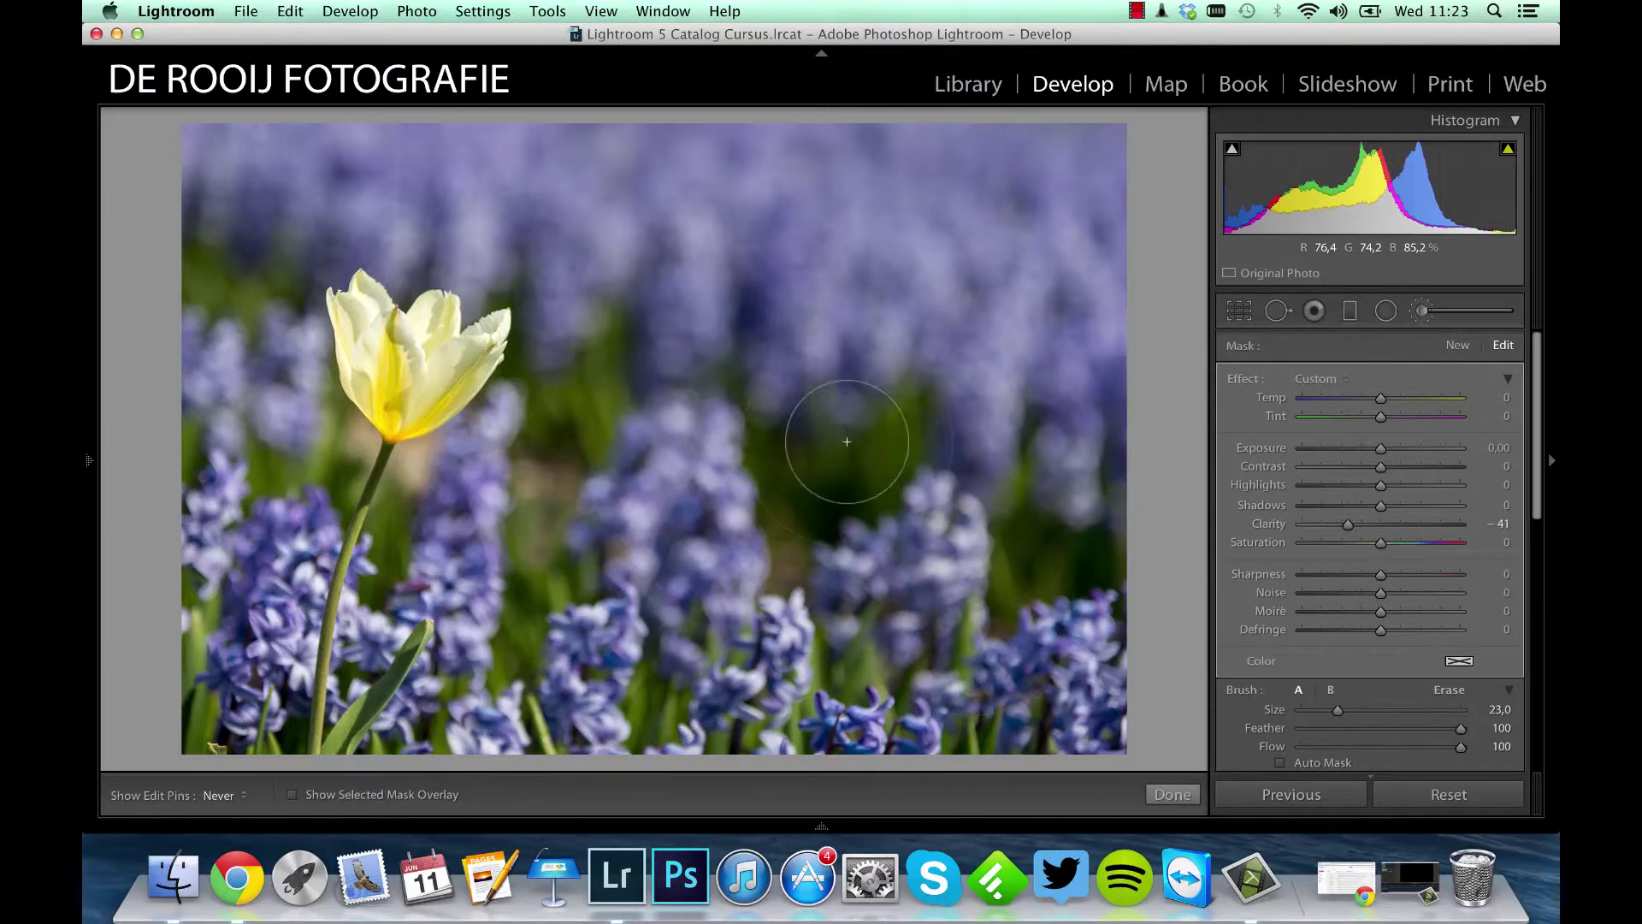
- Ease the background brush's Clarity to -34, check its pin mask, and close the brush
key("h")
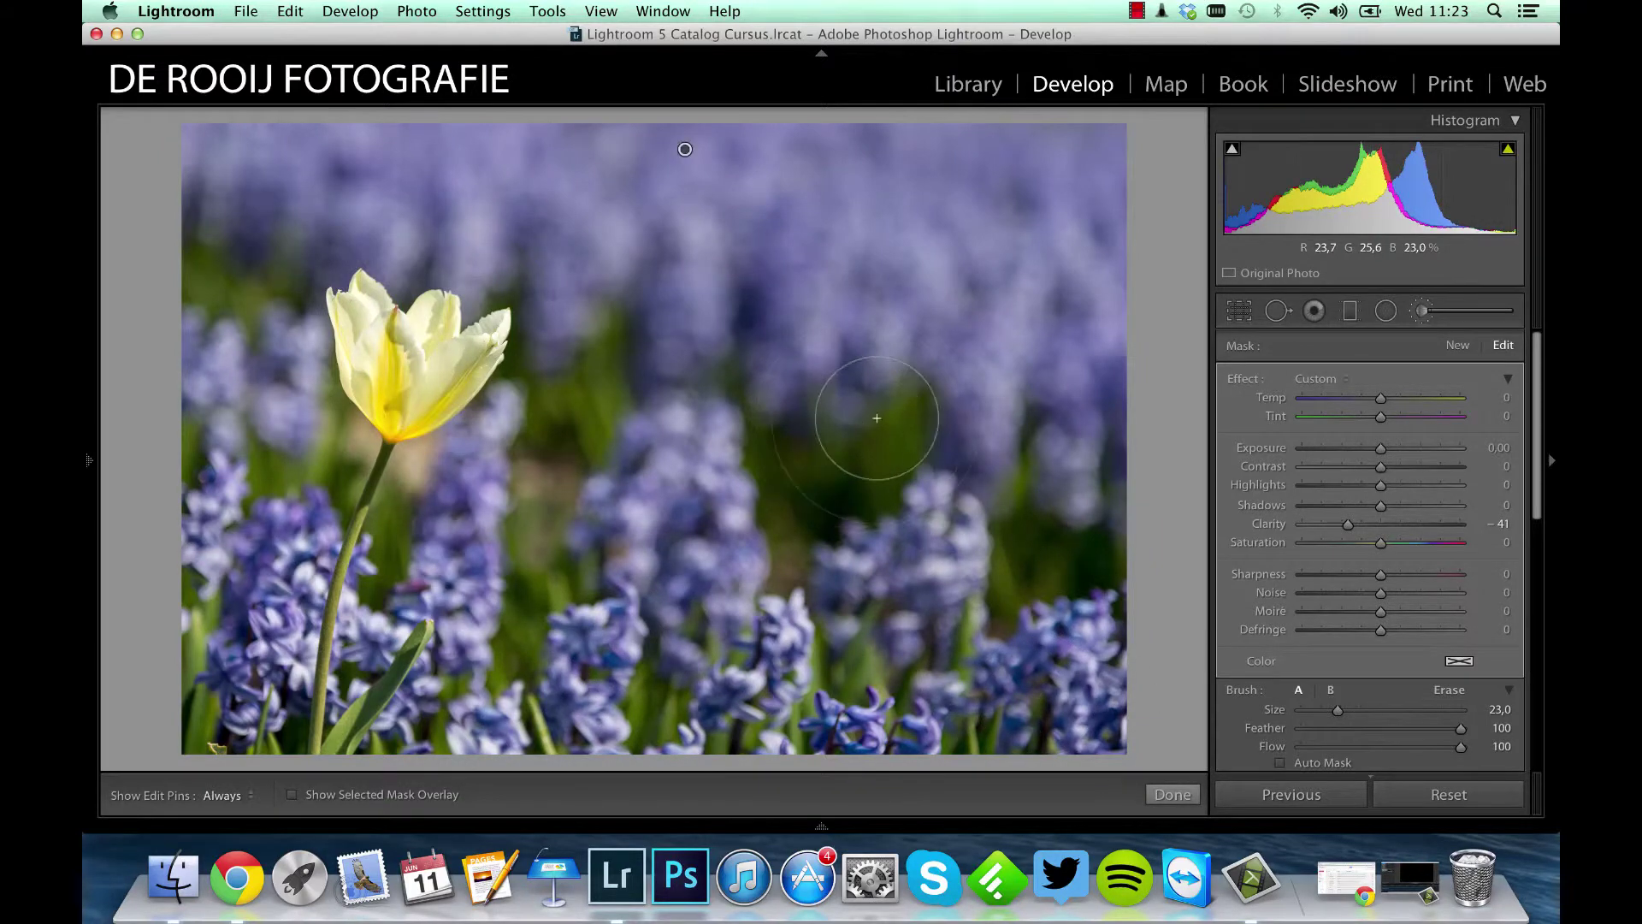
left_click(1348, 525)
mouse_move(1349, 529)
left_mouse_down()
mouse_move(1379, 534)
mouse_move(1332, 531)
mouse_move(1354, 527)
left_mouse_up()
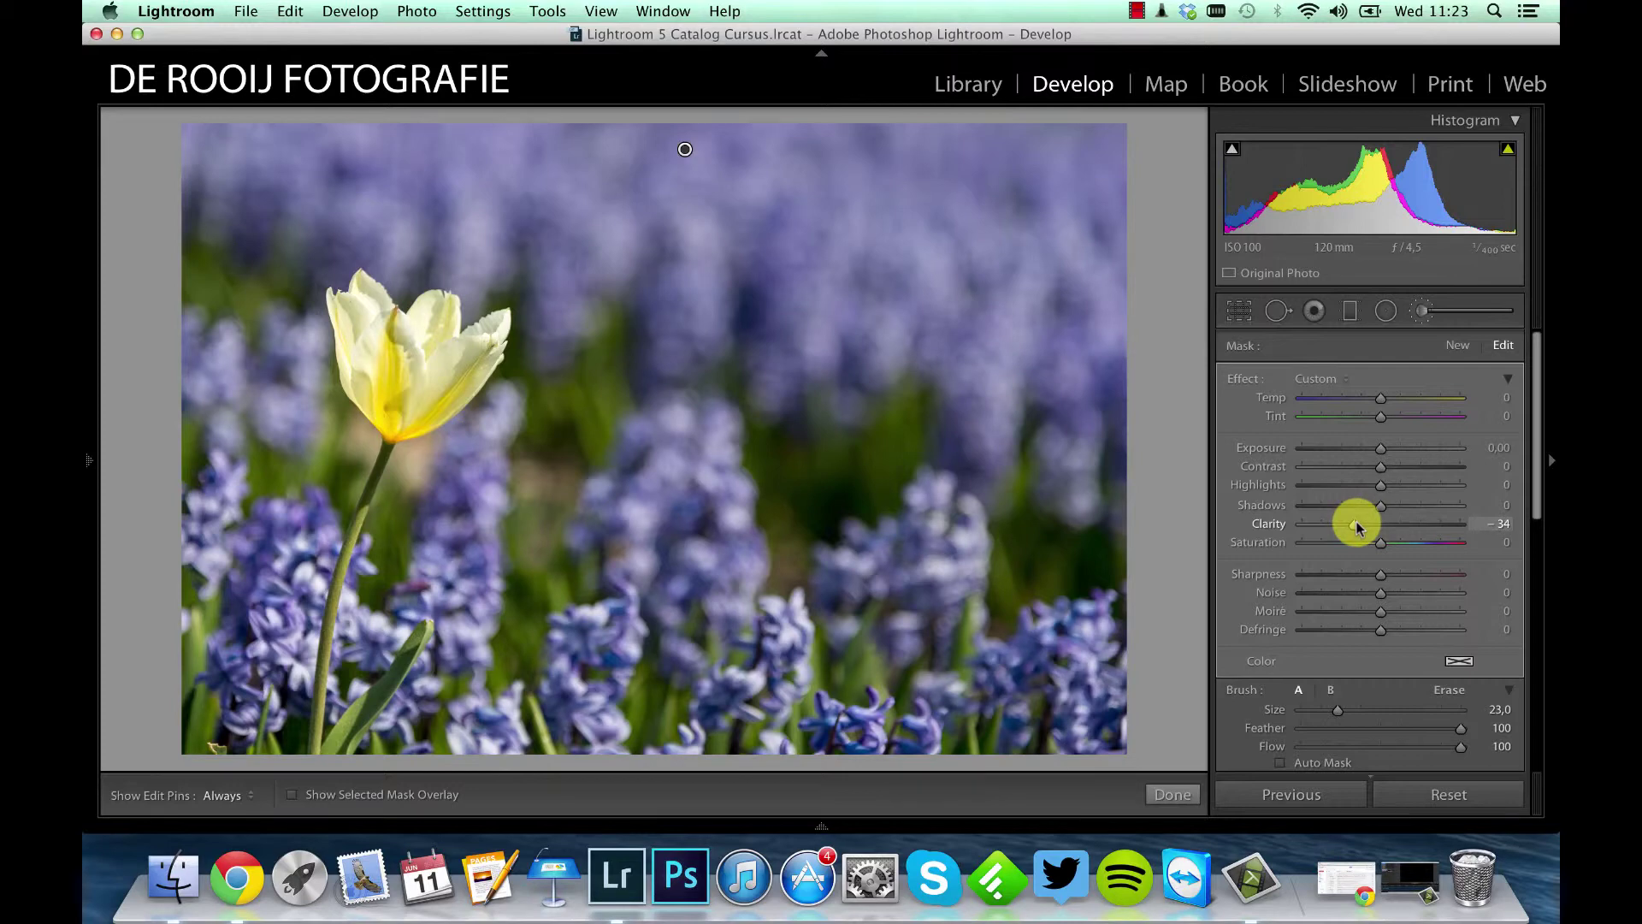
left_click_drag(1358, 528, 1355, 525)
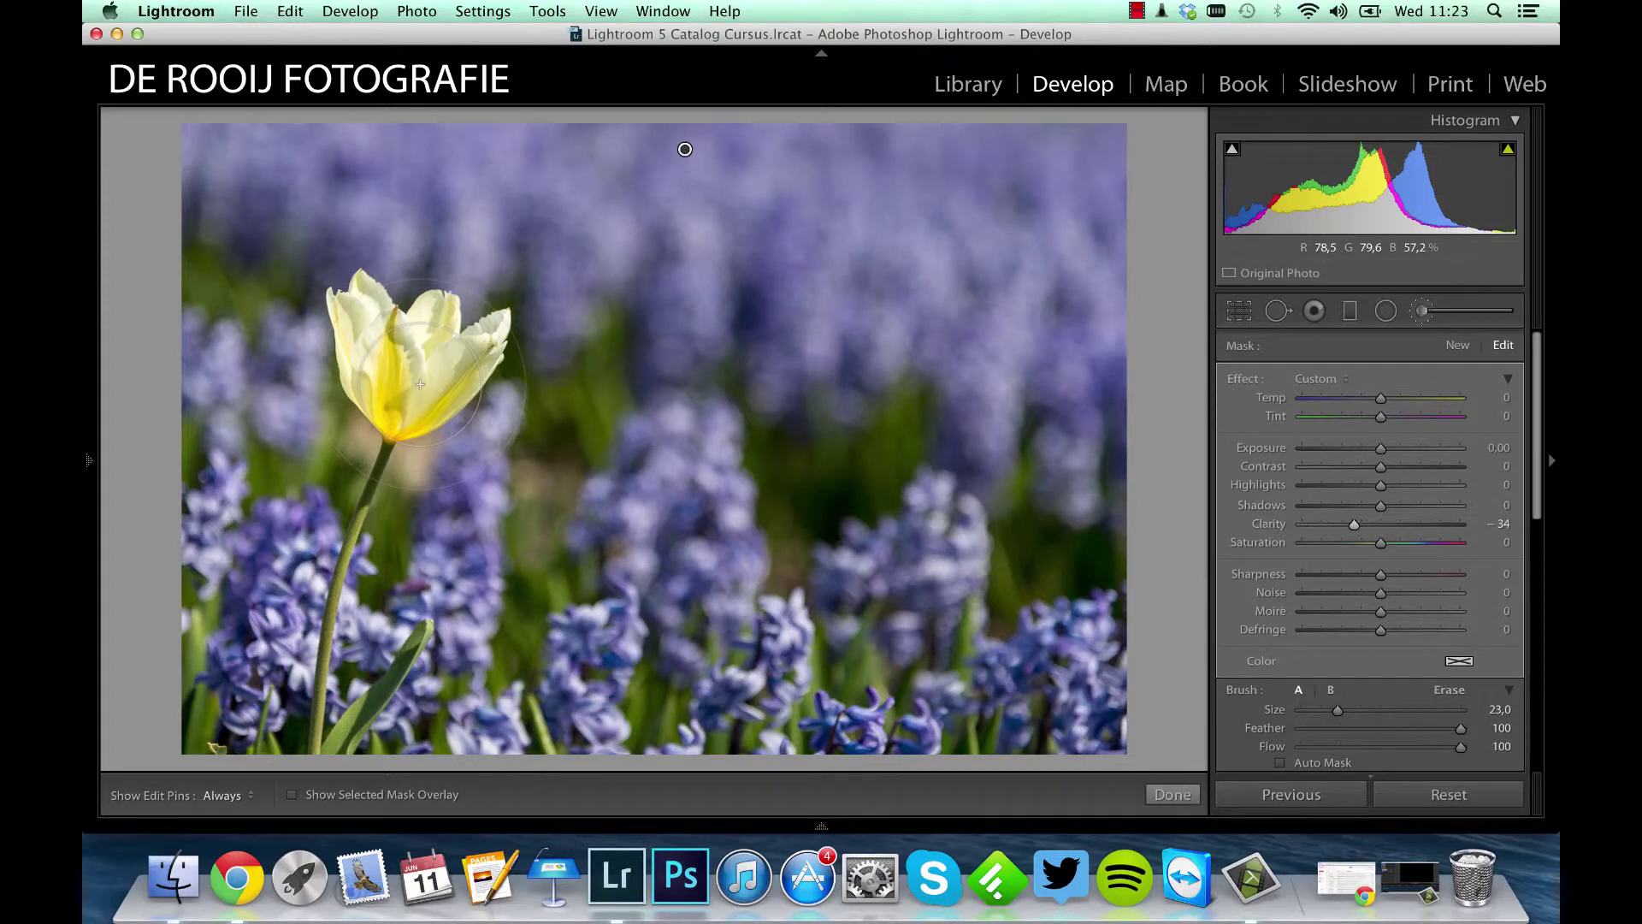
left_click(678, 147)
left_click_drag(679, 147, 687, 149)
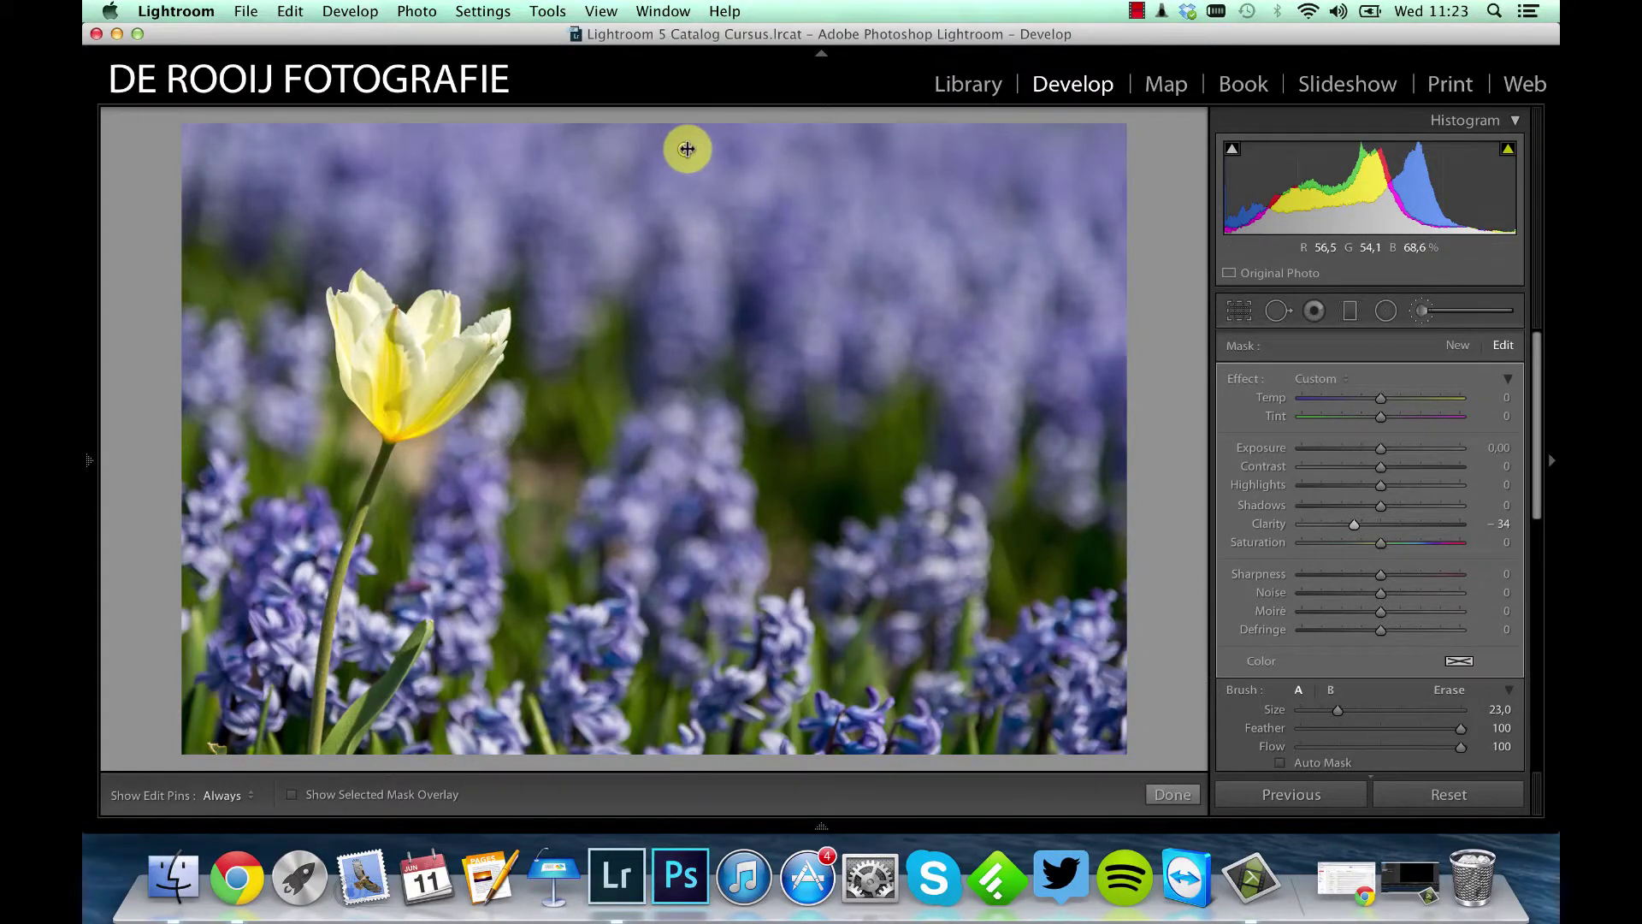
left_click(1173, 794)
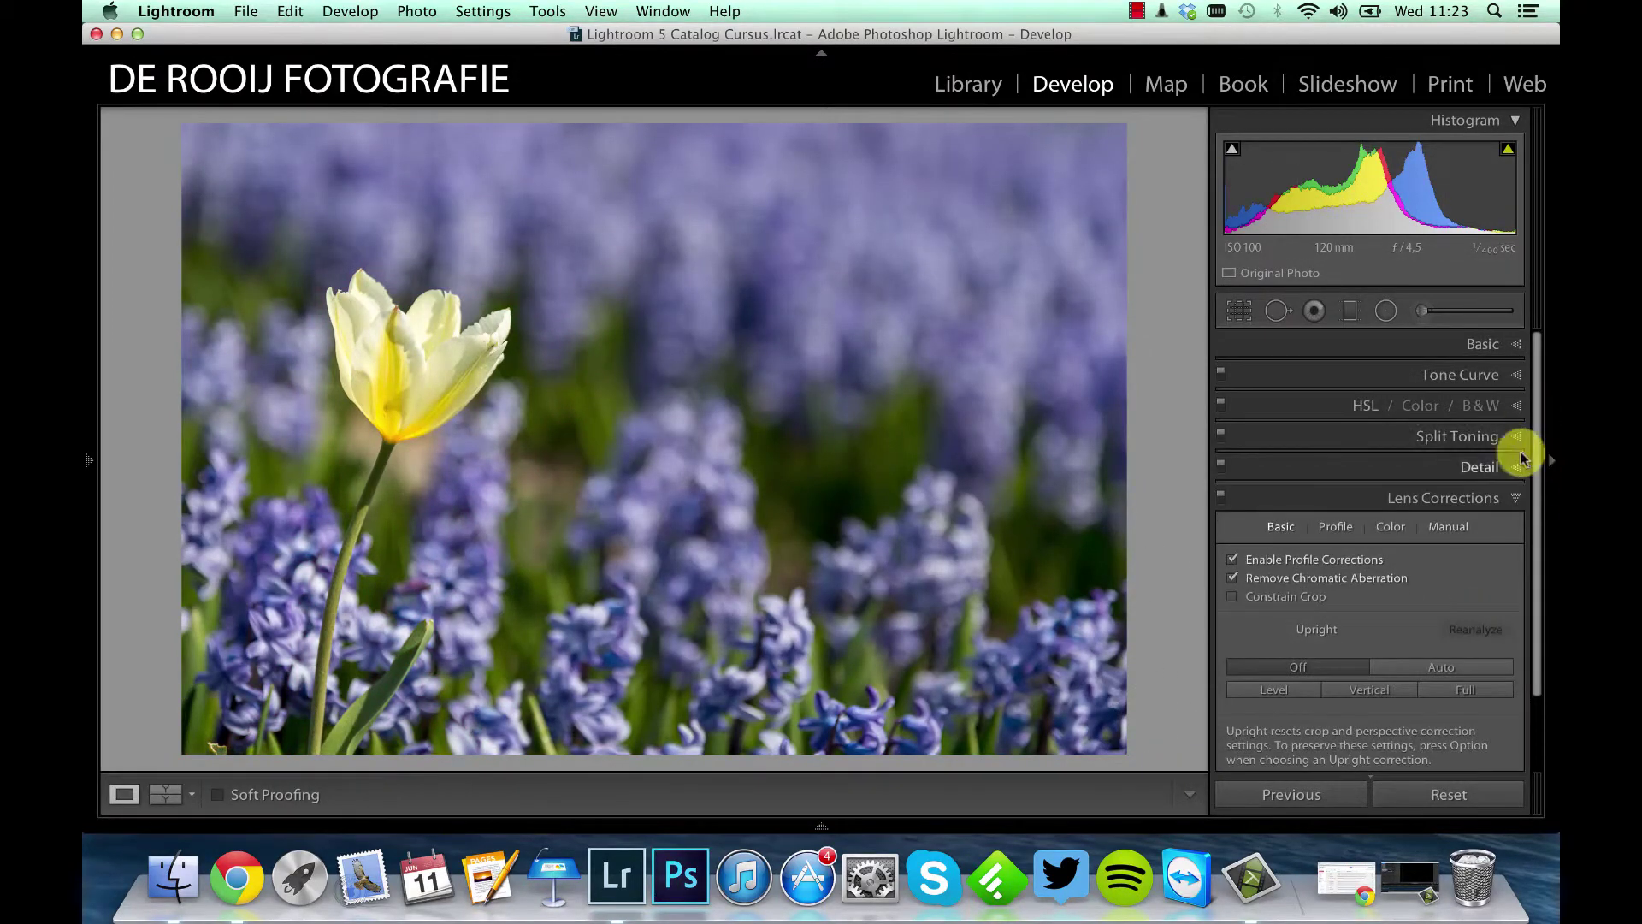
- Set the Effects panel's Post-Crop Vignetting Amount to -8 to darken the corners
scroll(1514, 497, "down", 3)
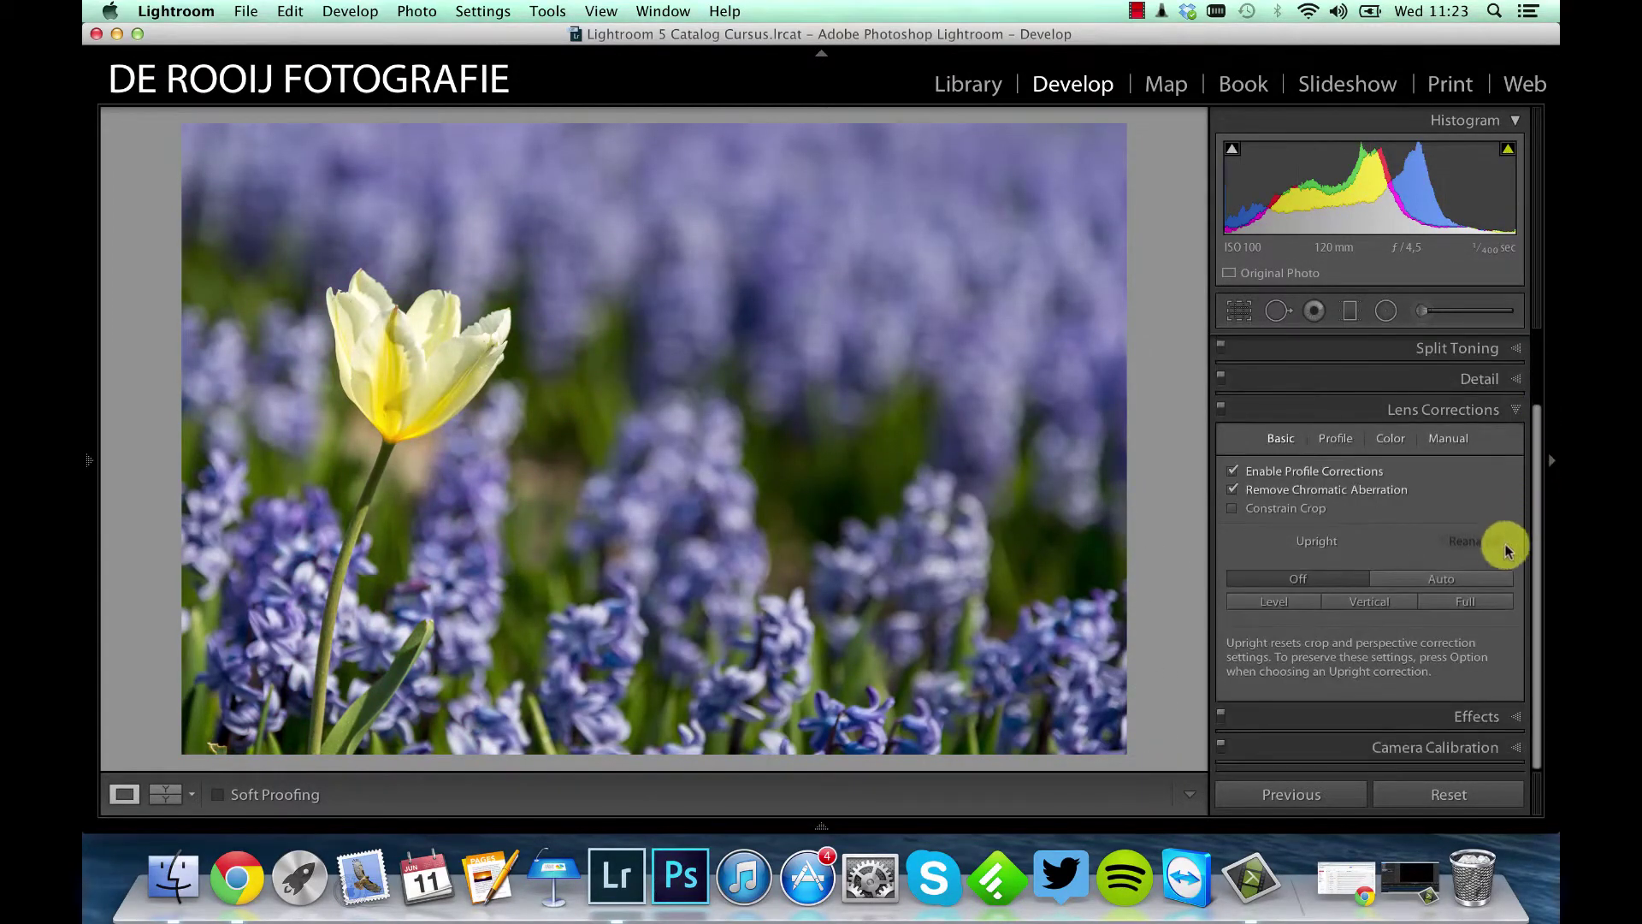
left_click(1518, 717)
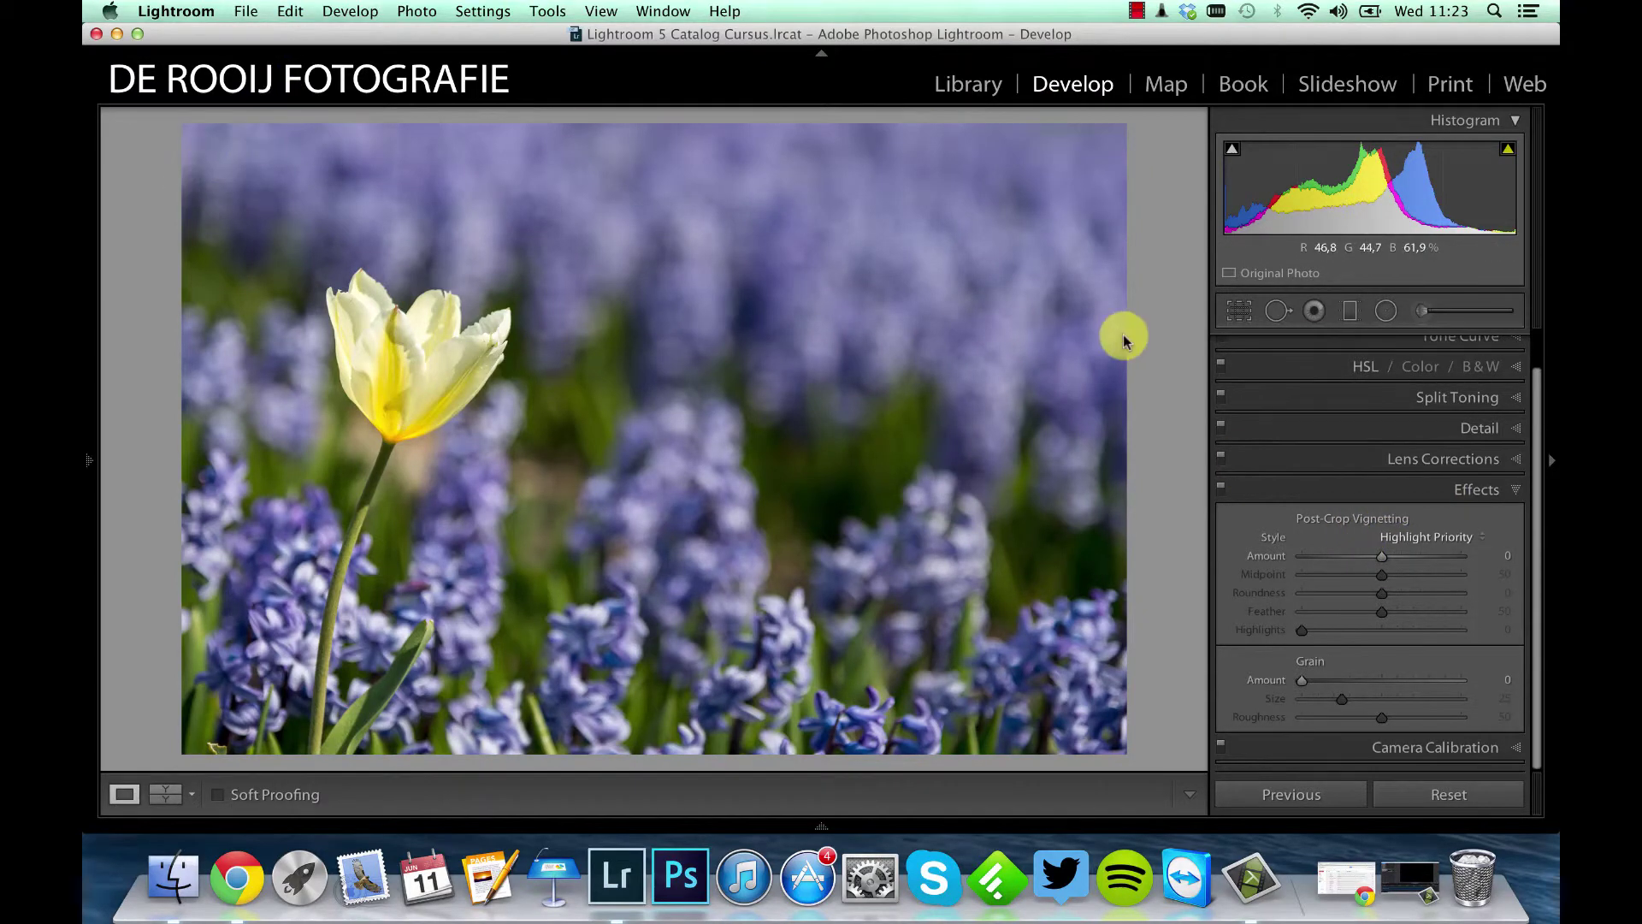
left_click(1385, 561)
left_click_drag(1389, 563, 1379, 565)
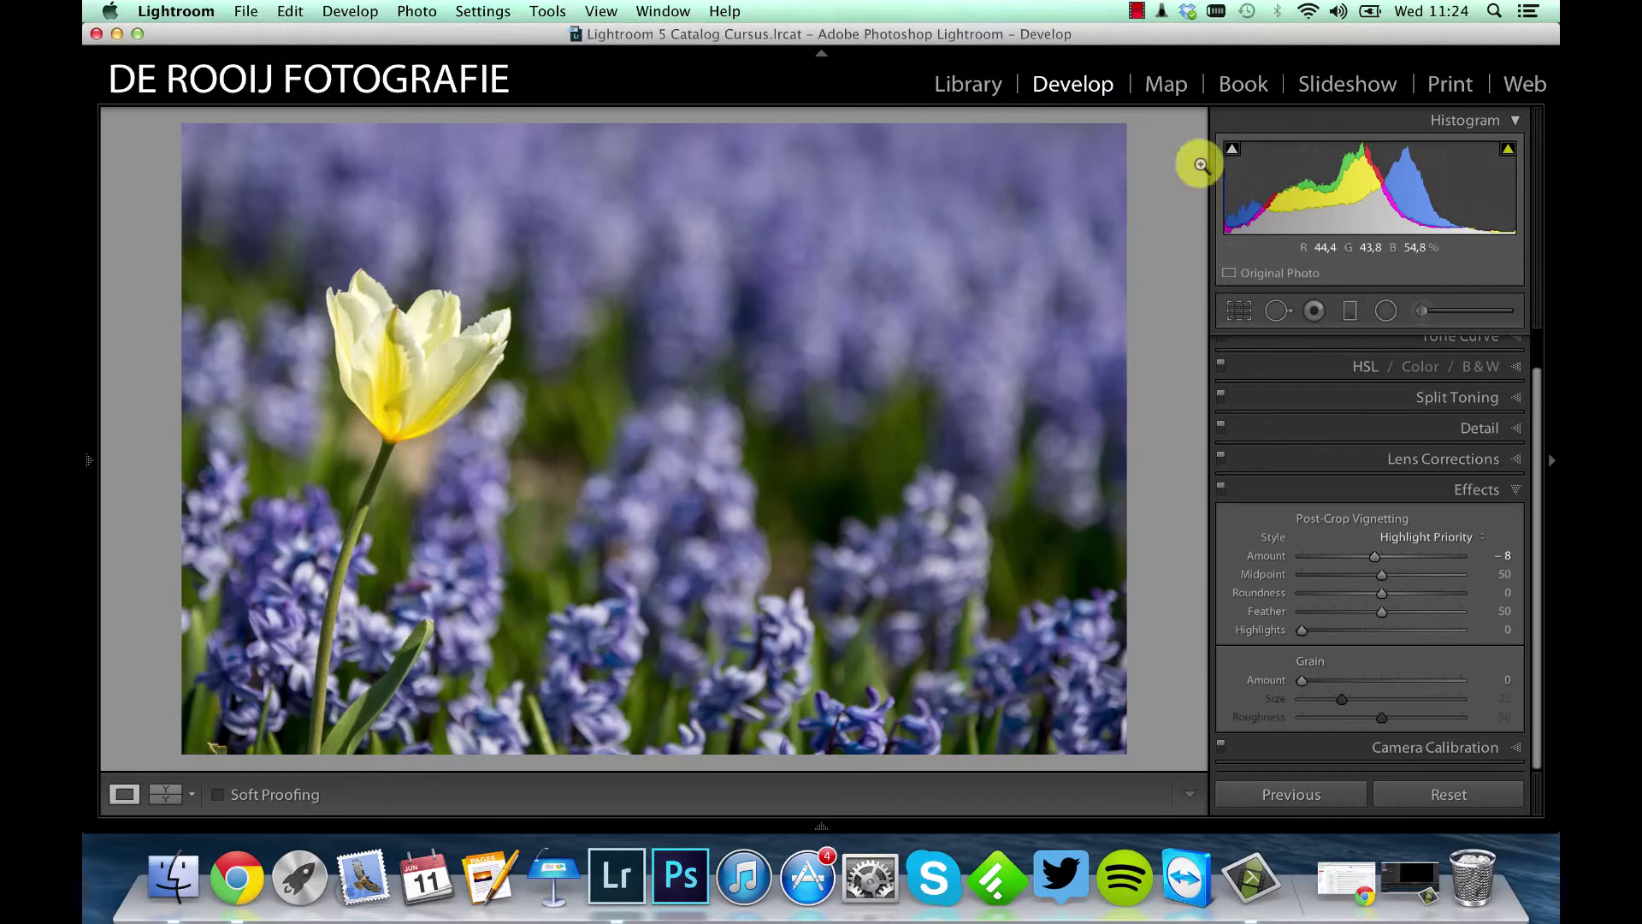
- Switch to the Before/After Left/Right view to compare the original and edited tulip
left_click(179, 795)
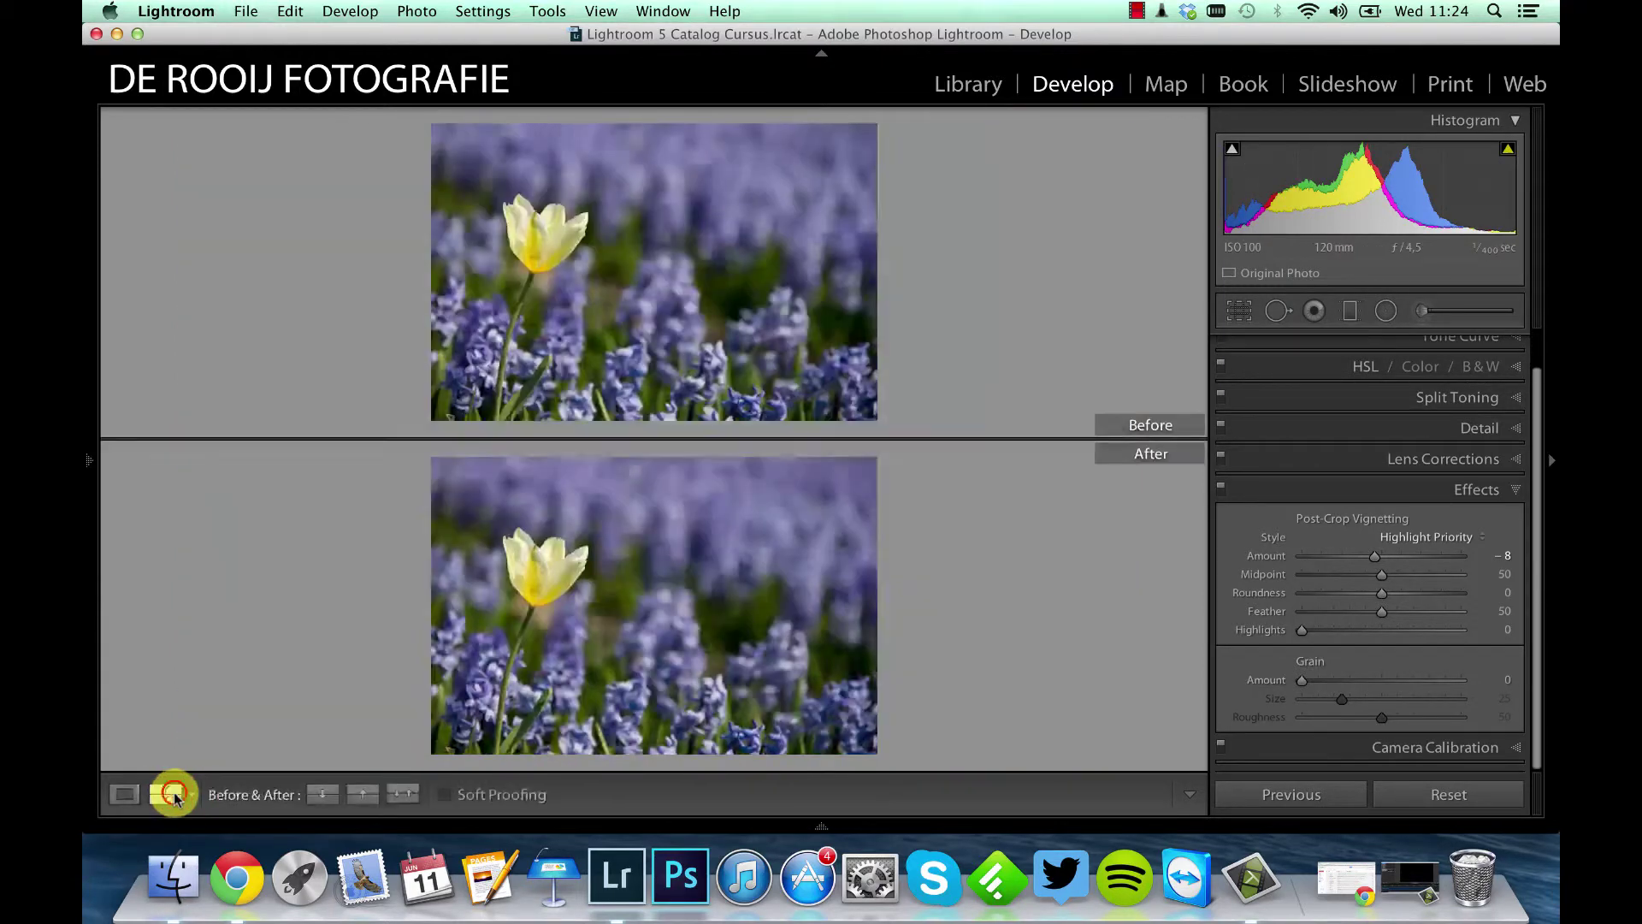
left_click(193, 800)
left_click(233, 733)
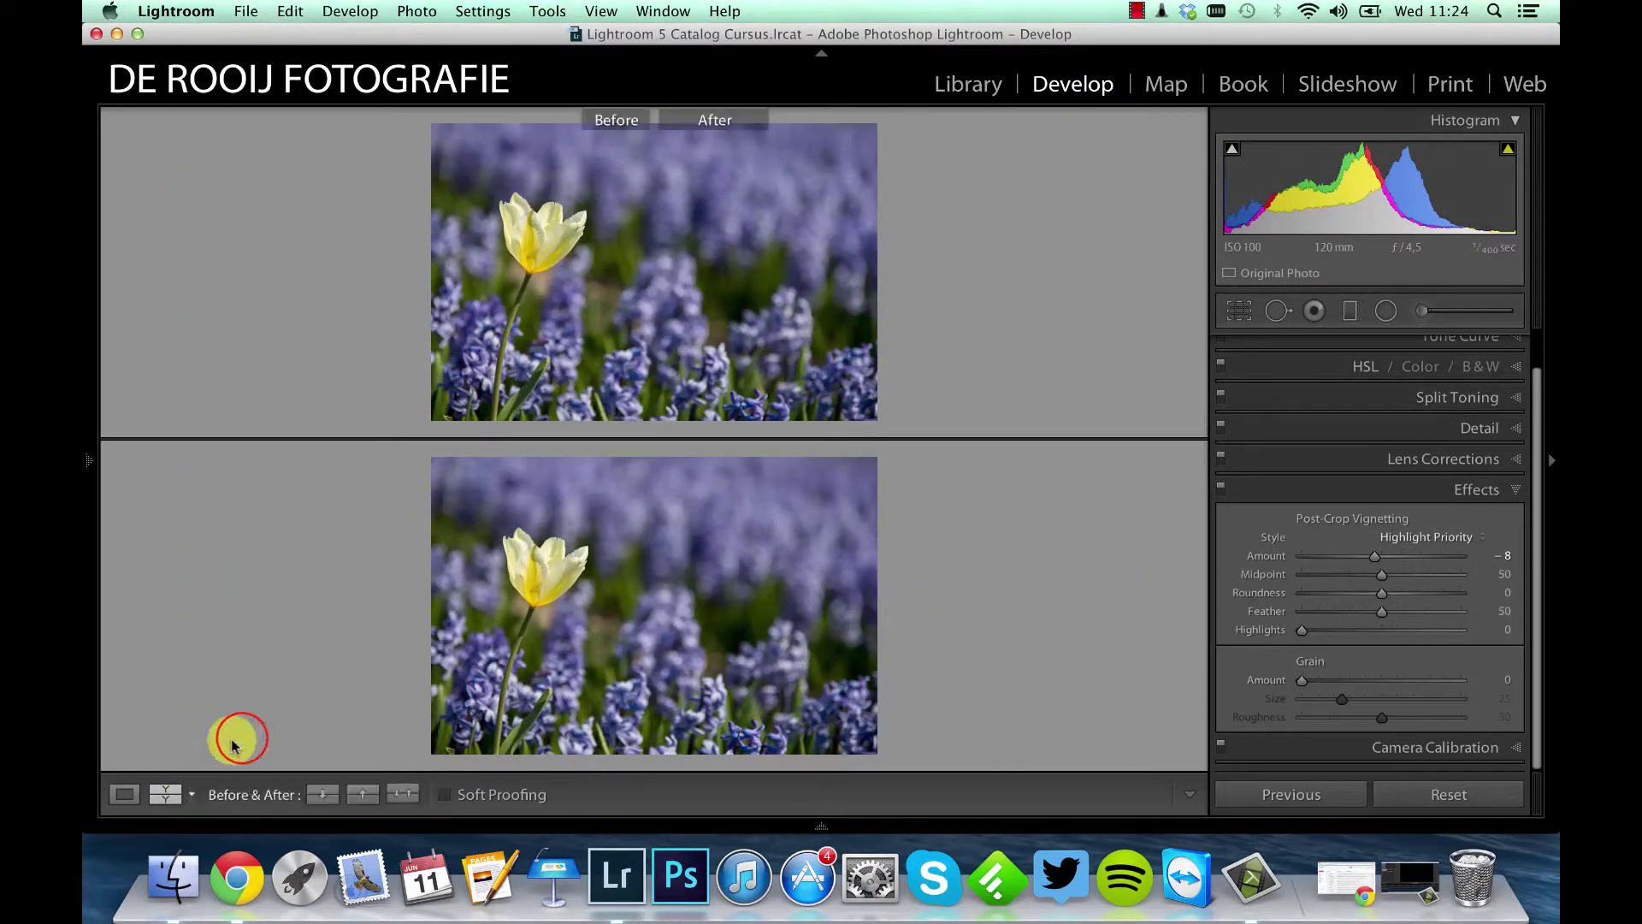